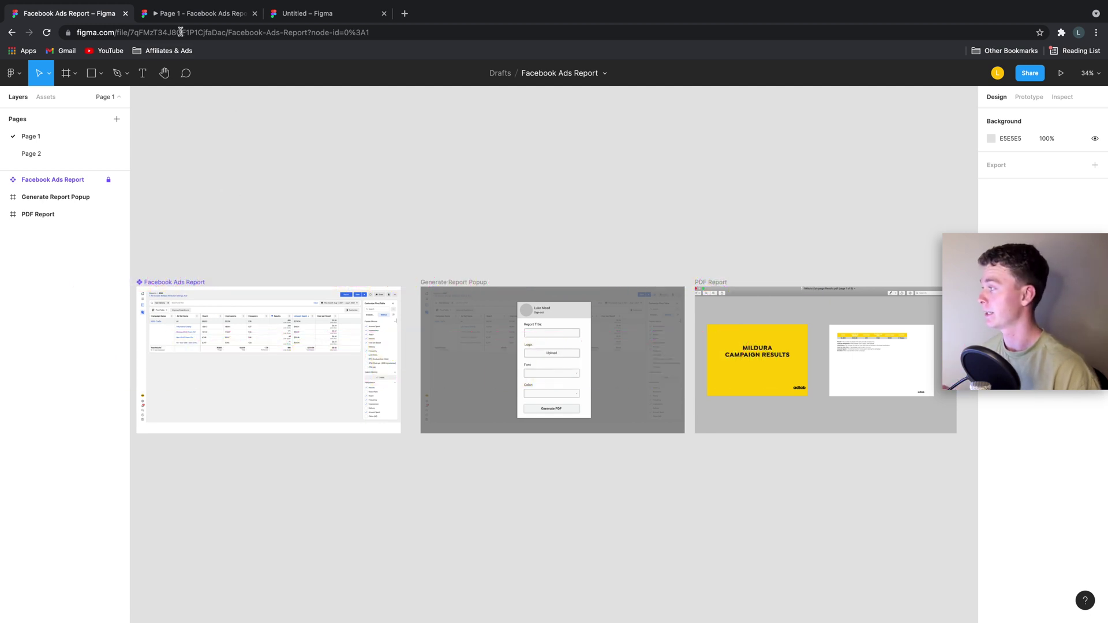
- Play the Facebook Ads Report prototype from the report popup to the PDF report screen
{"action": "left_click", "coordinate": [173, 15]}
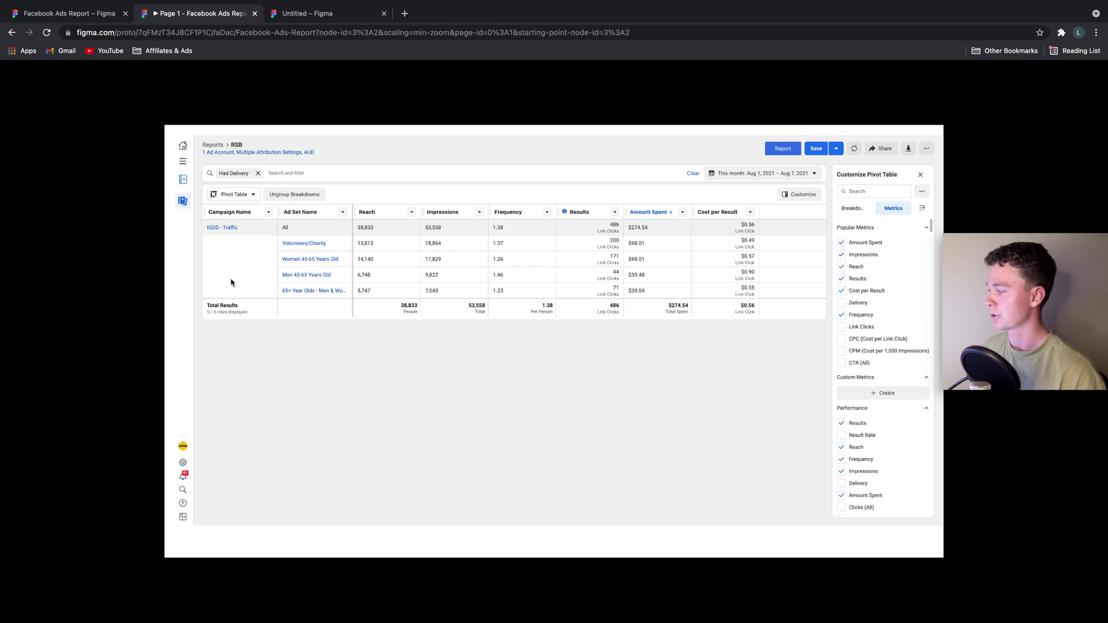
{"action": "left_click", "coordinate": [779, 153]}
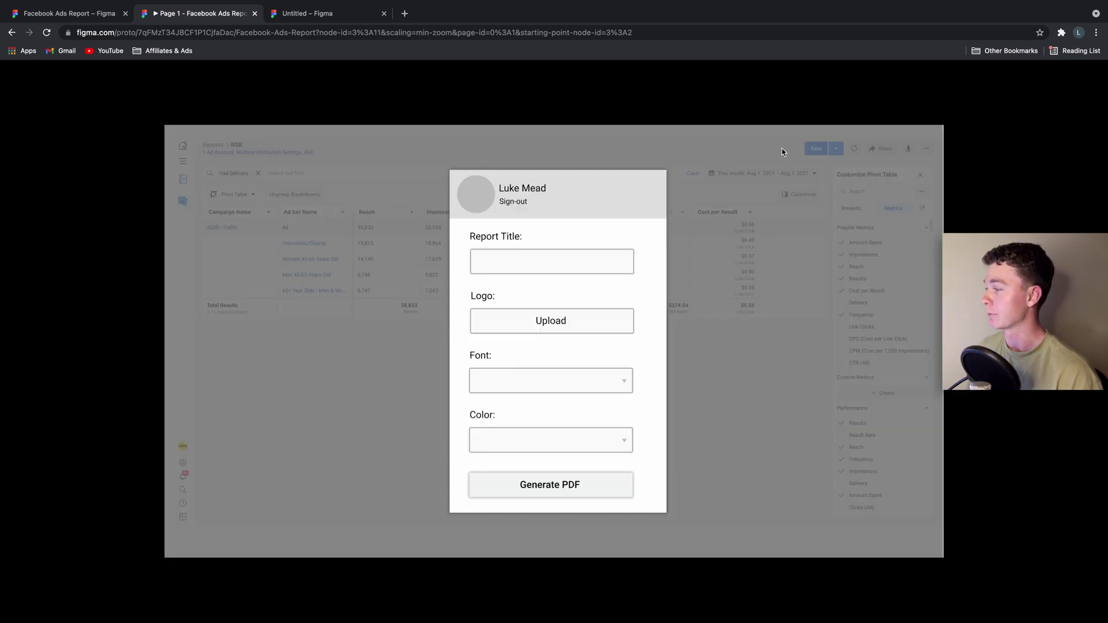
{"action": "left_click", "coordinate": [548, 477]}
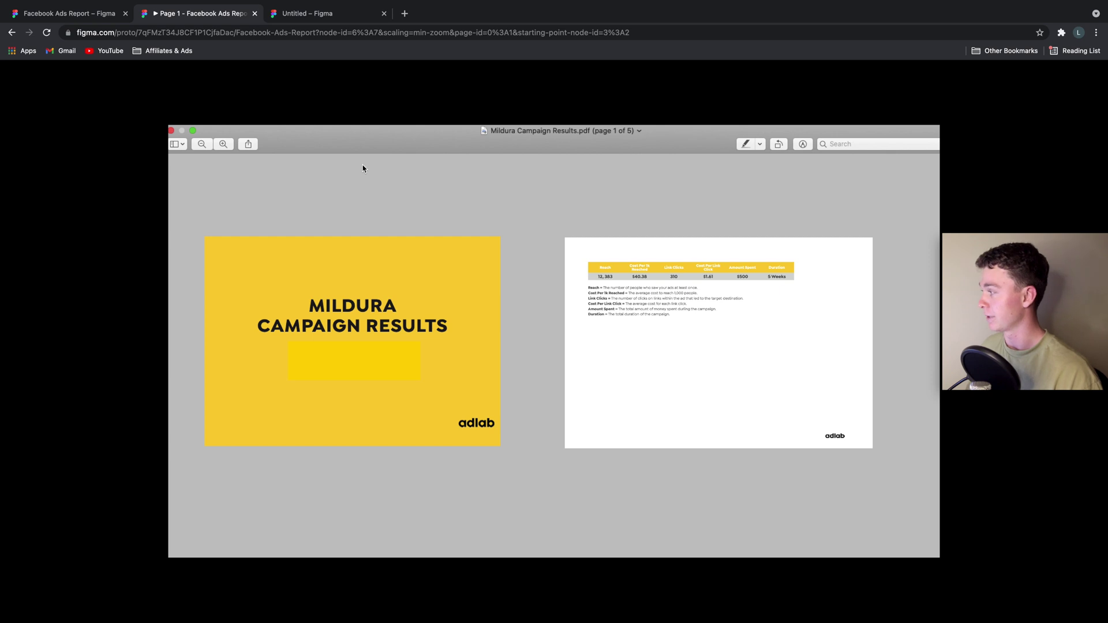
- Inspect the Generate PDF button in the design file, then move to the empty Untitled file
{"action": "left_click", "coordinate": [73, 15]}
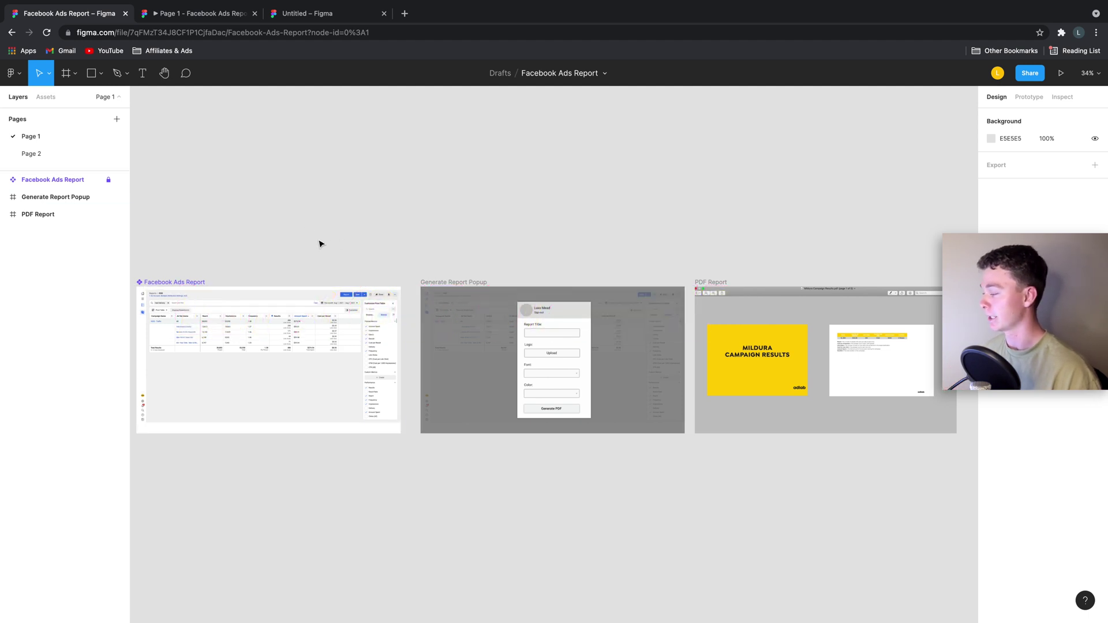
{"action": "scroll", "coordinate": [316, 244], "scroll_direction": "down", "scroll_amount": 2}
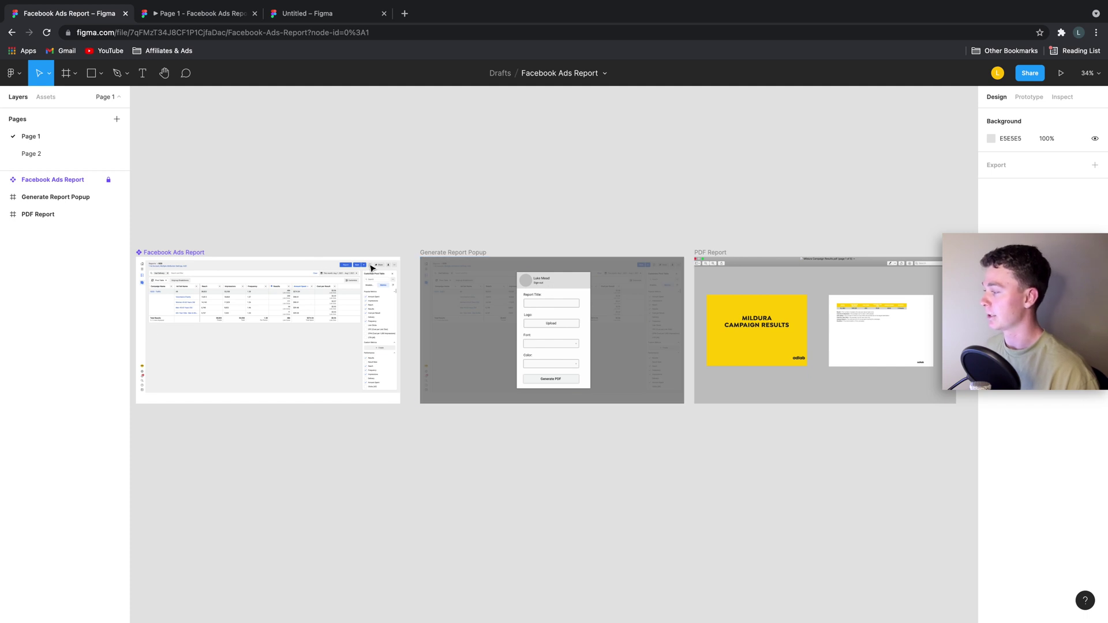
{"action": "left_click", "coordinate": [551, 379]}
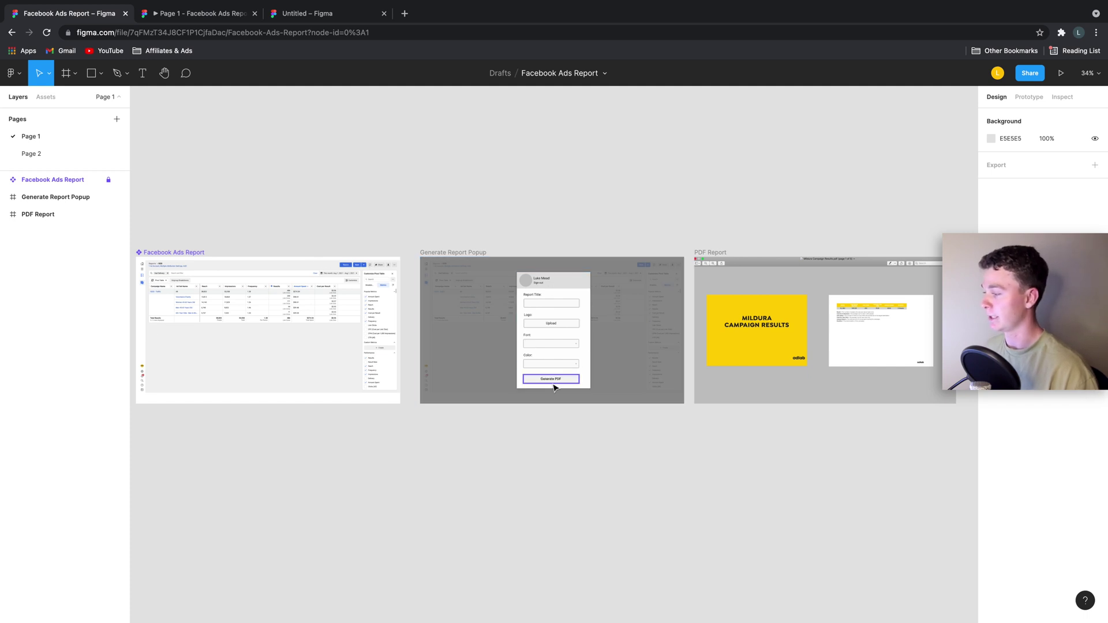
{"action": "left_click", "coordinate": [399, 305]}
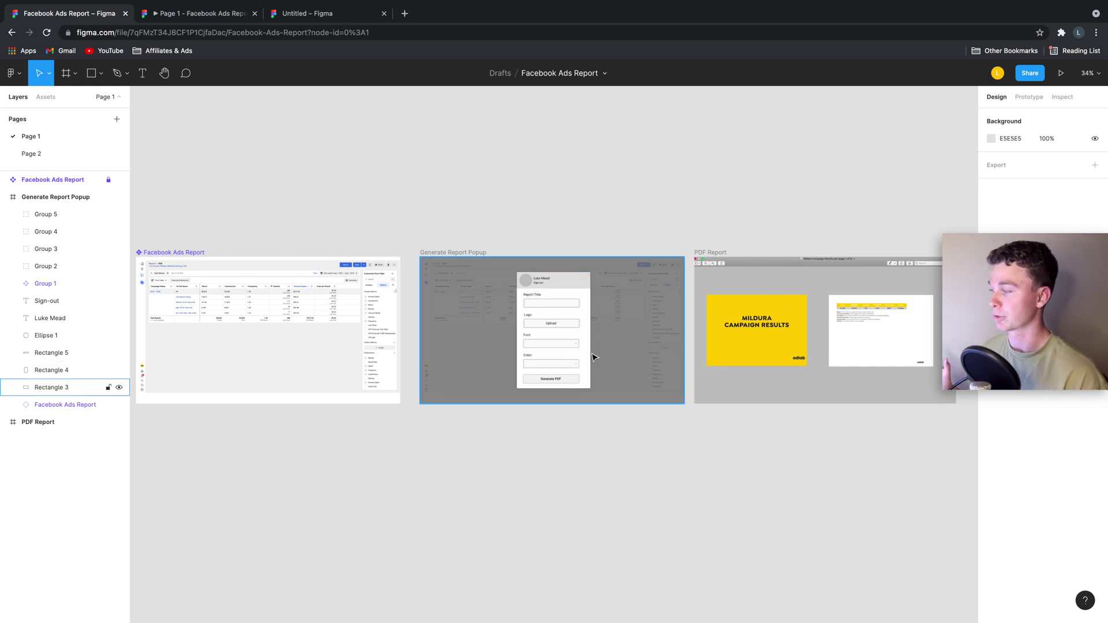
{"action": "left_click", "coordinate": [322, 42]}
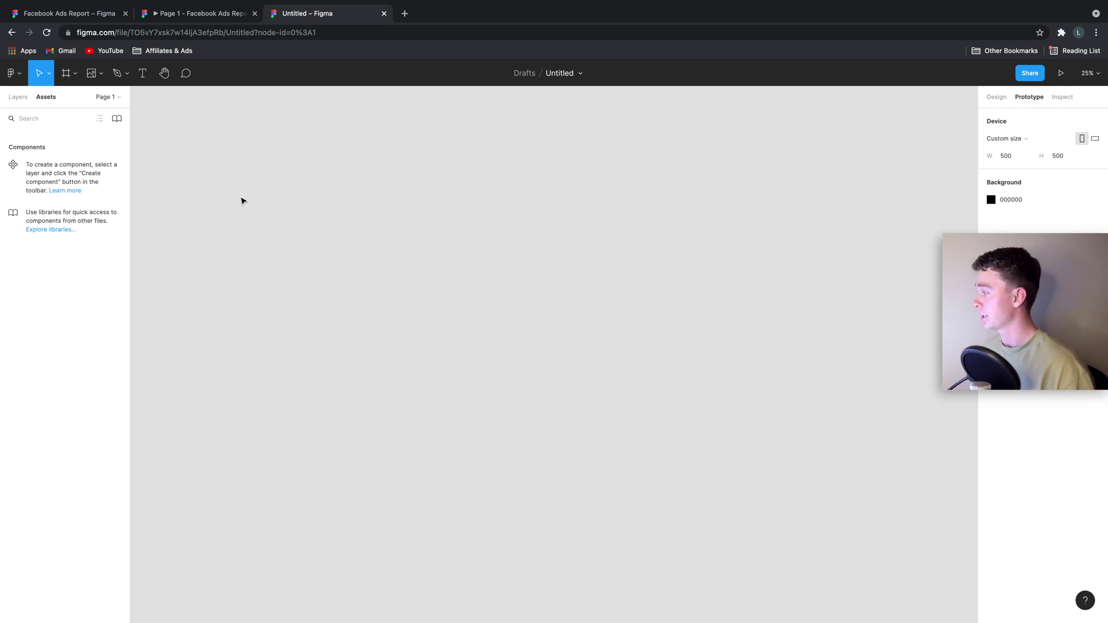
- Add a 1280×720 iMac desktop-preset frame and move it to the canvas's upper left
{"action": "left_click", "coordinate": [74, 73]}
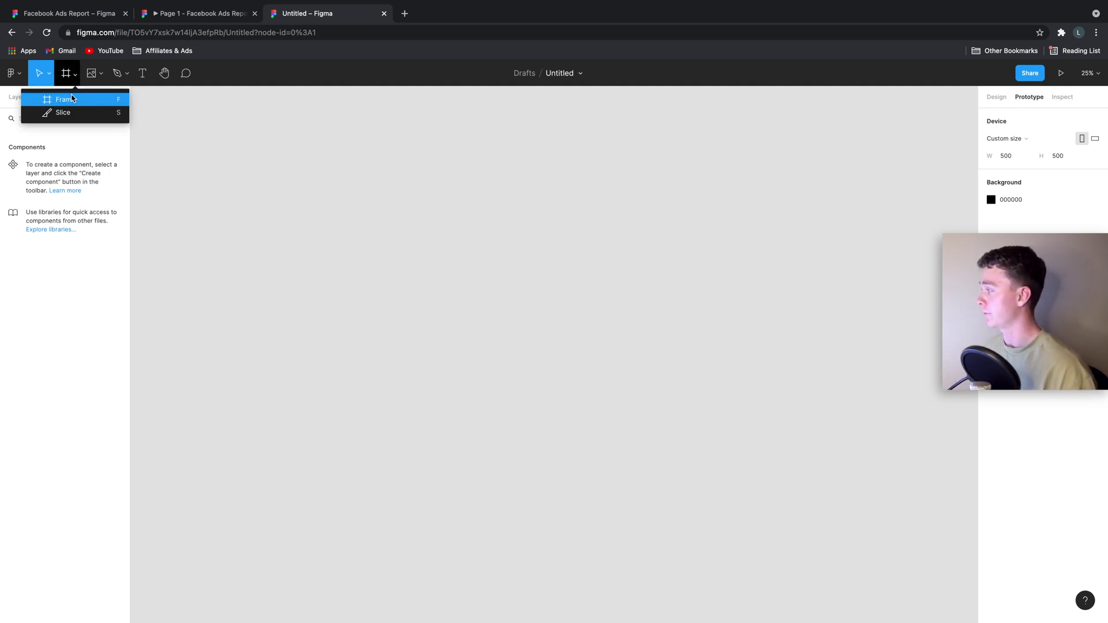
{"action": "left_click", "coordinate": [69, 98]}
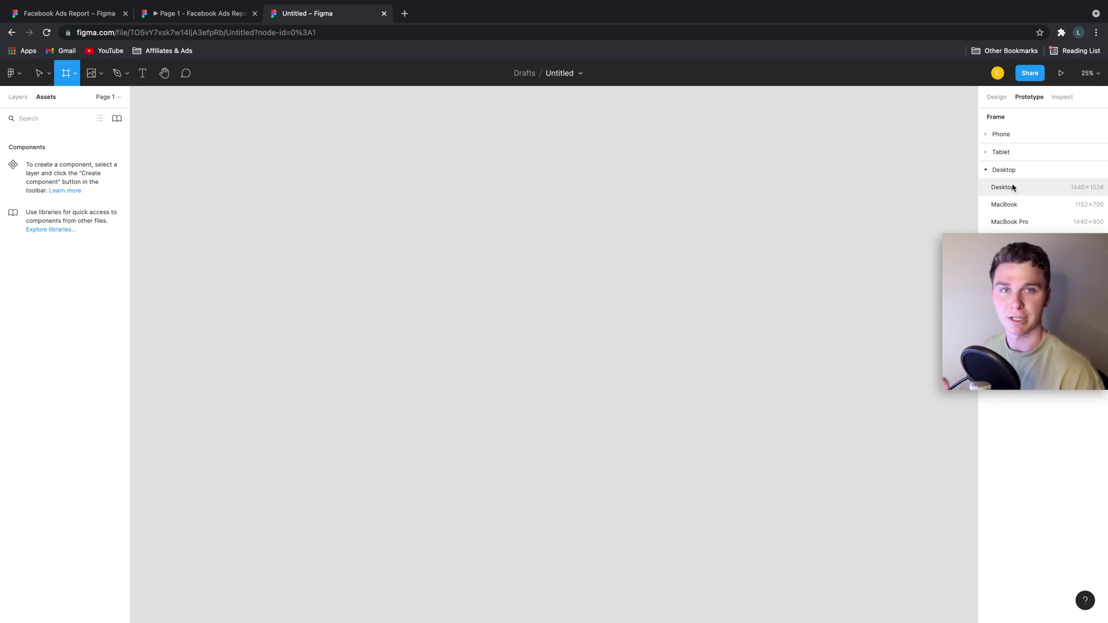
{"action": "left_click", "coordinate": [991, 135]}
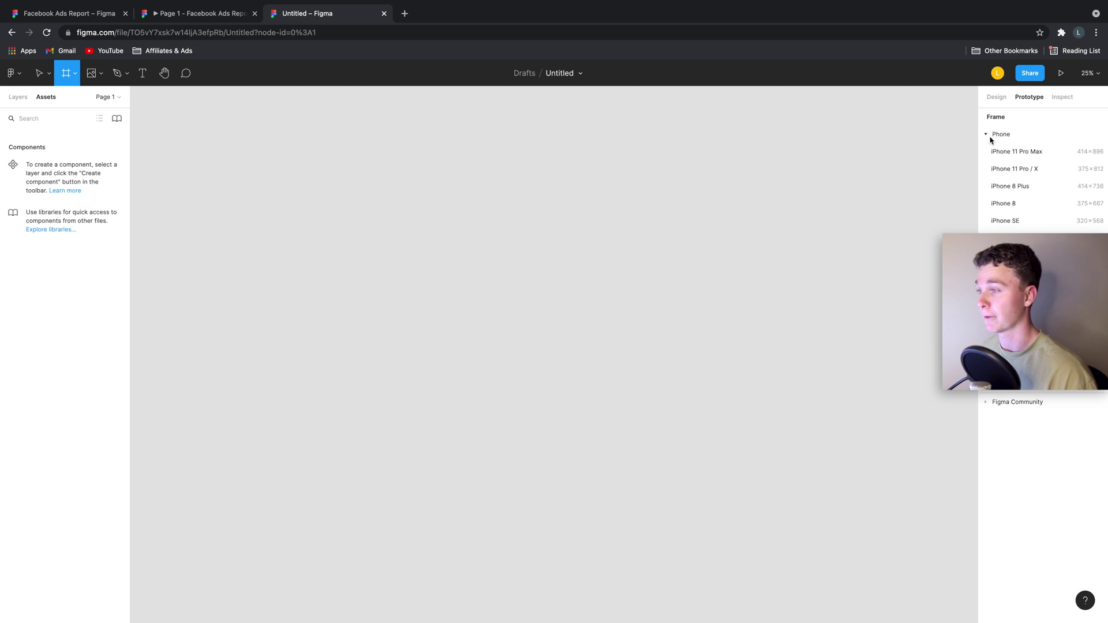
{"action": "left_click", "coordinate": [985, 136]}
{"action": "left_click", "coordinate": [987, 171]}
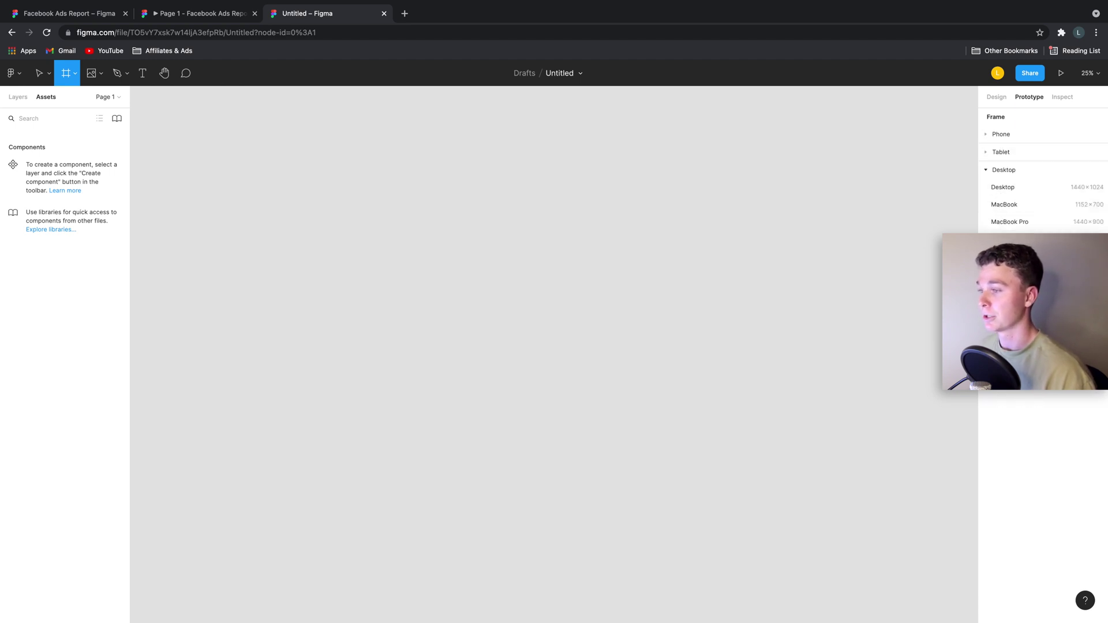
{"action": "left_click", "coordinate": [1005, 239]}
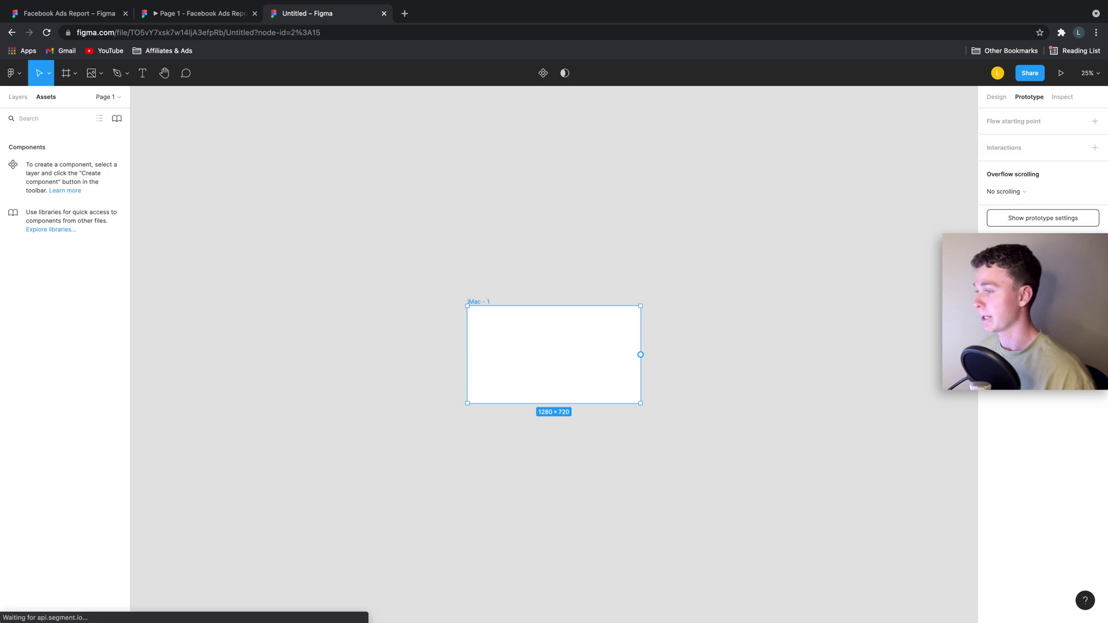
{"action": "left_click_drag", "start_coordinate": [474, 324], "coordinate": [305, 299]}
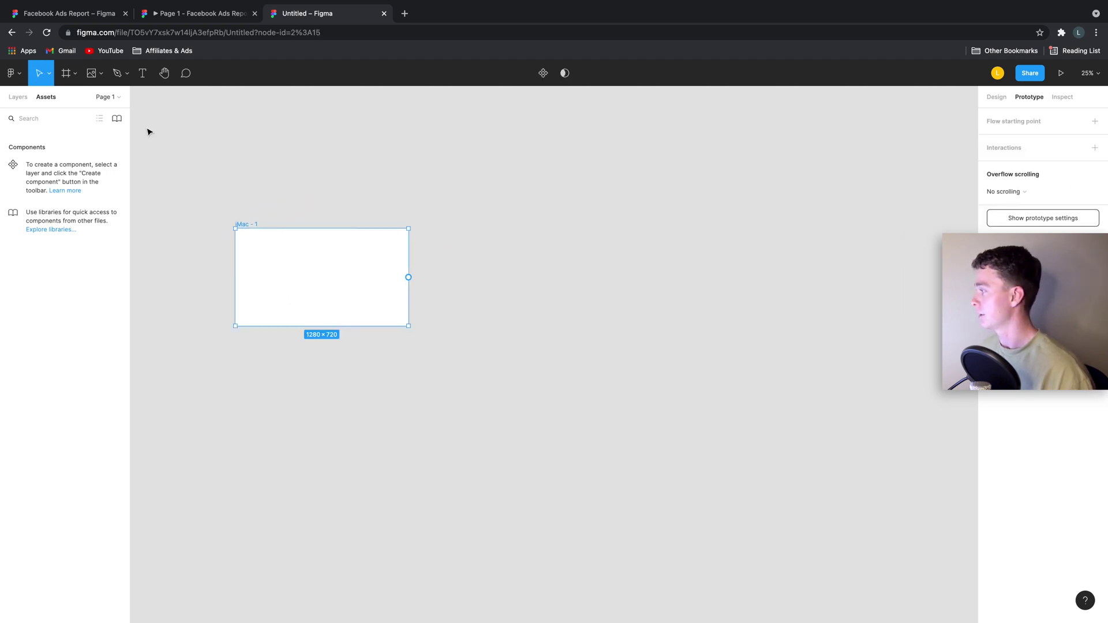
{"action": "left_click", "coordinate": [70, 77]}
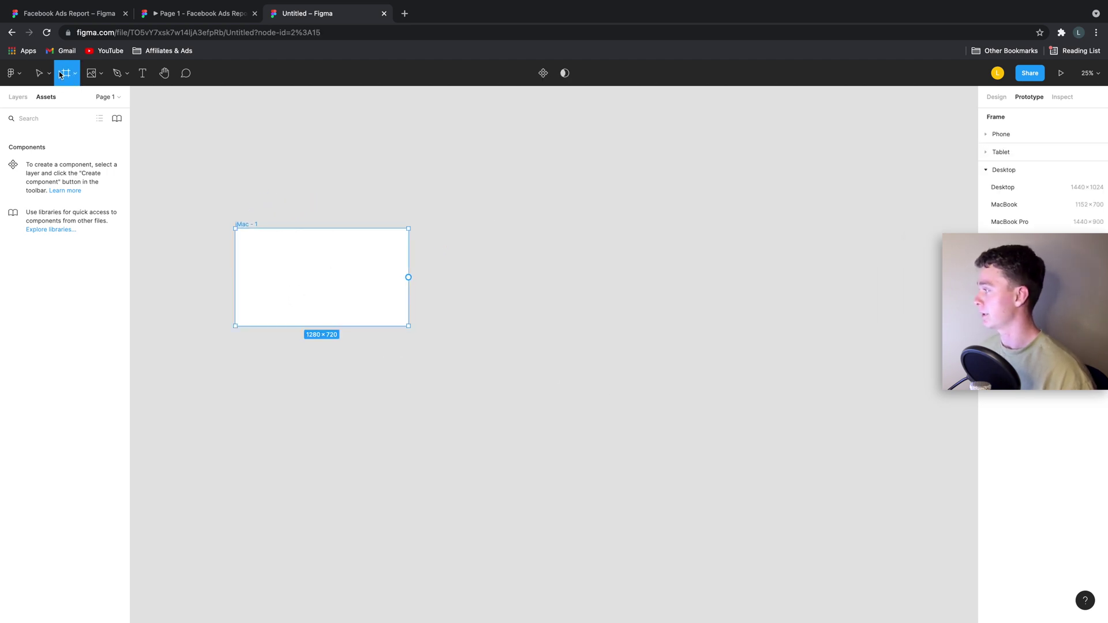
{"action": "left_click", "coordinate": [76, 74]}
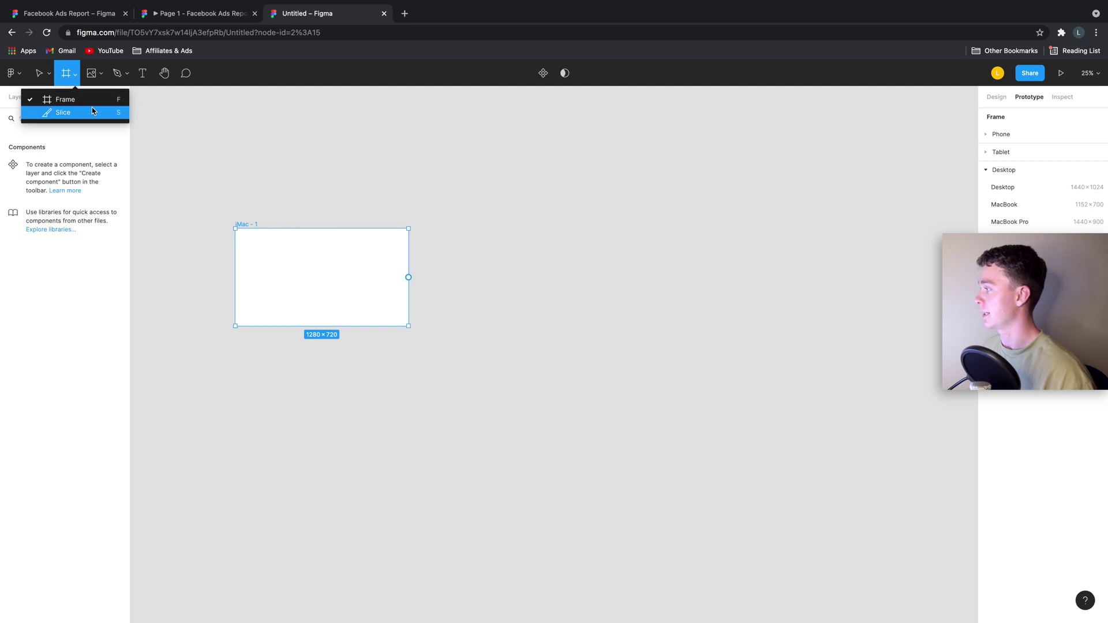
{"action": "left_click", "coordinate": [38, 76]}
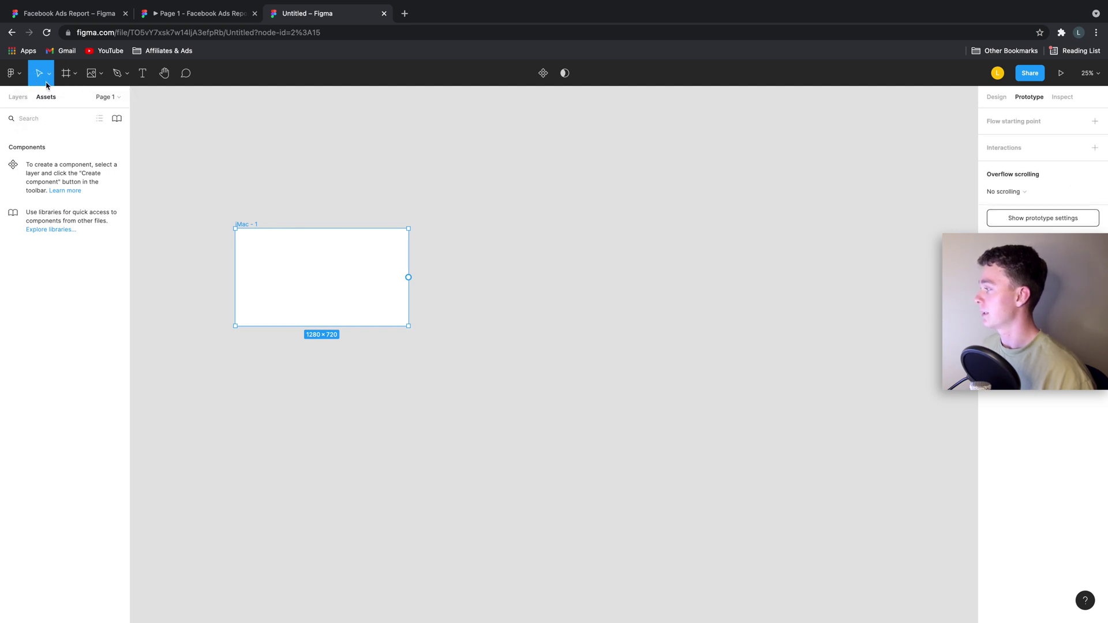
- Place the Software Preview screenshot to fill iMac - 1, then zoom in to check the report table
{"action": "left_click", "coordinate": [102, 81]}
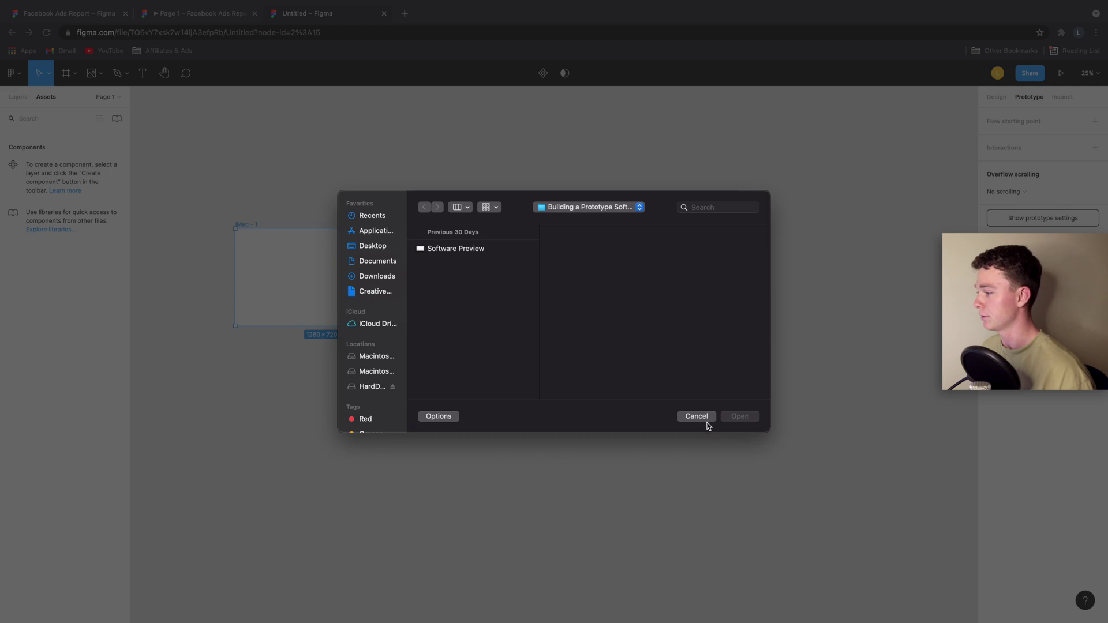
{"action": "left_click", "coordinate": [699, 417]}
{"action": "left_click", "coordinate": [99, 75]}
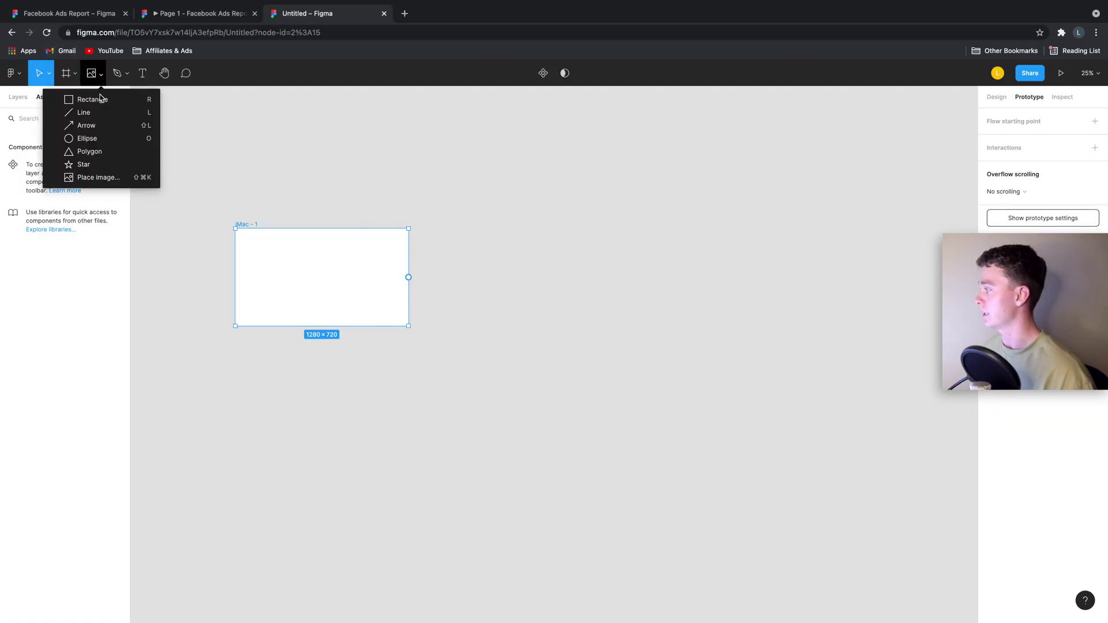
{"action": "left_click", "coordinate": [114, 179]}
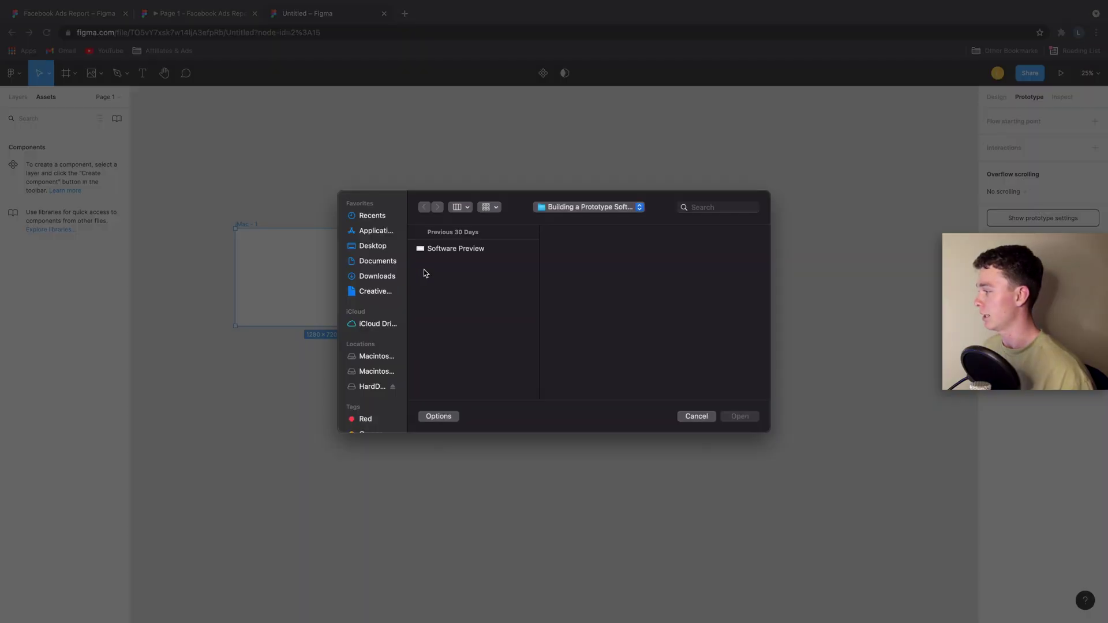
{"action": "double_click", "coordinate": [451, 249]}
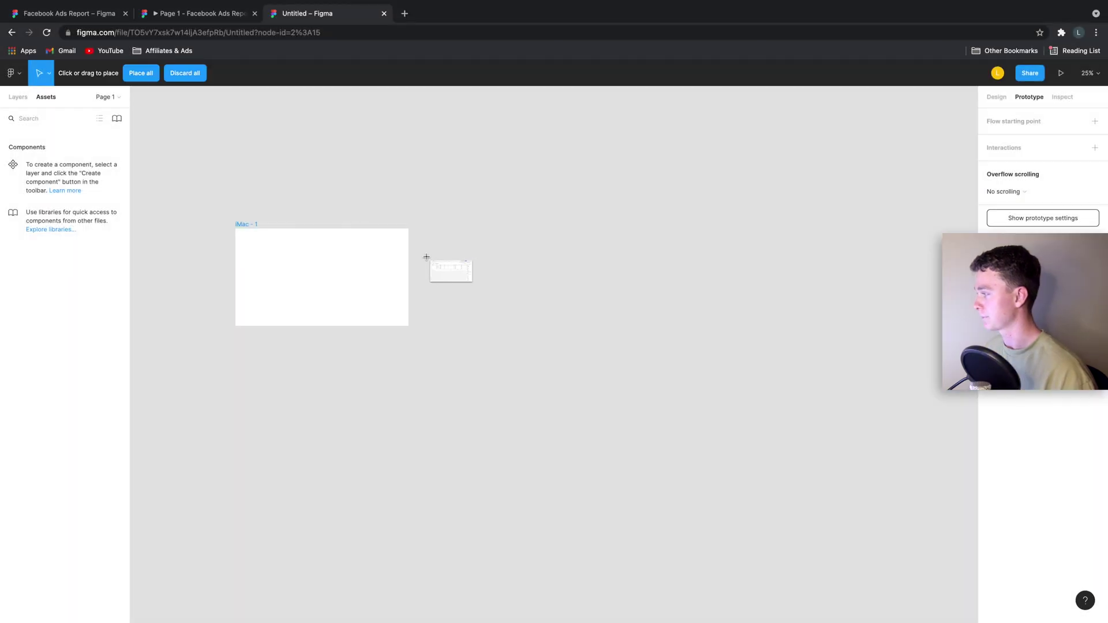
{"action": "left_click_drag", "start_coordinate": [238, 229], "coordinate": [408, 328]}
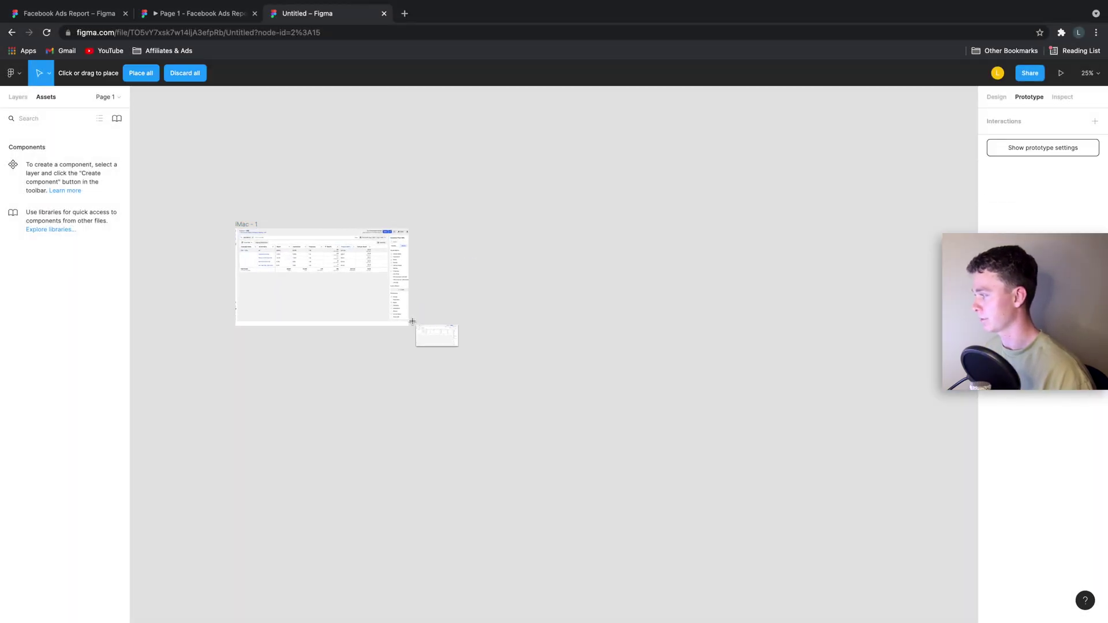
{"action": "key", "text": "Escape"}
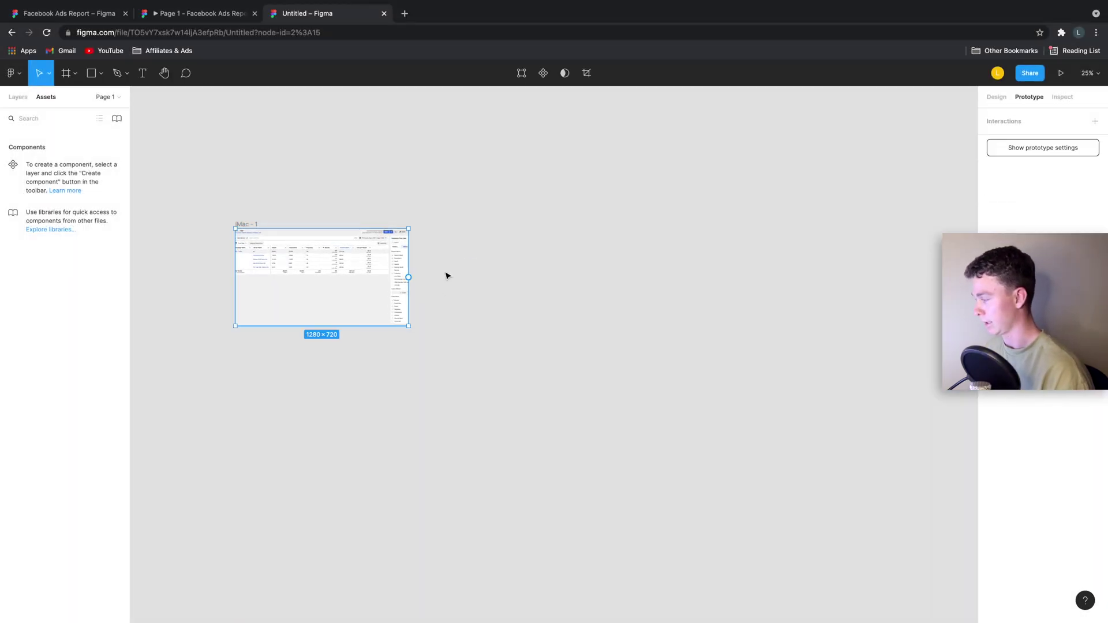
{"action": "key", "text": "ctrl+plus"}
{"action": "scroll", "coordinate": [436, 274], "scroll_direction": "left", "scroll_amount": 2}
{"action": "scroll", "coordinate": [389, 269], "scroll_direction": "left", "scroll_amount": 3}
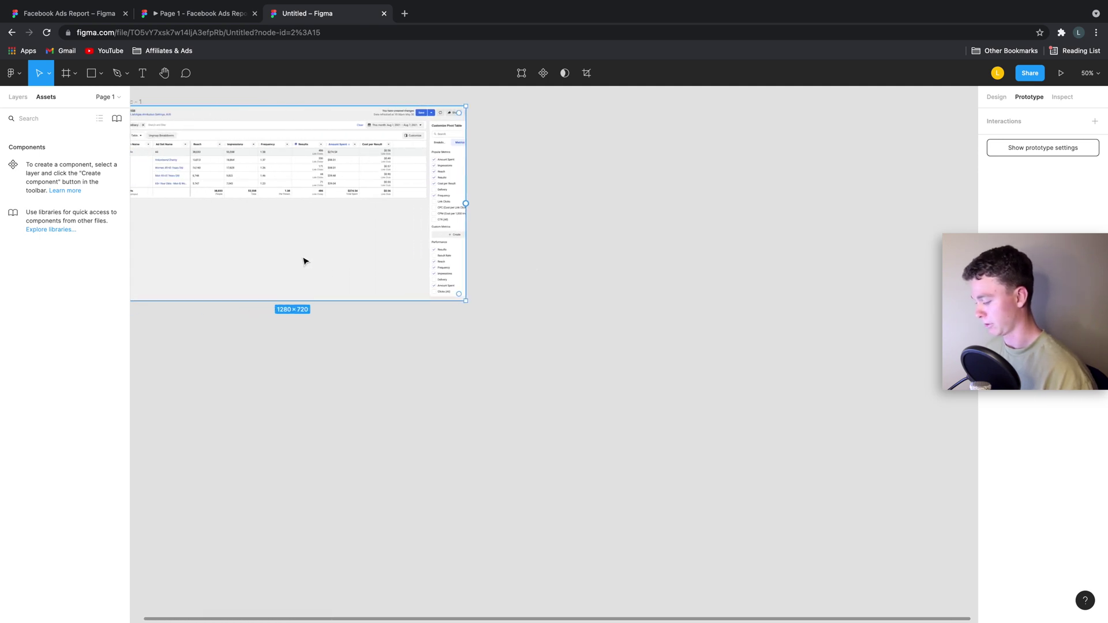
{"action": "scroll", "coordinate": [304, 260], "scroll_direction": "left", "scroll_amount": 2}
{"action": "scroll", "coordinate": [388, 240], "scroll_direction": "up", "scroll_amount": 2}
{"action": "scroll", "coordinate": [389, 239], "scroll_direction": "left", "scroll_amount": 2}
{"action": "scroll", "coordinate": [416, 232], "scroll_direction": "left", "scroll_amount": 5}
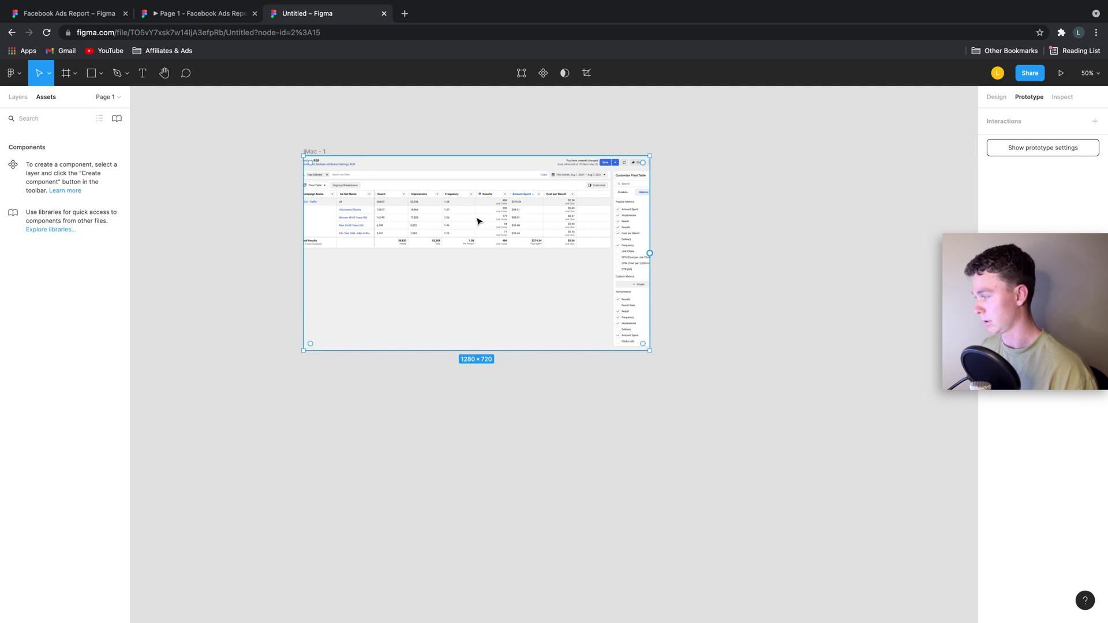
{"action": "key", "text": "ctrl+plus"}
{"action": "scroll", "coordinate": [514, 222], "scroll_direction": "up", "scroll_amount": 3}
{"action": "scroll", "coordinate": [514, 222], "scroll_direction": "right", "scroll_amount": 2}
{"action": "scroll", "coordinate": [515, 222], "scroll_direction": "left", "scroll_amount": 3}
{"action": "scroll", "coordinate": [514, 223], "scroll_direction": "up", "scroll_amount": 1}
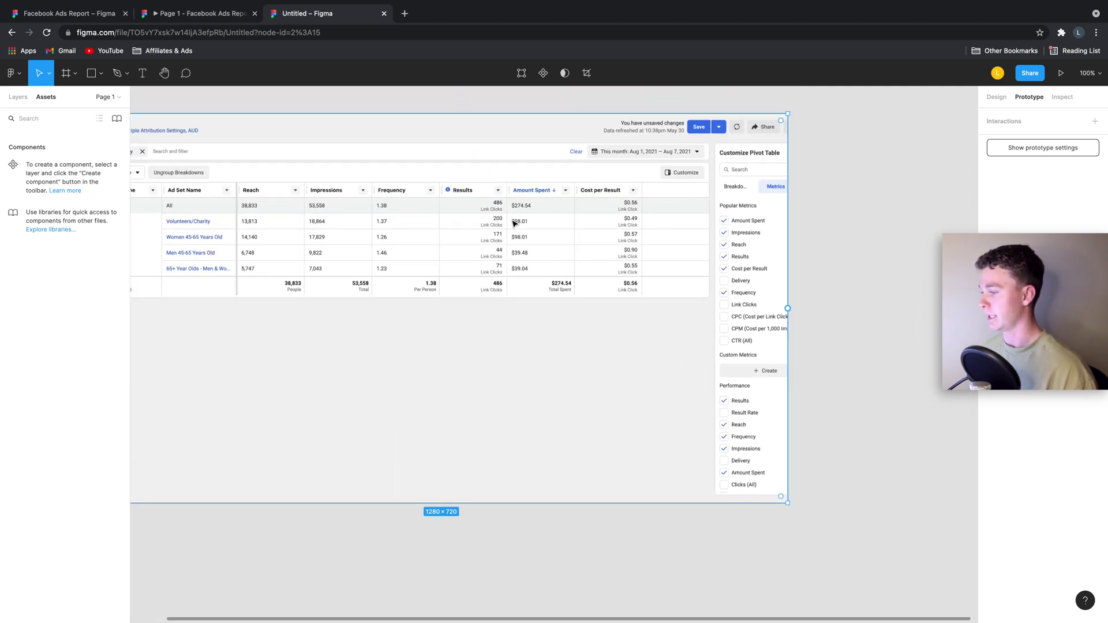
{"action": "scroll", "coordinate": [514, 222], "scroll_direction": "up", "scroll_amount": 1}
{"action": "scroll", "coordinate": [658, 255], "scroll_direction": "left", "scroll_amount": 3}
{"action": "scroll", "coordinate": [658, 255], "scroll_direction": "left", "scroll_amount": 2}
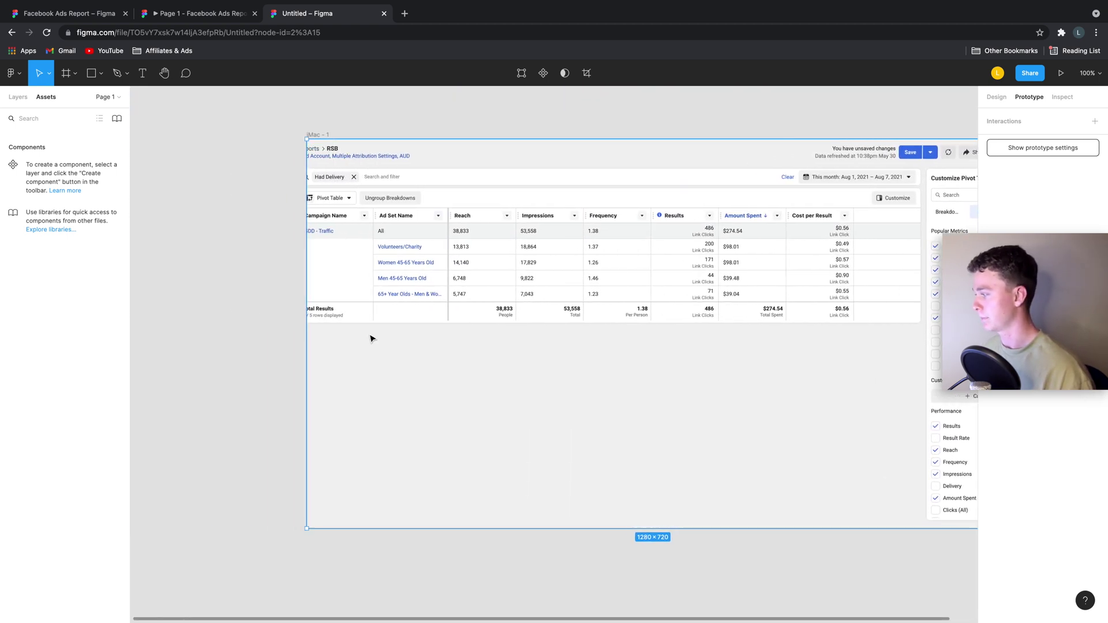
{"action": "key", "text": "ctrl+minus"}
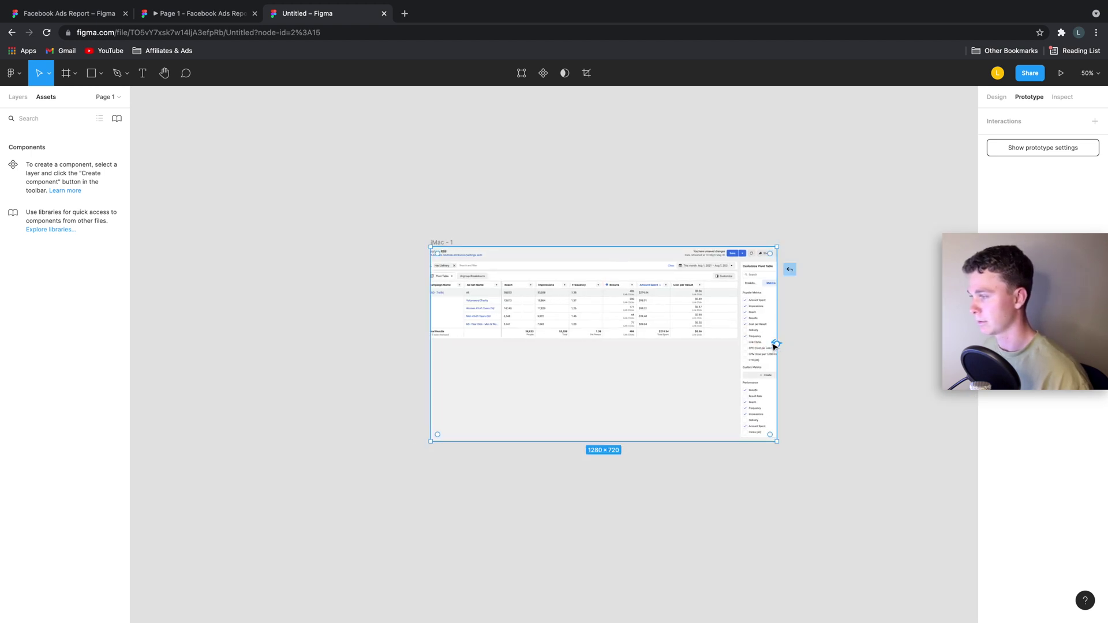
{"action": "left_click", "coordinate": [814, 241]}
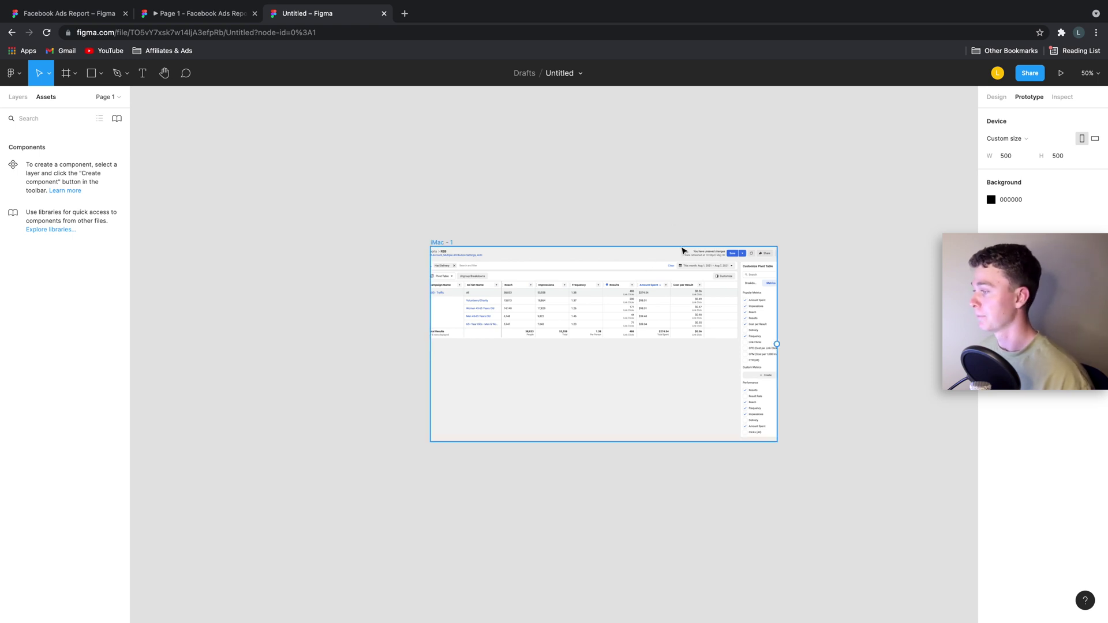
{"action": "left_click", "coordinate": [101, 72]}
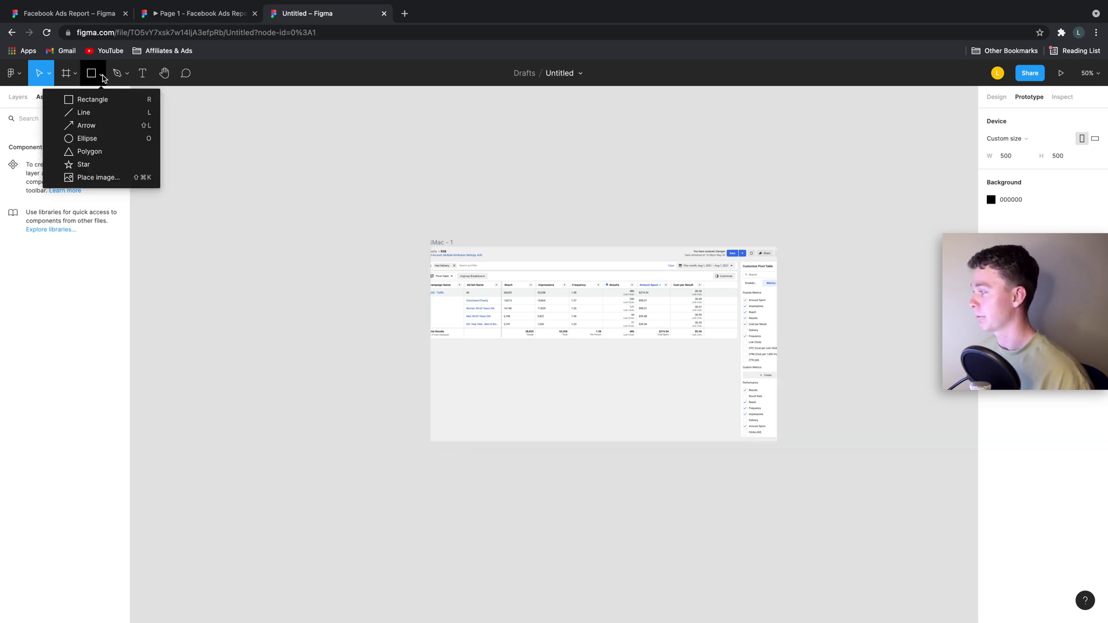
- Cover the unsaved-changes note with a rectangle filled with the sampled background grey F2F2F2
{"action": "left_click", "coordinate": [96, 107]}
{"action": "key", "text": "shift+0"}
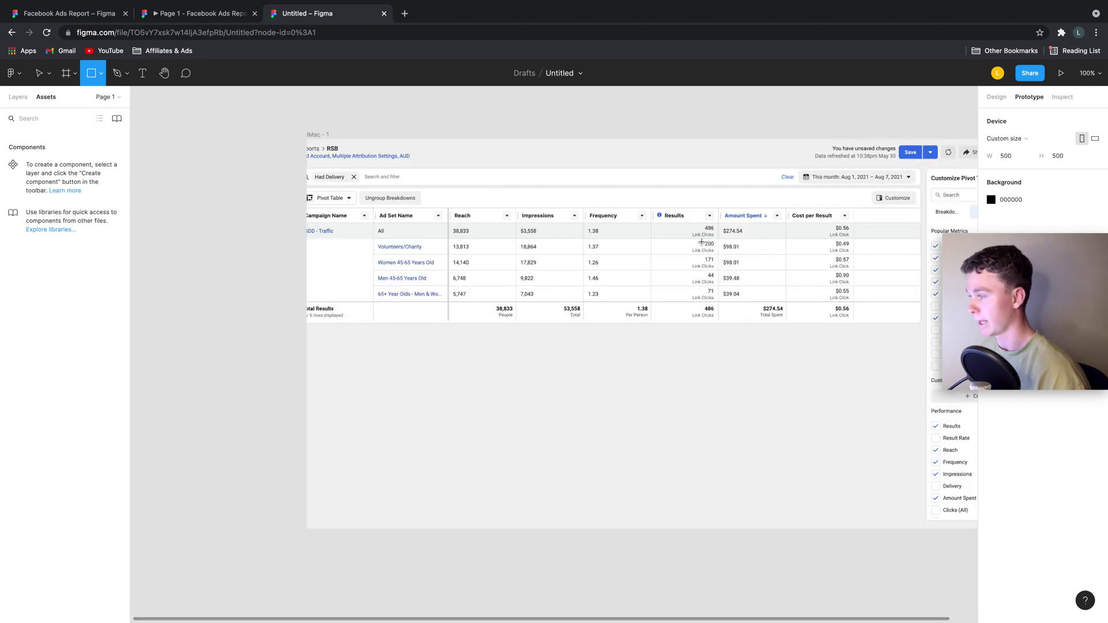
{"action": "scroll", "coordinate": [702, 242], "scroll_direction": "right", "scroll_amount": 5}
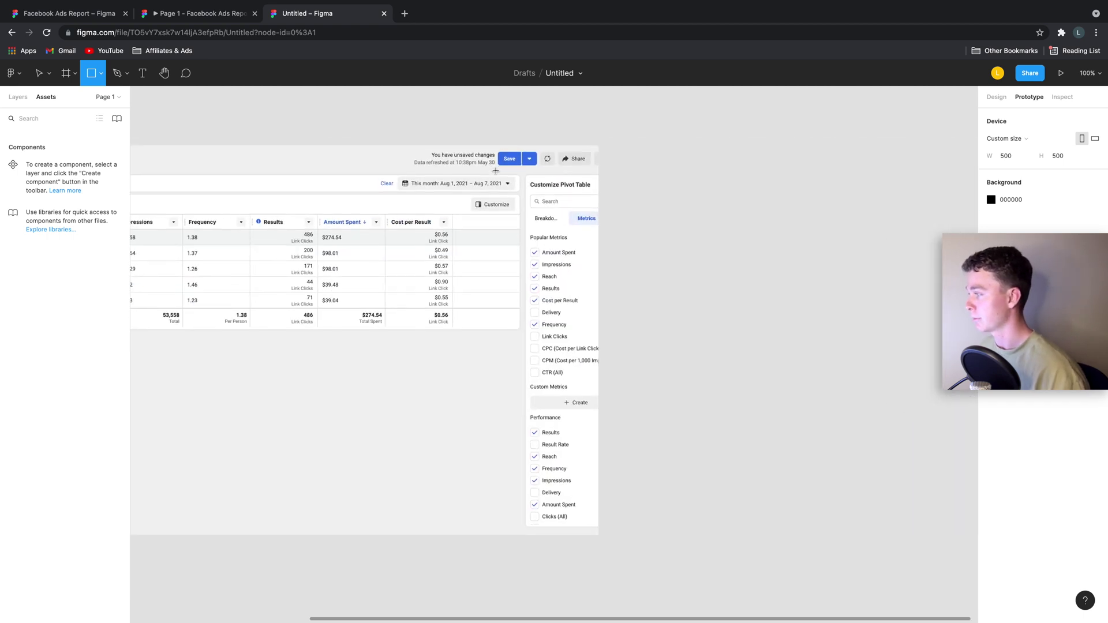
{"action": "left_click_drag", "start_coordinate": [496, 170], "coordinate": [399, 148]}
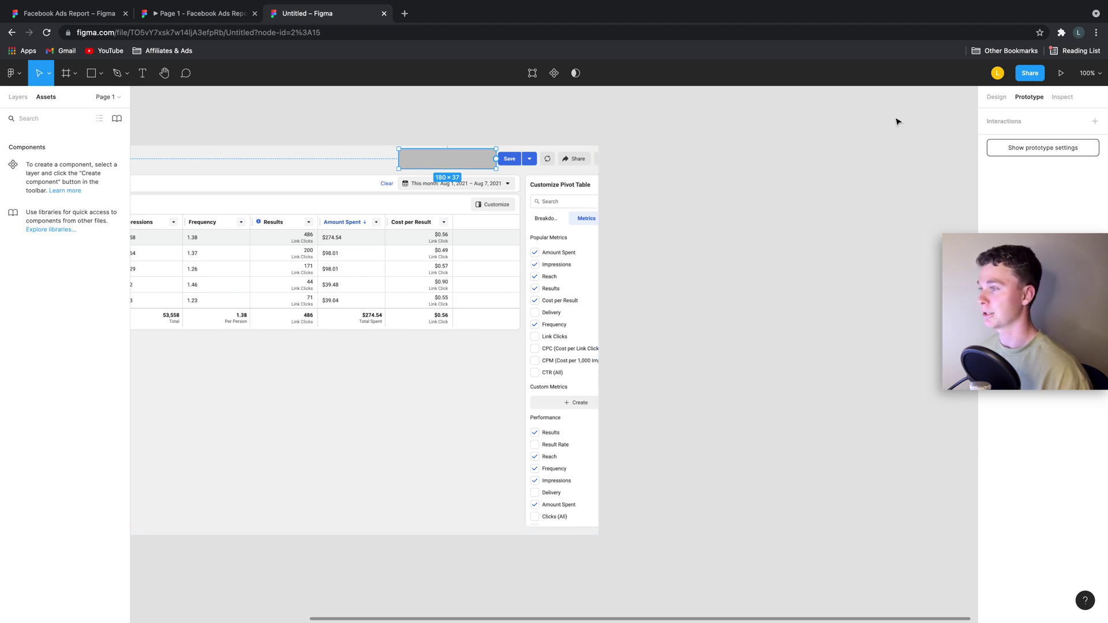
{"action": "left_click", "coordinate": [997, 96]}
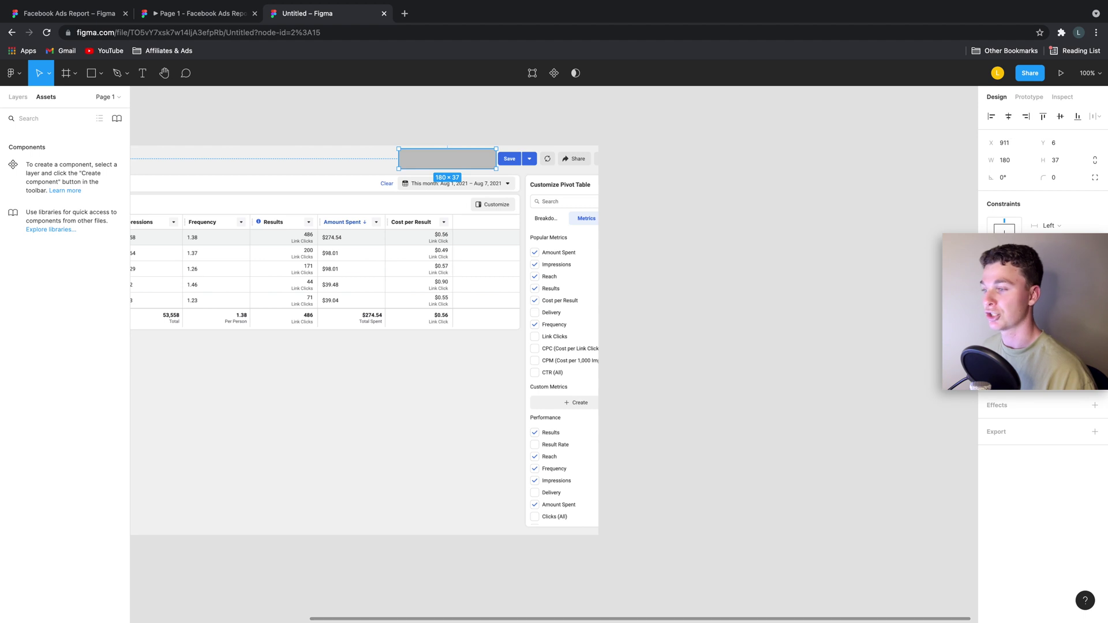
{"action": "left_click", "coordinate": [995, 347]}
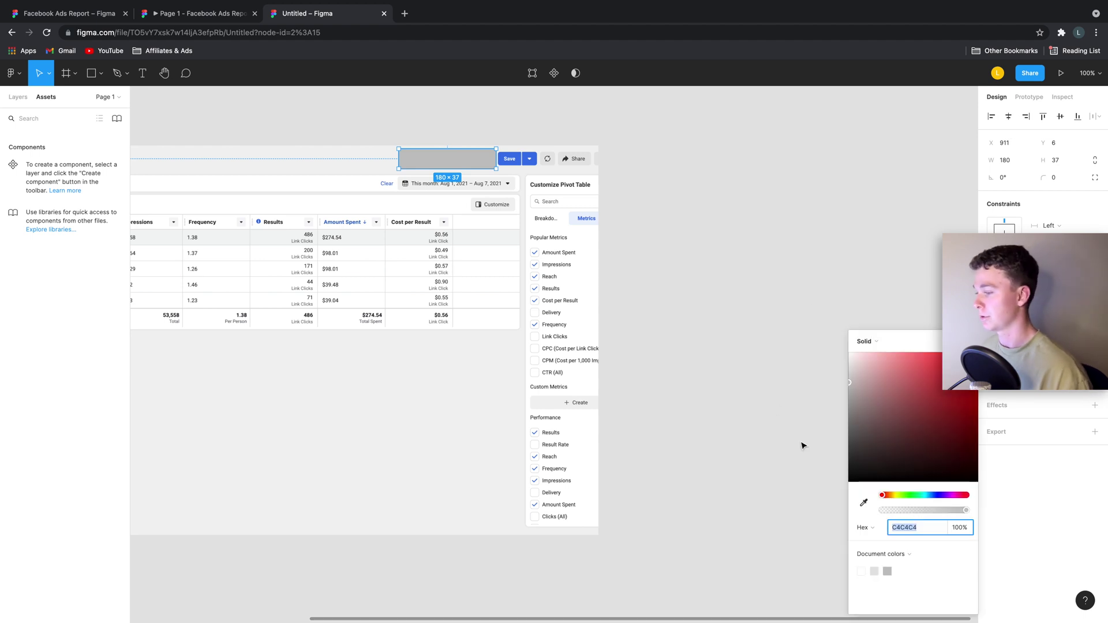
{"action": "left_click", "coordinate": [863, 502]}
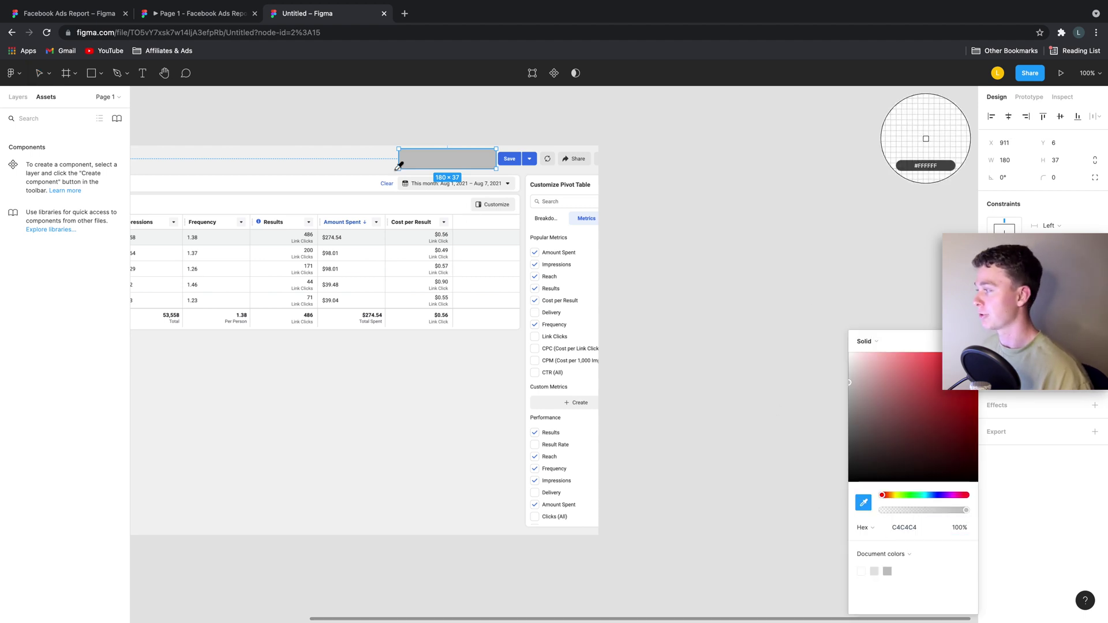
{"action": "left_click", "coordinate": [358, 156]}
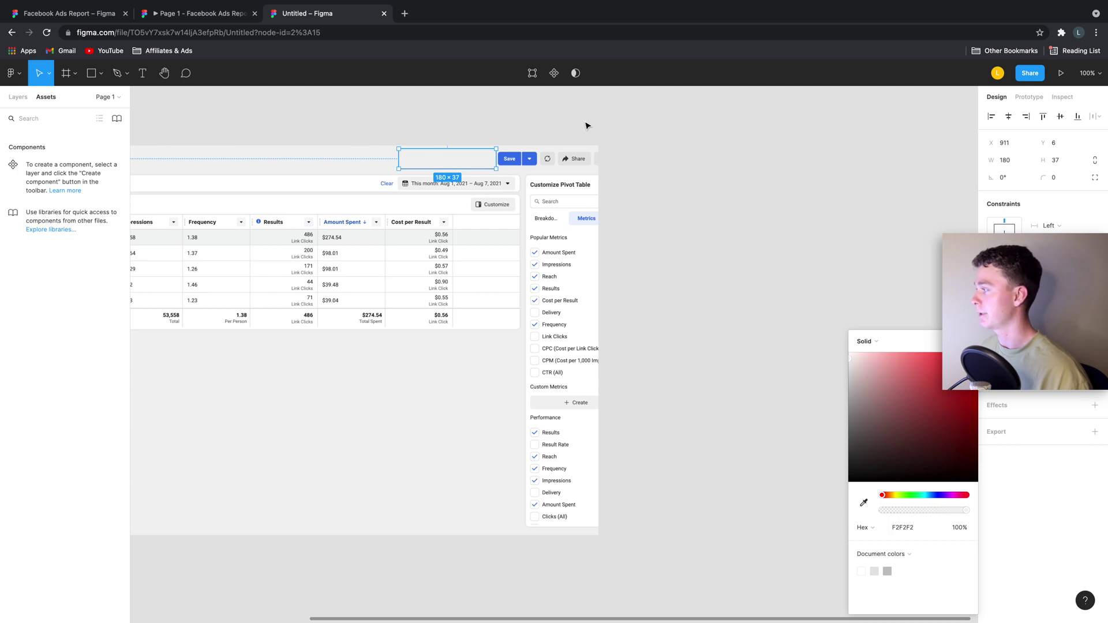
{"action": "left_click", "coordinate": [270, 122]}
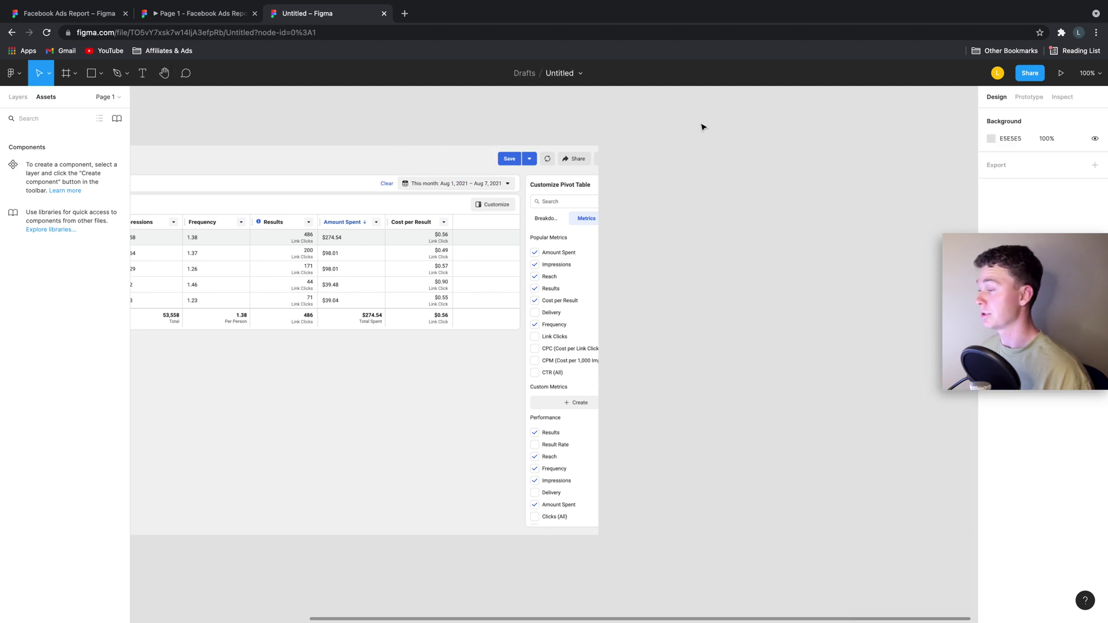
{"action": "left_click", "coordinate": [139, 72]}
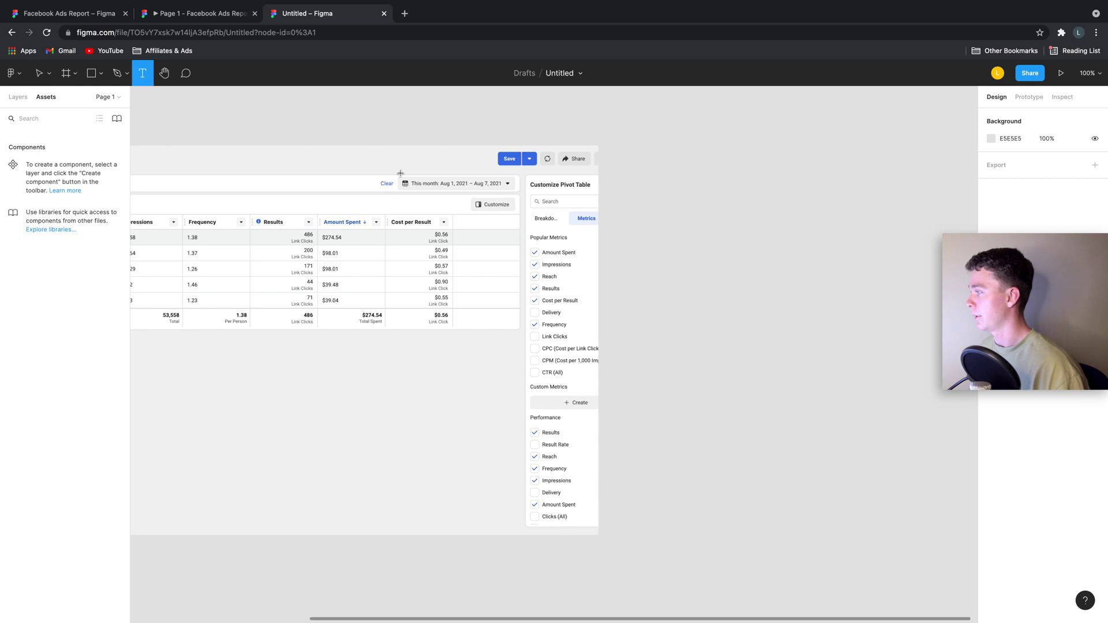
- Draw a 71×25 rectangle left of Save with corner radius 4 and the Save button's blue 3A76EA
{"action": "left_click", "coordinate": [100, 74]}
{"action": "left_click", "coordinate": [98, 94]}
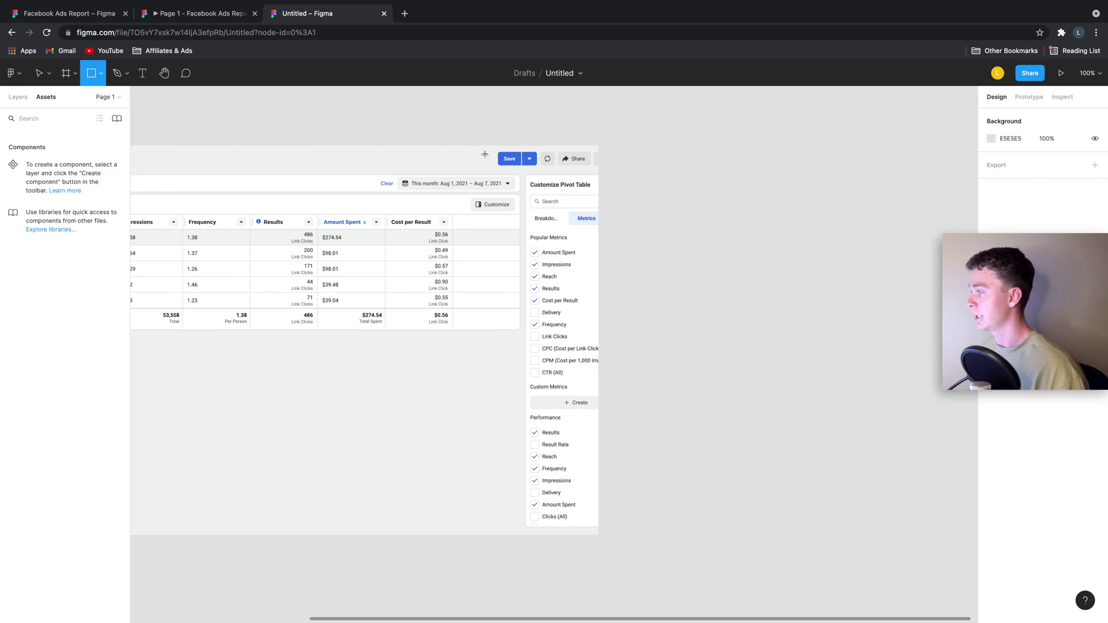
{"action": "left_click_drag", "start_coordinate": [492, 150], "coordinate": [454, 166]}
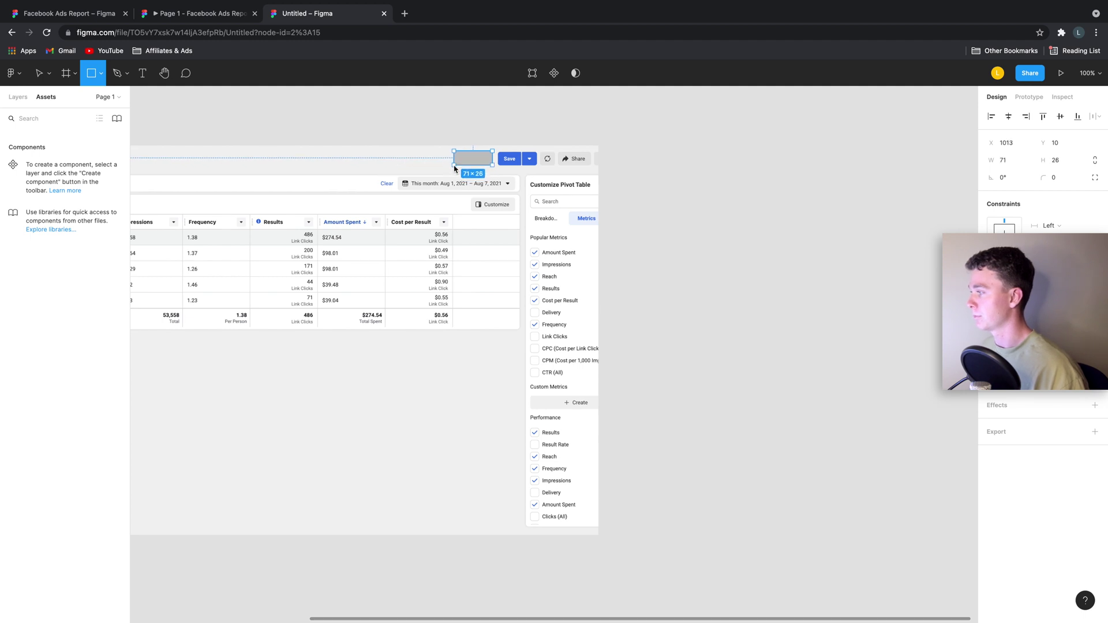
{"action": "left_click_drag", "start_coordinate": [455, 167], "coordinate": [454, 169]}
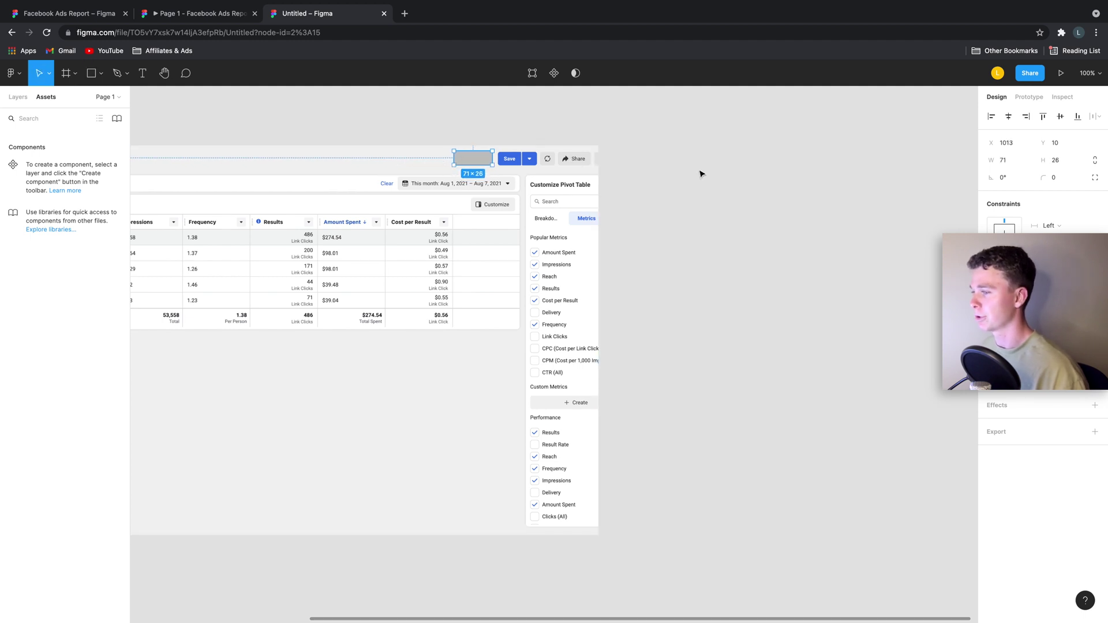
{"action": "left_click", "coordinate": [1057, 178]}
{"action": "type", "text": "4"}
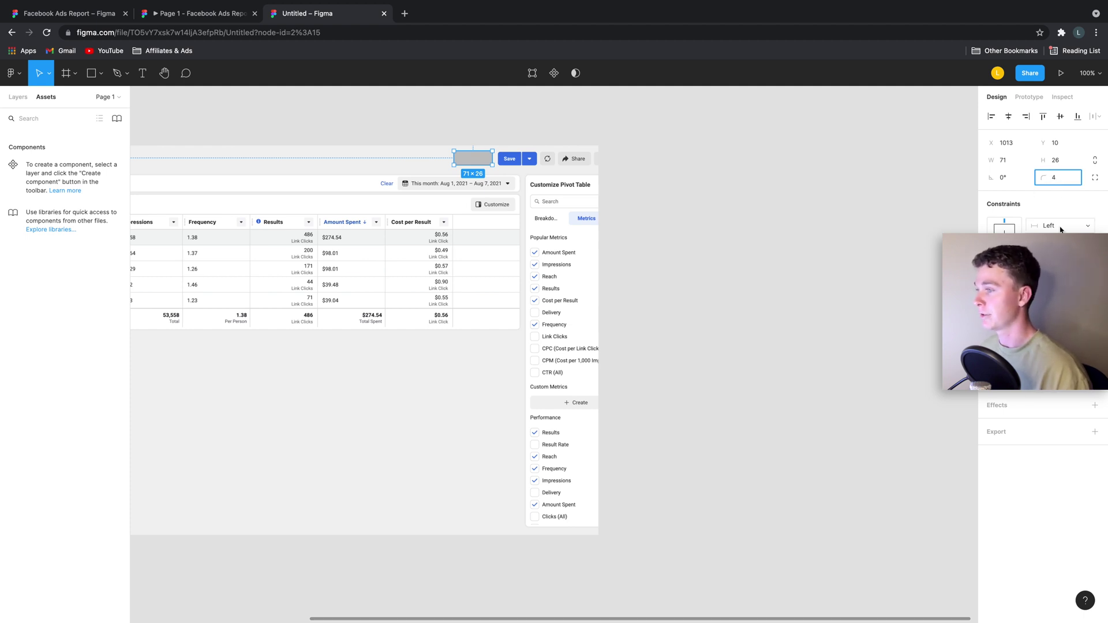
{"action": "left_click", "coordinate": [994, 351]}
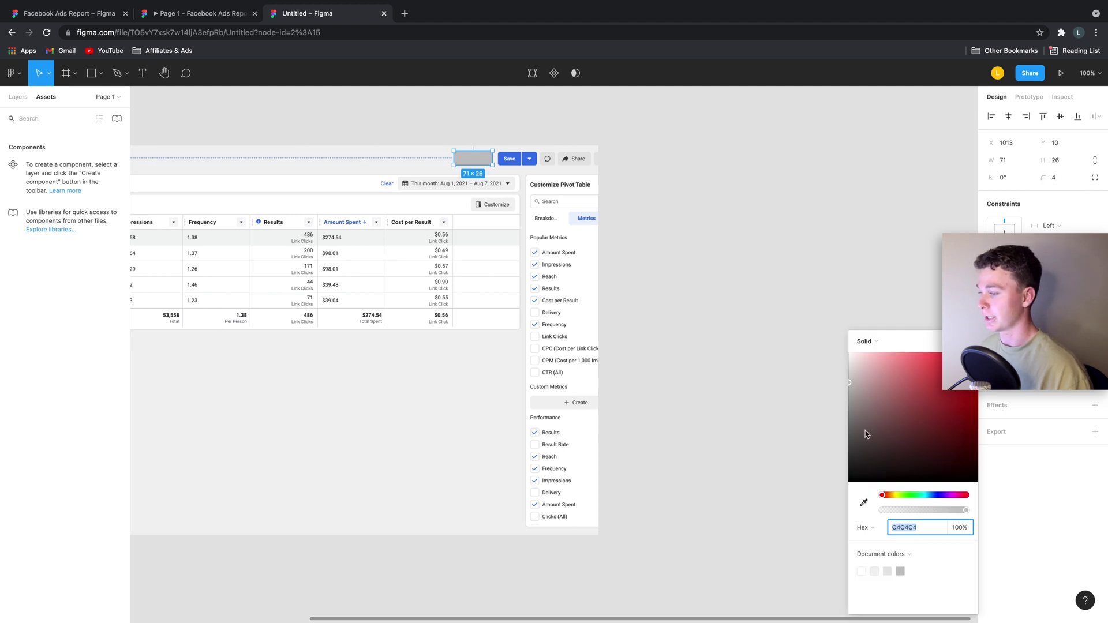
{"action": "left_click", "coordinate": [863, 502]}
{"action": "left_click", "coordinate": [520, 158]}
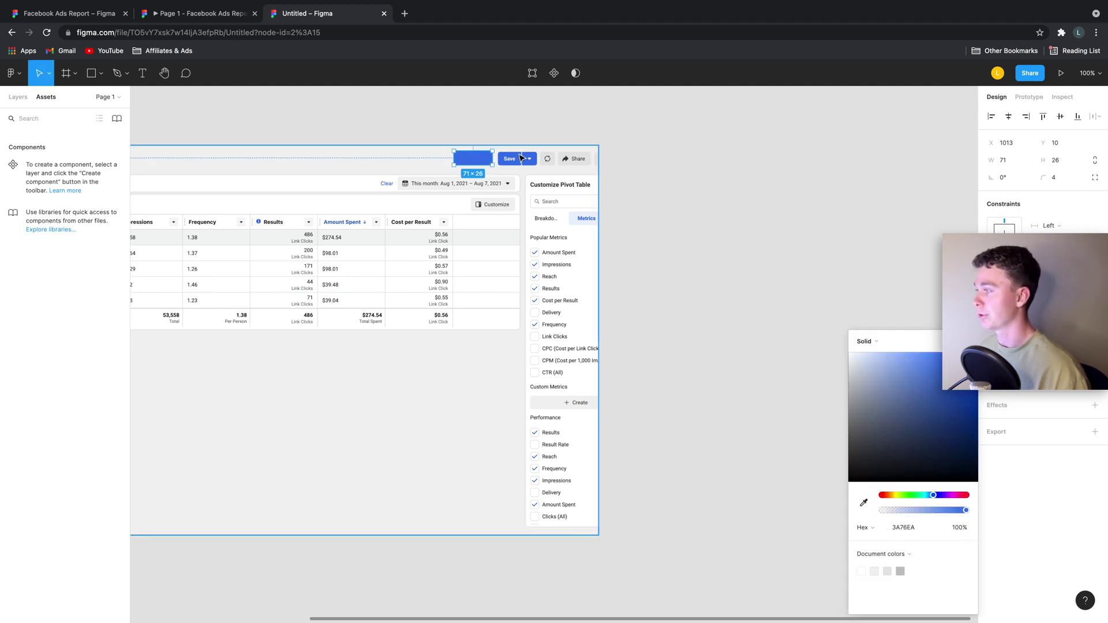
{"action": "left_click", "coordinate": [829, 254]}
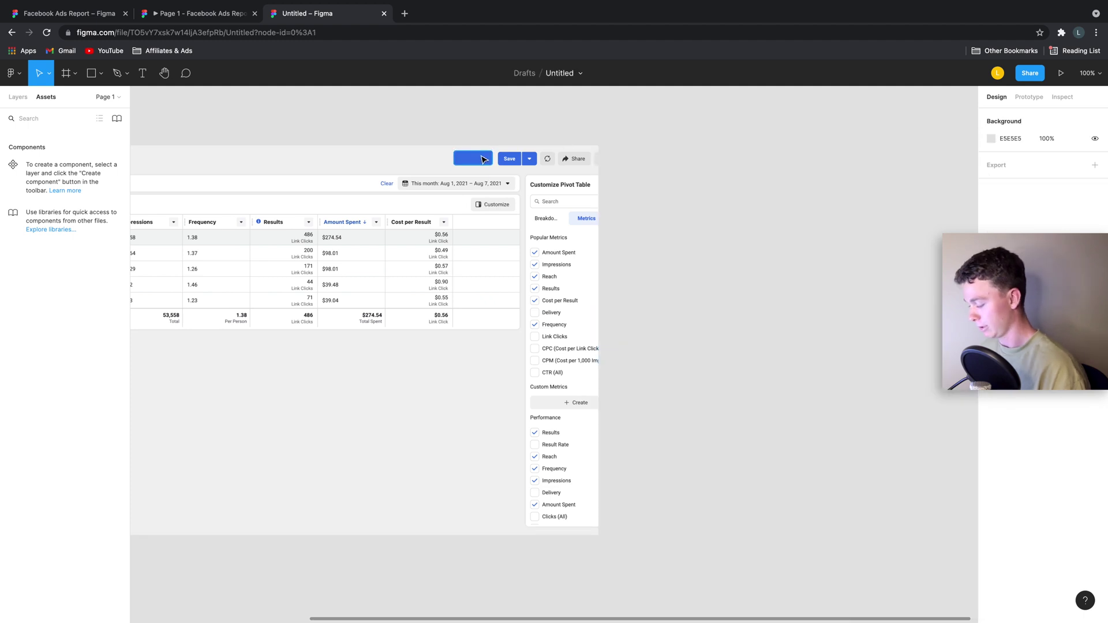
{"action": "scroll", "coordinate": [482, 159], "scroll_direction": "up", "scroll_amount": 5}
{"action": "scroll", "coordinate": [482, 159], "scroll_direction": "up", "scroll_amount": 5}
{"action": "scroll", "coordinate": [482, 158], "scroll_direction": "up", "scroll_amount": 5}
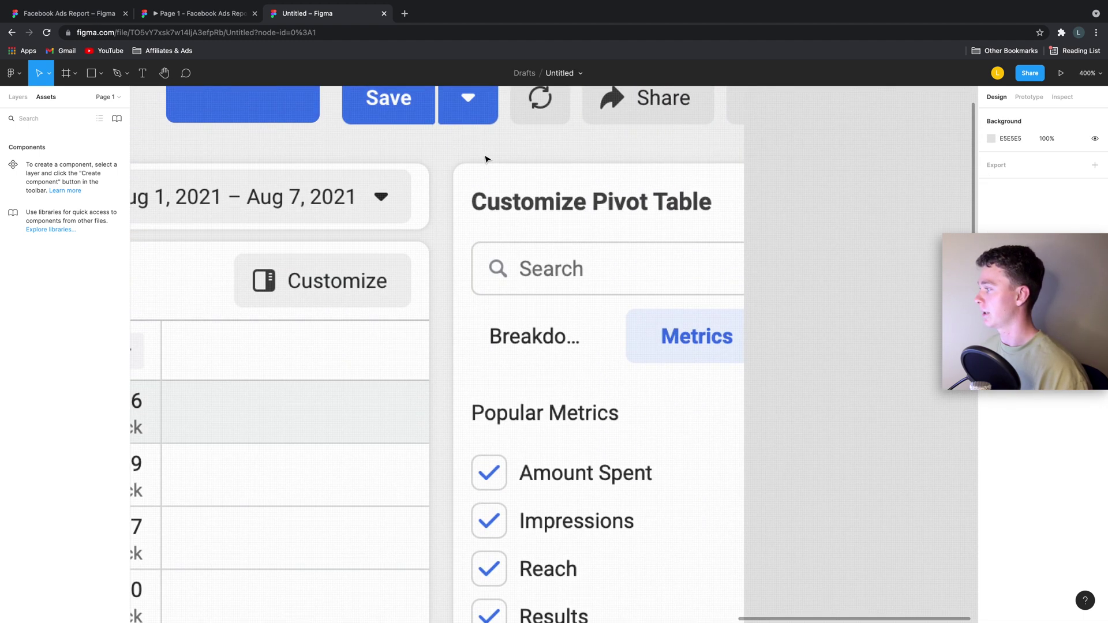
{"action": "scroll", "coordinate": [483, 158], "scroll_direction": "up", "scroll_amount": 2}
- Adjust the blue rectangle's height from 24 back to 25 pixels
{"action": "left_click", "coordinate": [253, 155]}
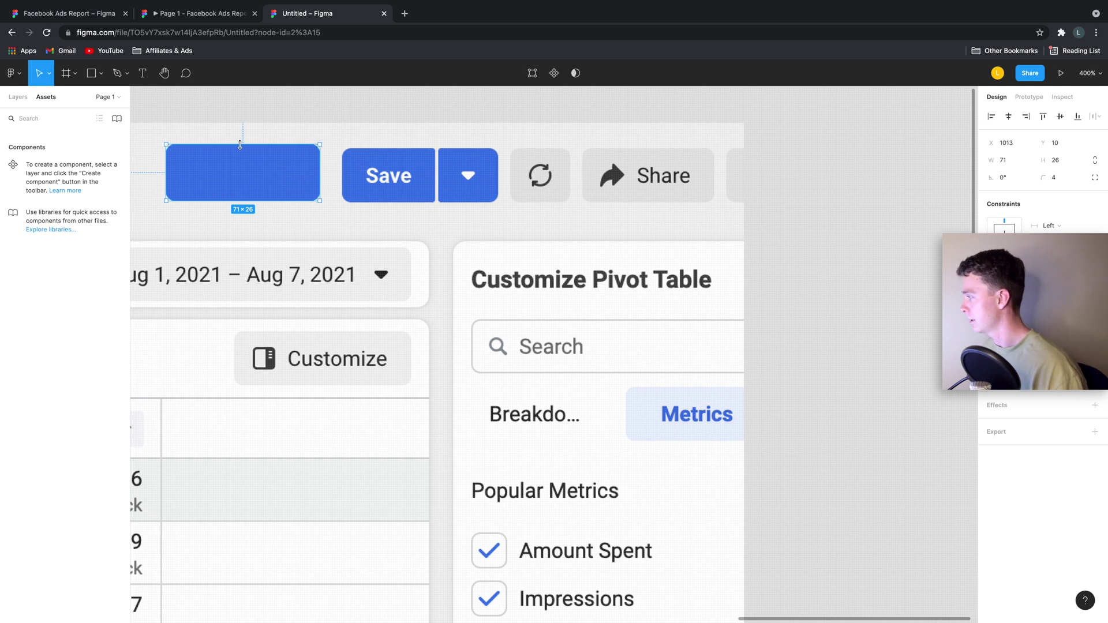
{"action": "left_click_drag", "start_coordinate": [241, 145], "coordinate": [239, 149]}
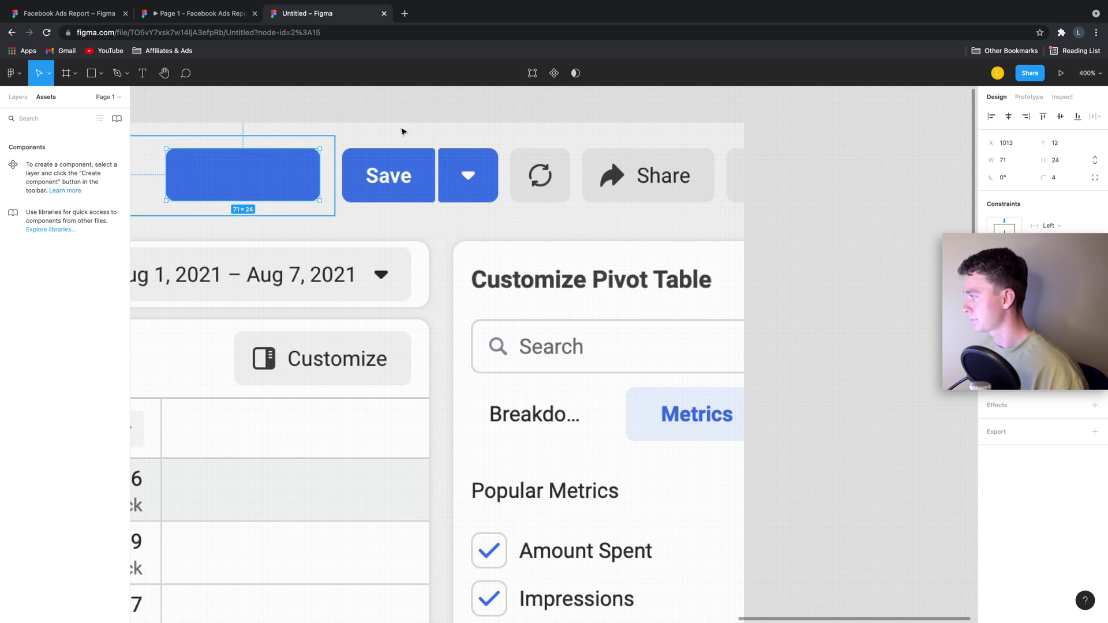
{"action": "scroll", "coordinate": [404, 130], "scroll_direction": "left", "scroll_amount": 3}
{"action": "left_click", "coordinate": [470, 117]}
{"action": "scroll", "coordinate": [471, 127], "scroll_direction": "left", "scroll_amount": 3}
{"action": "scroll", "coordinate": [468, 157], "scroll_direction": "left", "scroll_amount": 1}
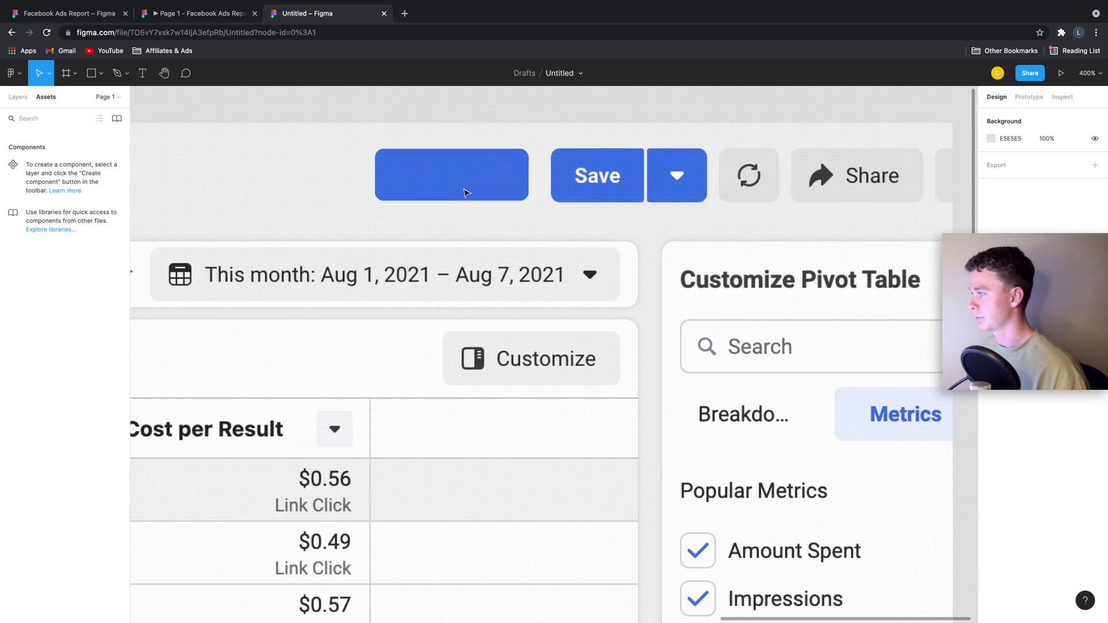
{"action": "left_click", "coordinate": [462, 189]}
{"action": "left_click_drag", "start_coordinate": [460, 148], "coordinate": [460, 148]}
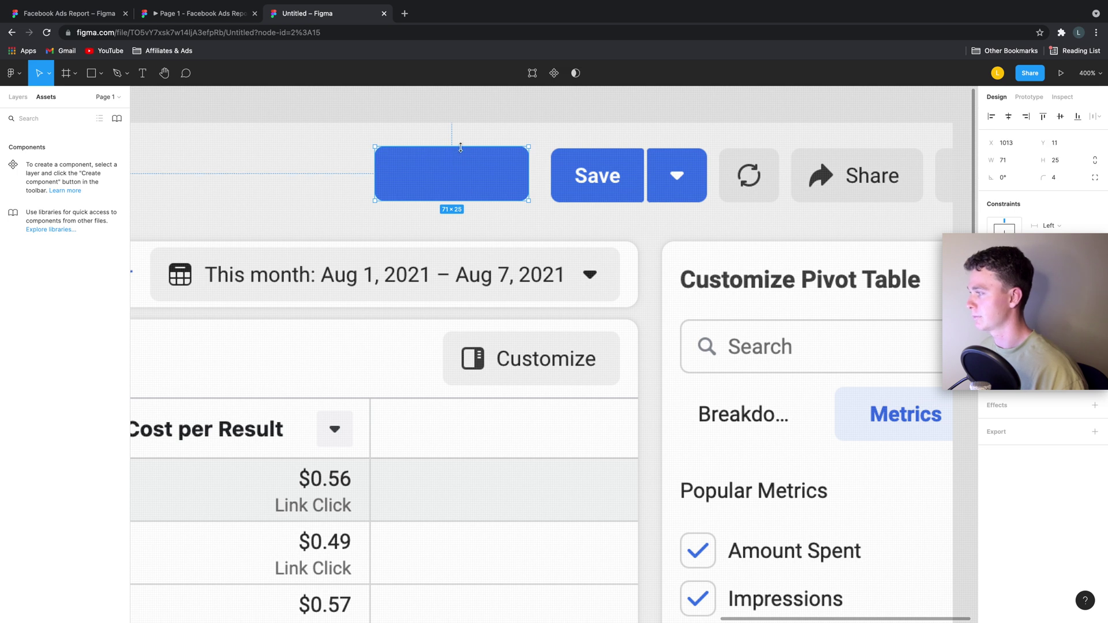
{"action": "left_click", "coordinate": [504, 131]}
{"action": "left_click", "coordinate": [500, 147]}
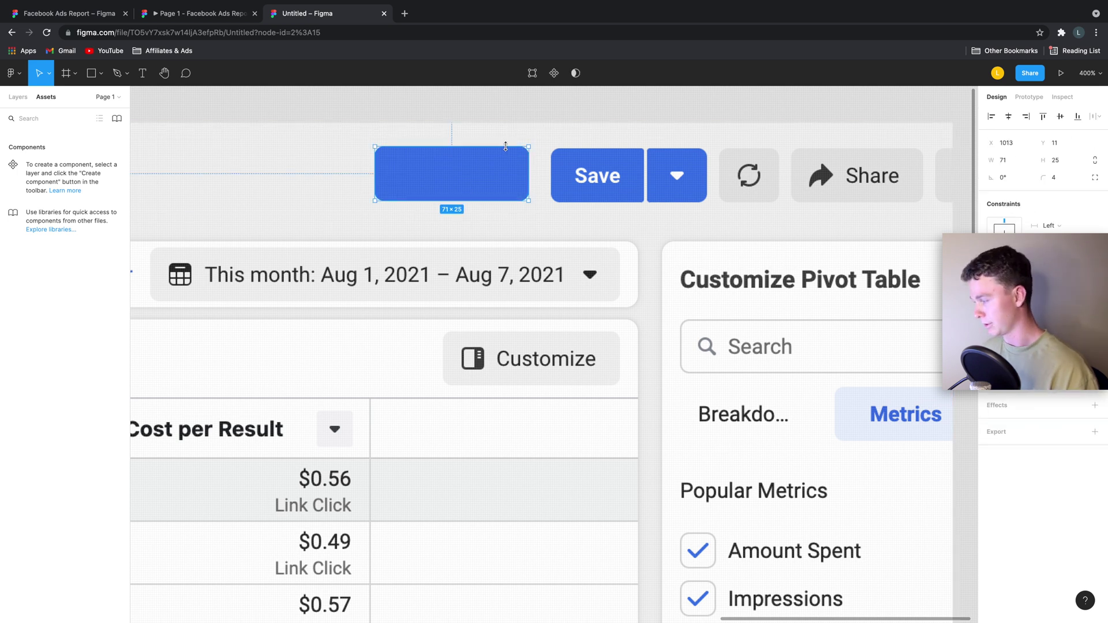
{"action": "left_click", "coordinate": [594, 113]}
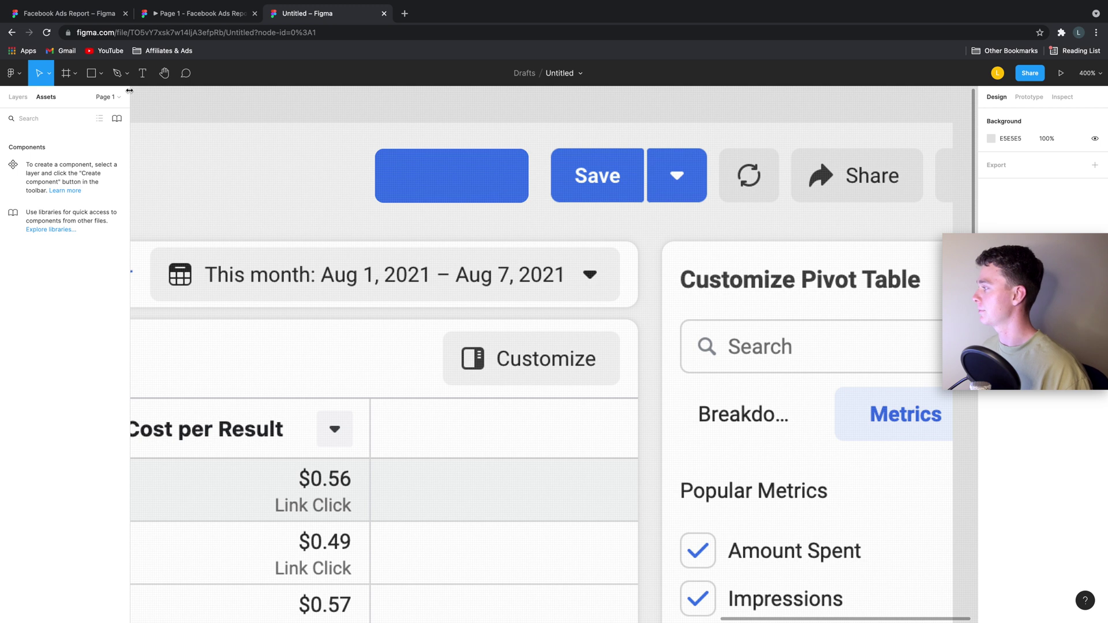
{"action": "left_click", "coordinate": [135, 76]}
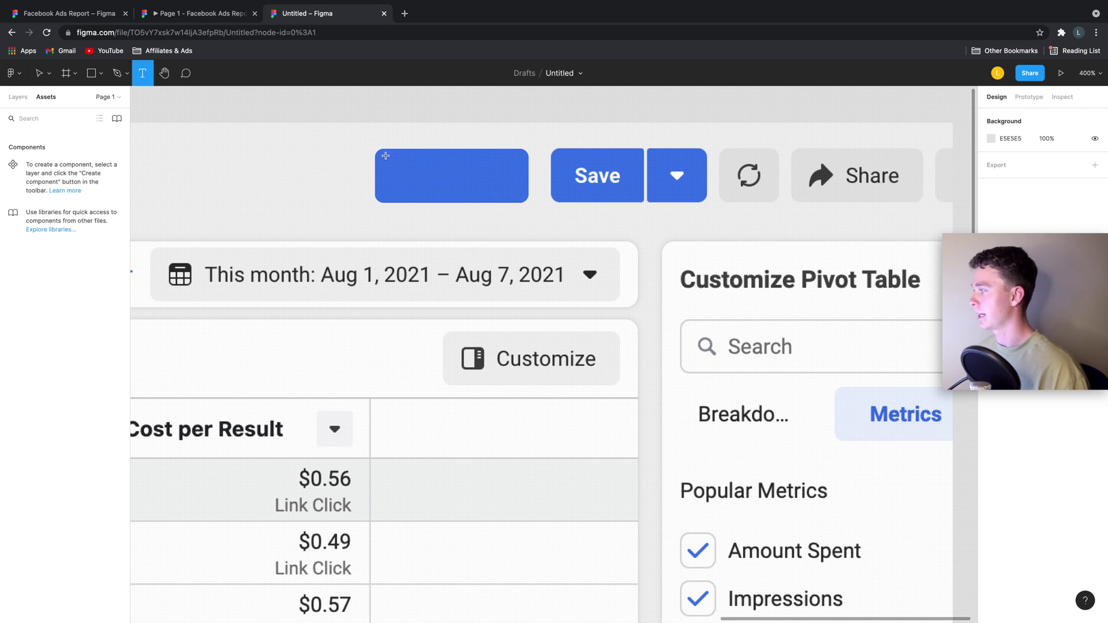
- Add a white 'Report' text label on the blue rectangle and change its font weight
{"action": "left_click_drag", "start_coordinate": [386, 156], "coordinate": [519, 197]}
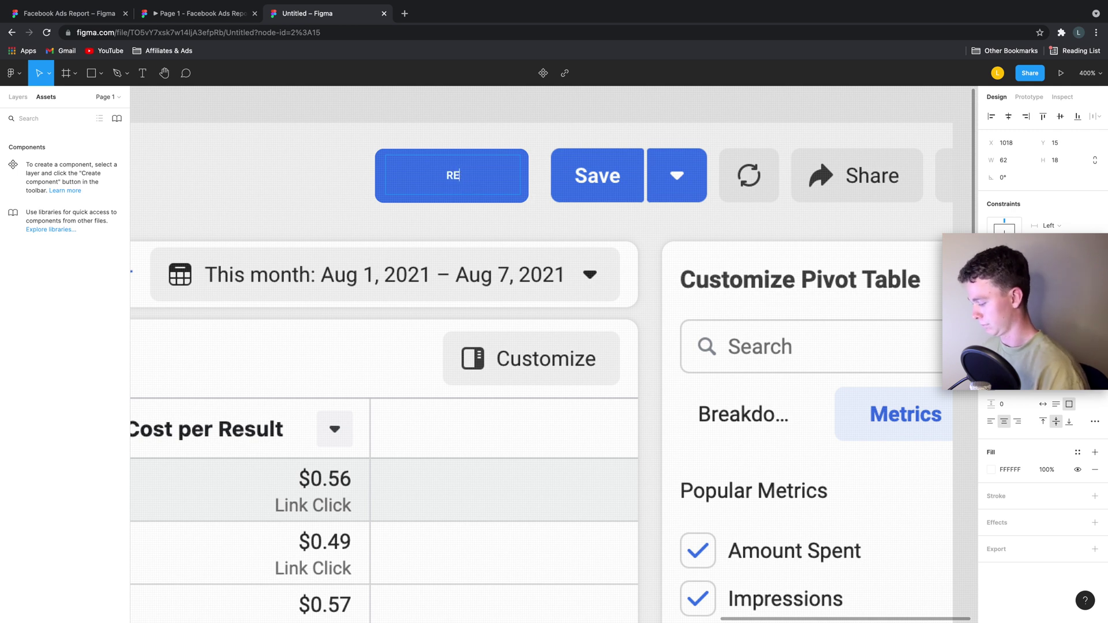
{"action": "type", "text": "eport"}
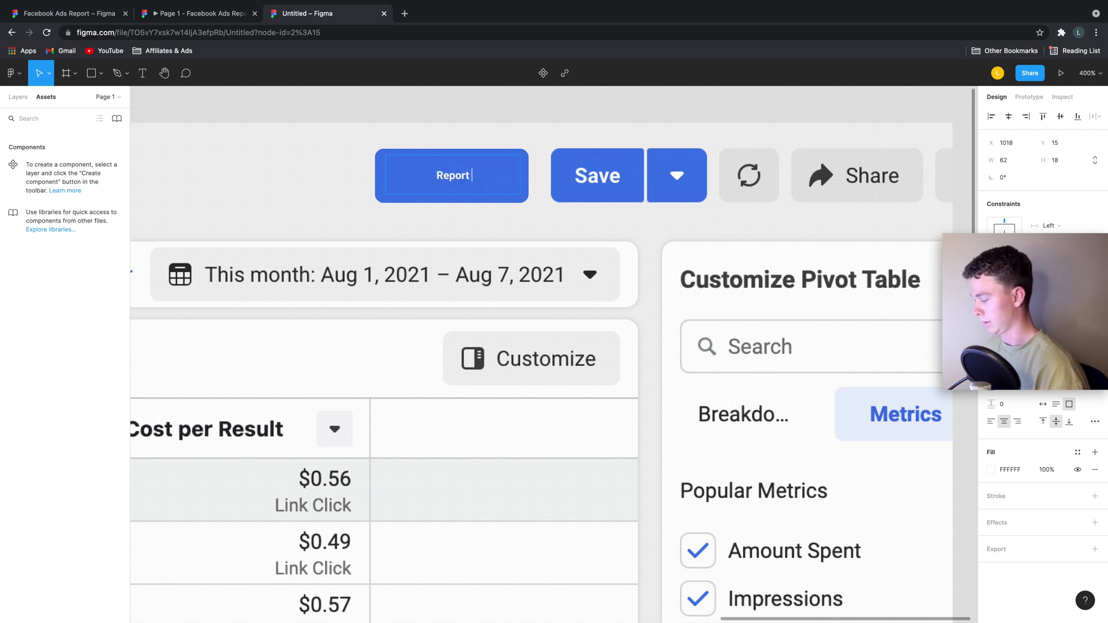
{"action": "key", "text": "shift+0"}
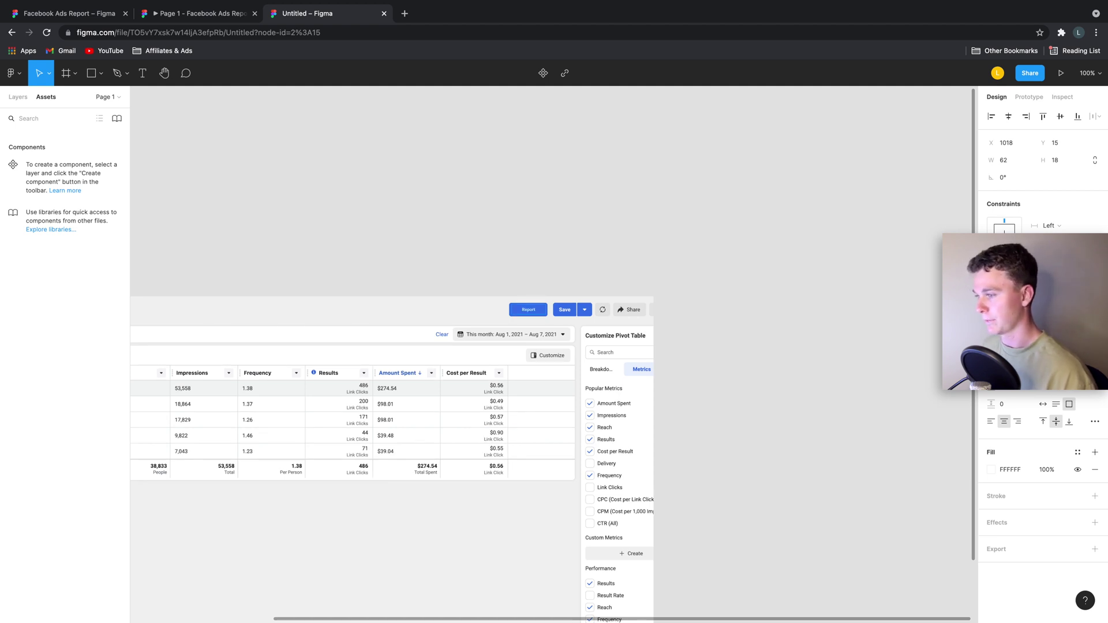
{"action": "left_click", "coordinate": [1013, 355]}
{"action": "left_click", "coordinate": [1026, 391]}
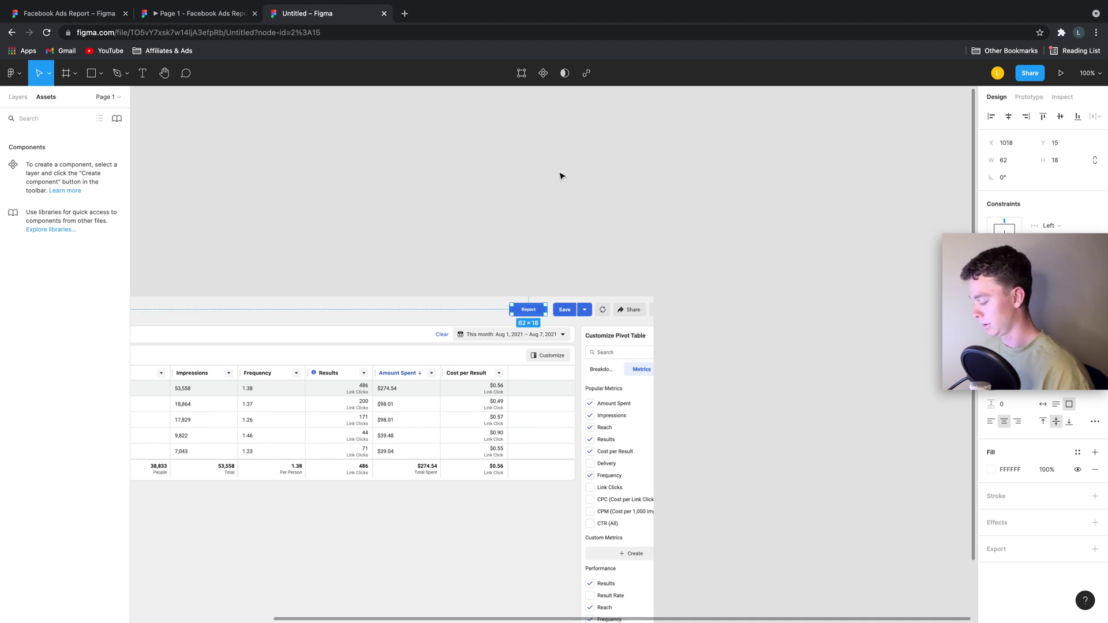
- Duplicate the iMac - 1 frame as iMac - 2, then view the Facebook Ads Report reference file
{"action": "key", "text": "minus"}
{"action": "key", "text": "minus"}
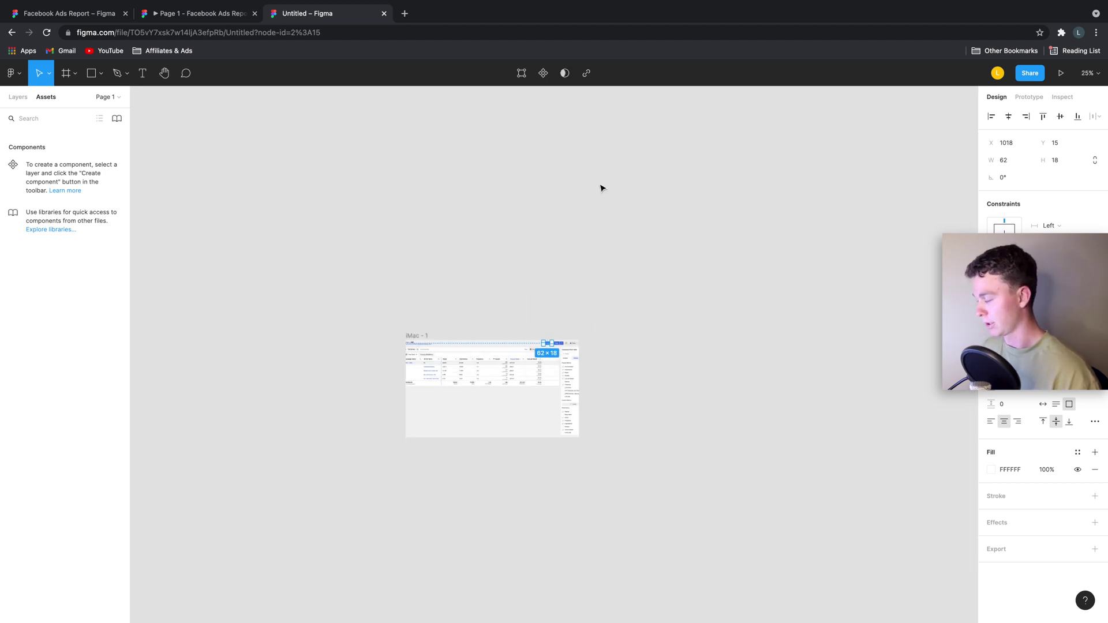
{"action": "key", "text": "plus"}
{"action": "key", "text": "Escape"}
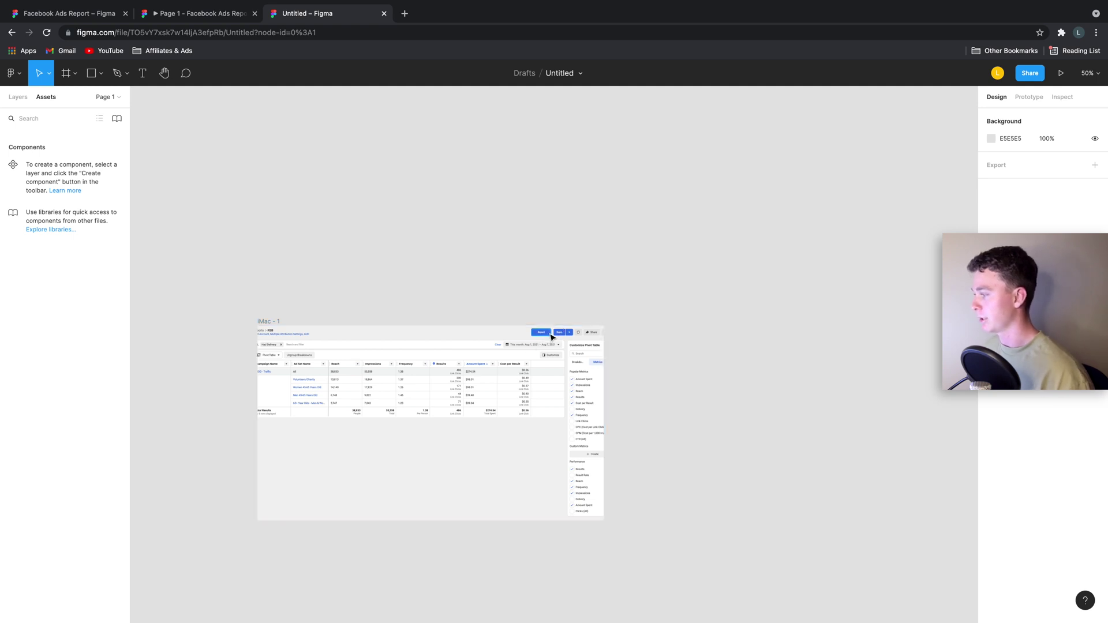
{"action": "scroll", "coordinate": [554, 333], "scroll_direction": "right", "scroll_amount": 3}
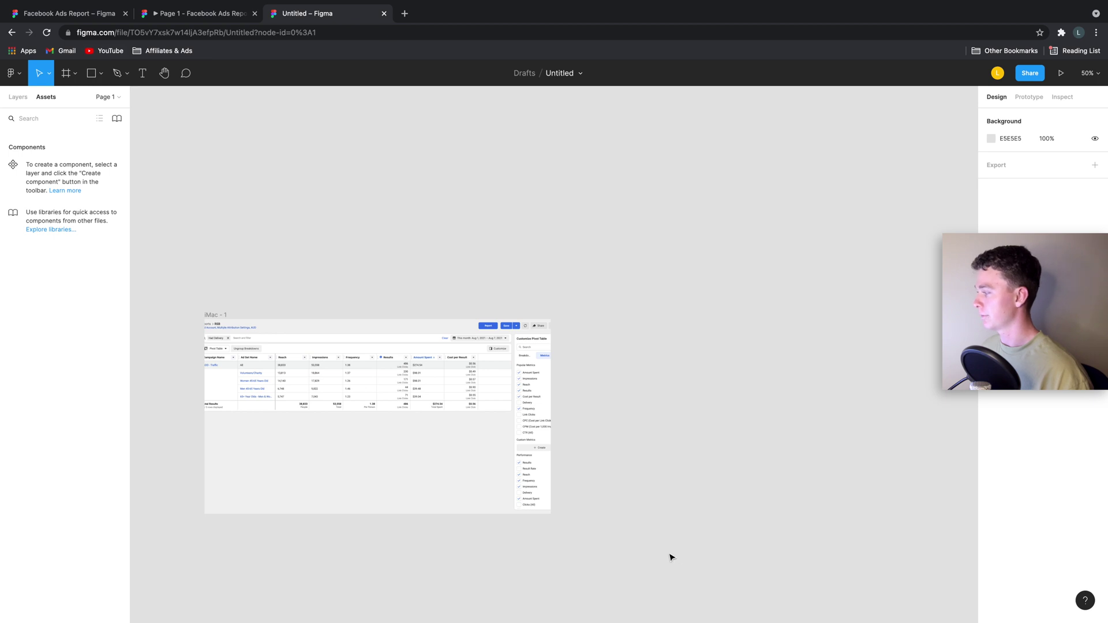
{"action": "left_click_drag", "start_coordinate": [649, 557], "coordinate": [177, 284]}
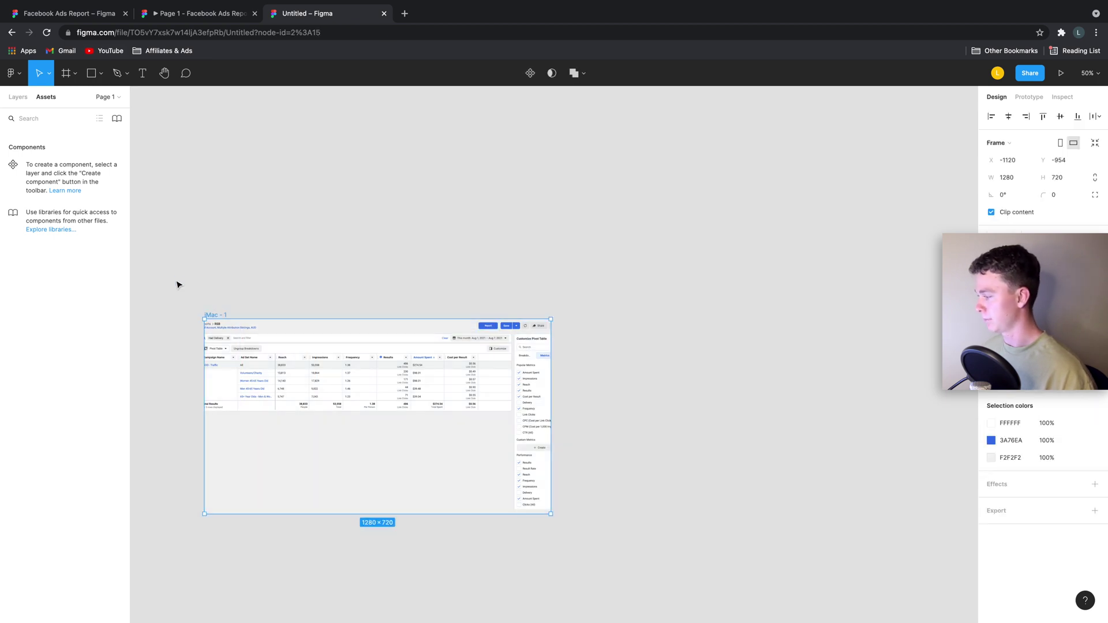
{"action": "scroll", "coordinate": [345, 288], "scroll_direction": "down", "scroll_amount": 1}
{"action": "scroll", "coordinate": [423, 297], "scroll_direction": "down", "scroll_amount": 4}
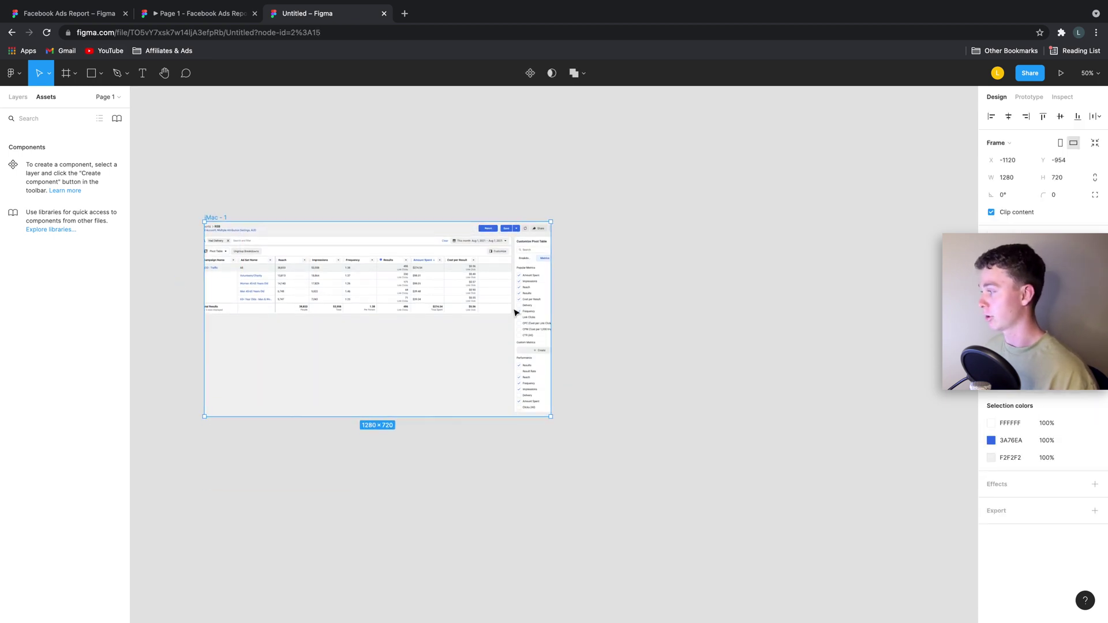
{"action": "key", "text": "ctrl+v"}
{"action": "left_click", "coordinate": [582, 462]}
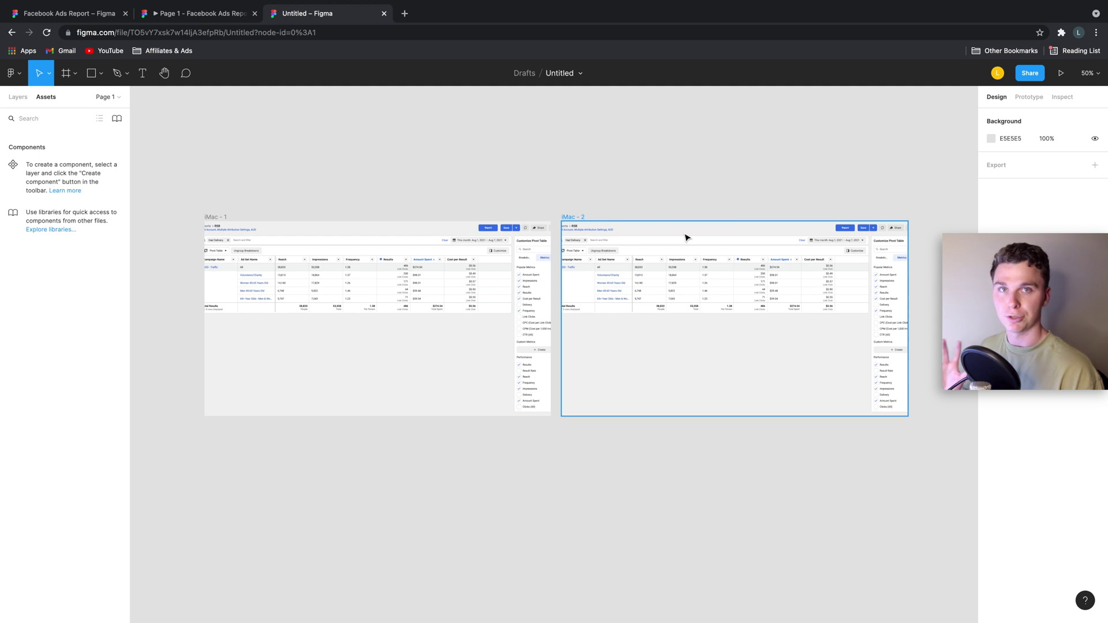
{"action": "left_click", "coordinate": [85, 19]}
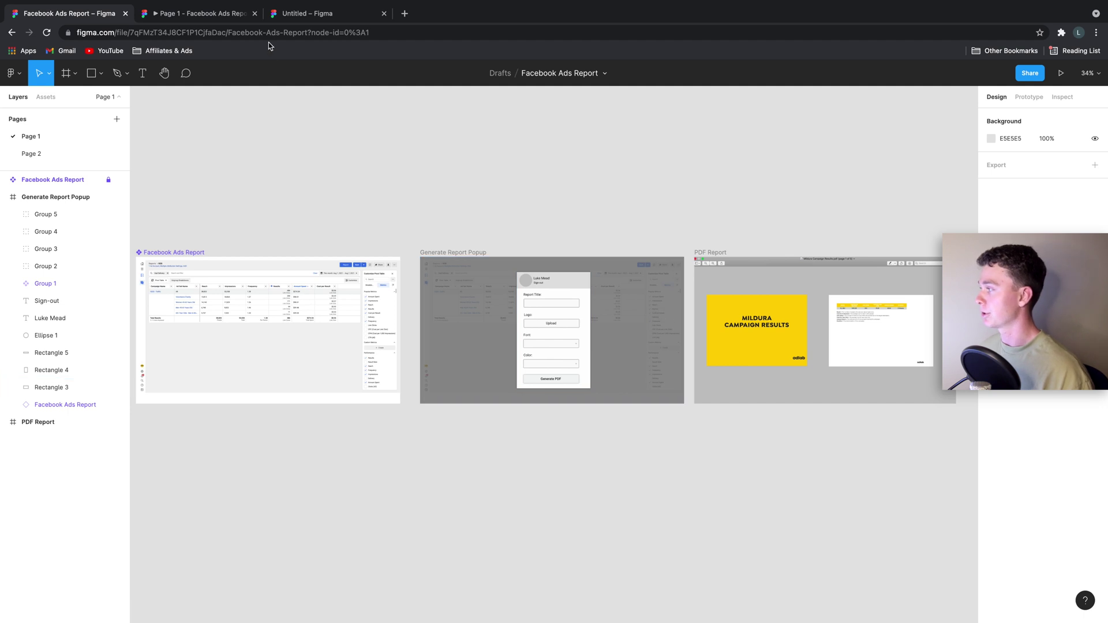
- In the Untitled file, draw a grey overlay rectangle covering the whole iMac - 2 frame
{"action": "left_click", "coordinate": [287, 14]}
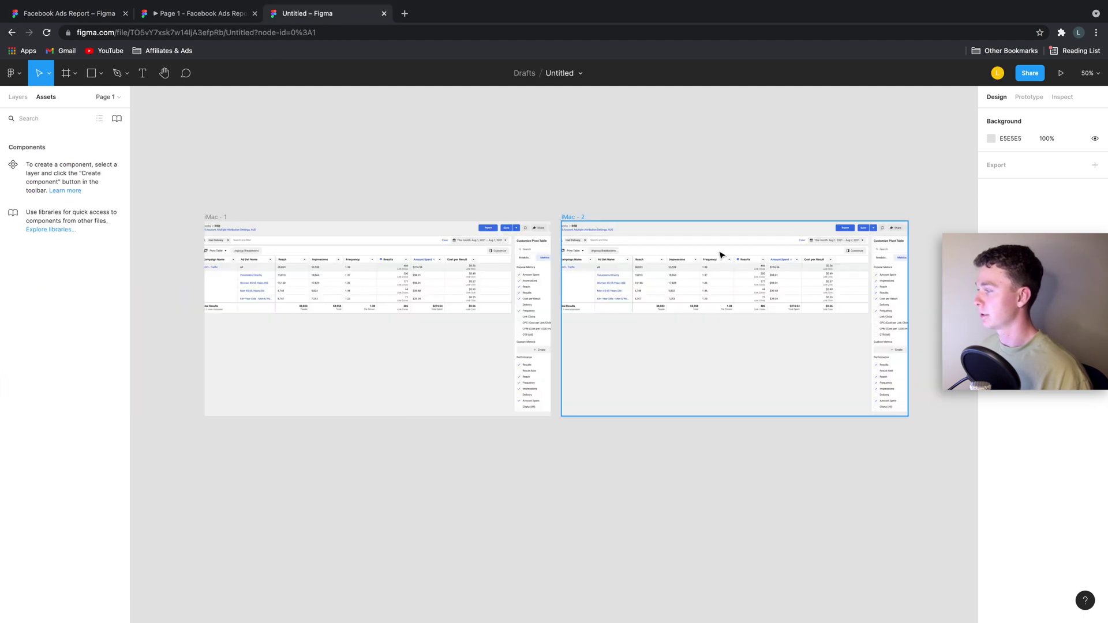
{"action": "left_click", "coordinate": [101, 73]}
{"action": "left_click", "coordinate": [97, 98]}
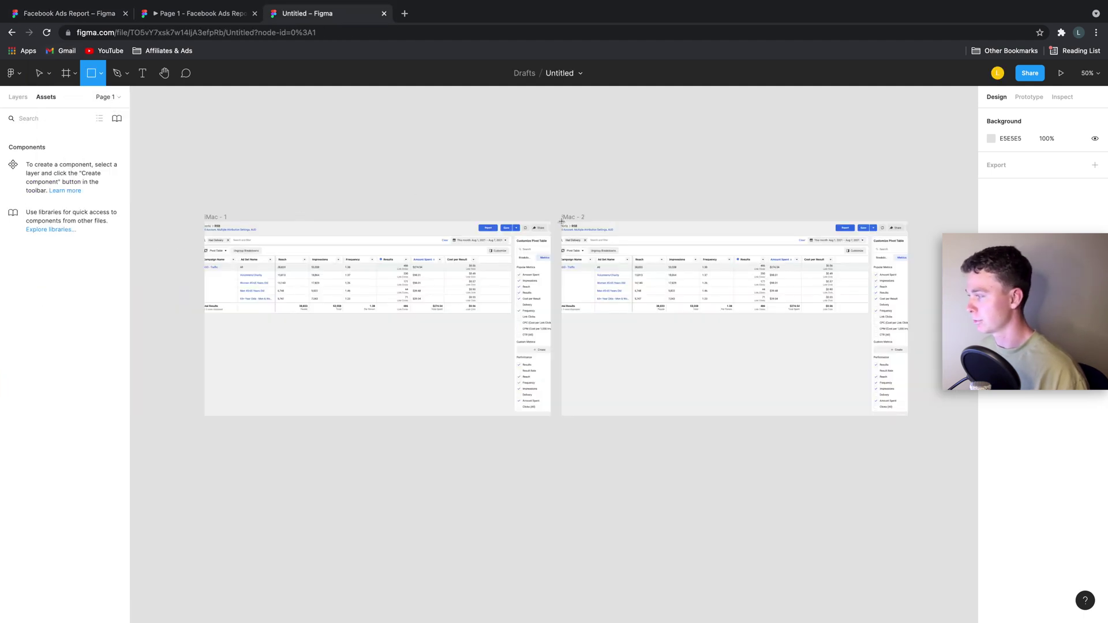
{"action": "mouse_move", "coordinate": [562, 222]}
{"action": "left_mouse_down"}
{"action": "mouse_move", "coordinate": [789, 333]}
{"action": "mouse_move", "coordinate": [903, 414]}
{"action": "left_mouse_up"}
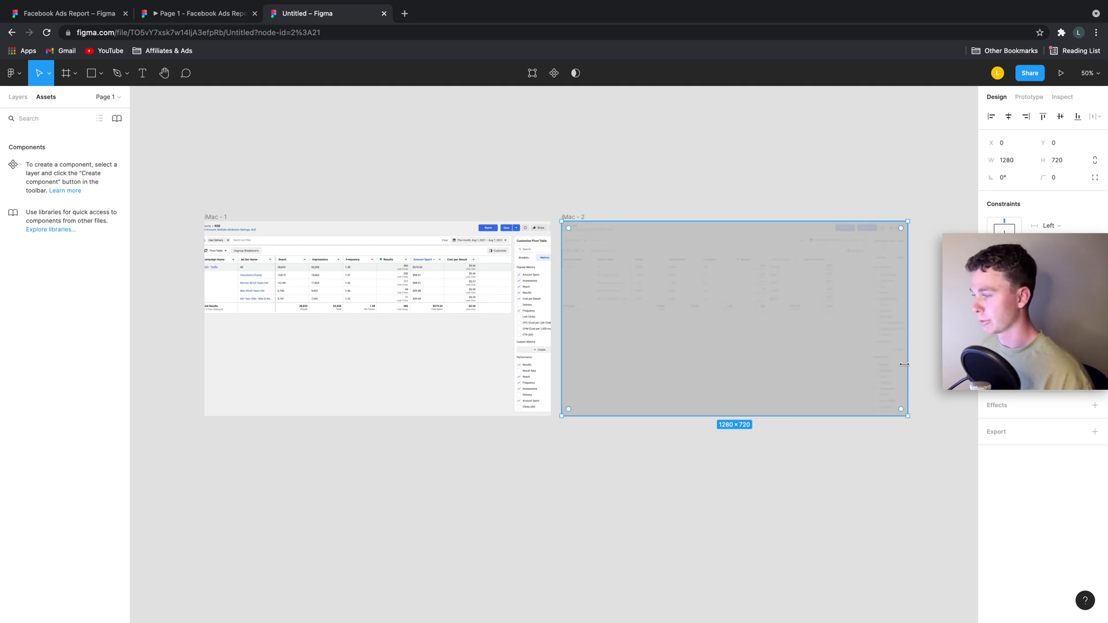
- Check the selection on iMac - 2, then enter point editing on the overlay shape
{"action": "left_click", "coordinate": [702, 456]}
{"action": "left_click", "coordinate": [804, 309]}
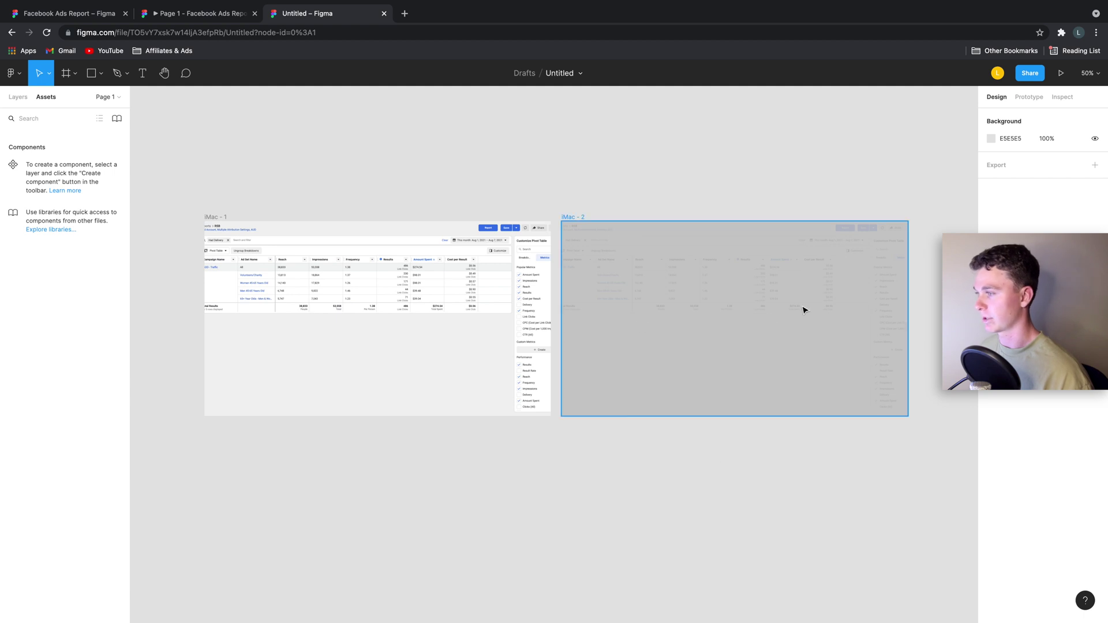
{"action": "key", "text": "Escape"}
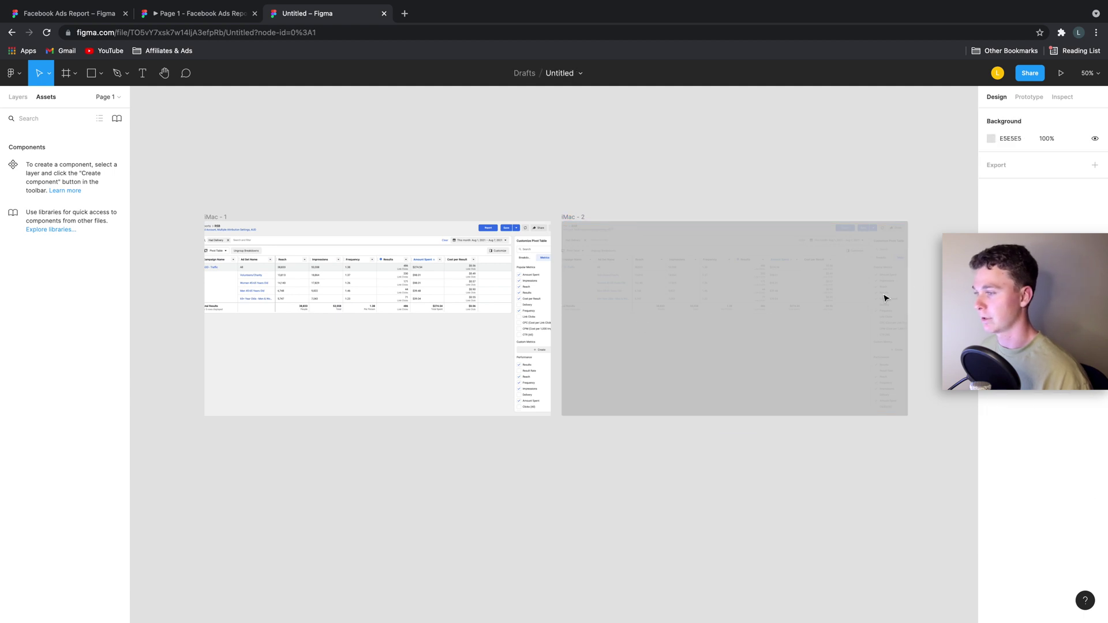
{"action": "left_click", "coordinate": [886, 297]}
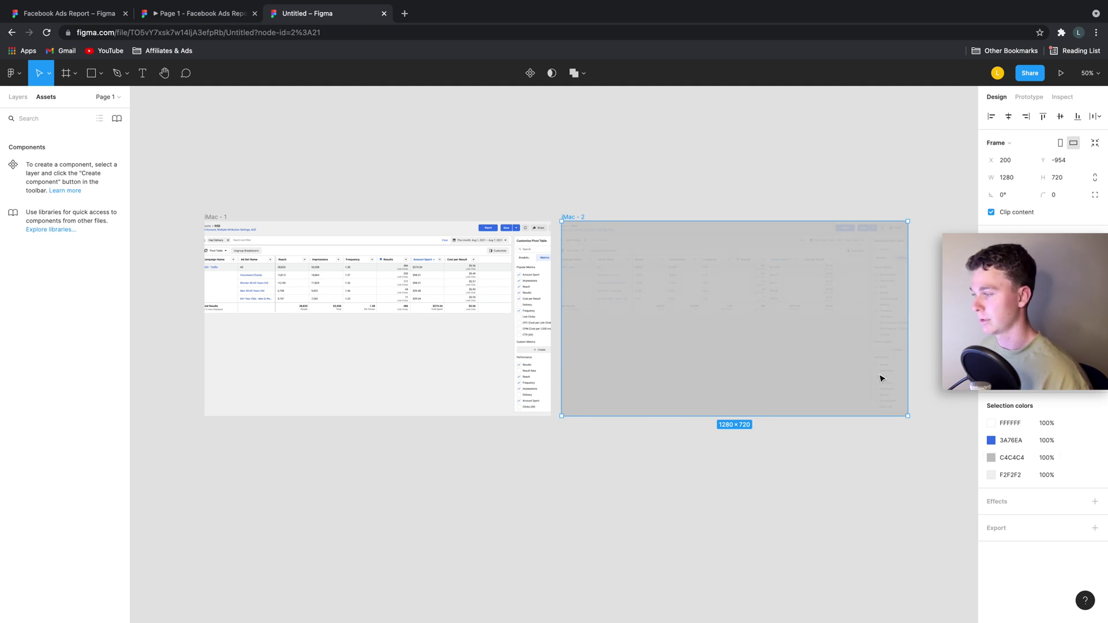
{"action": "left_click", "coordinate": [920, 368]}
{"action": "left_click", "coordinate": [884, 242]}
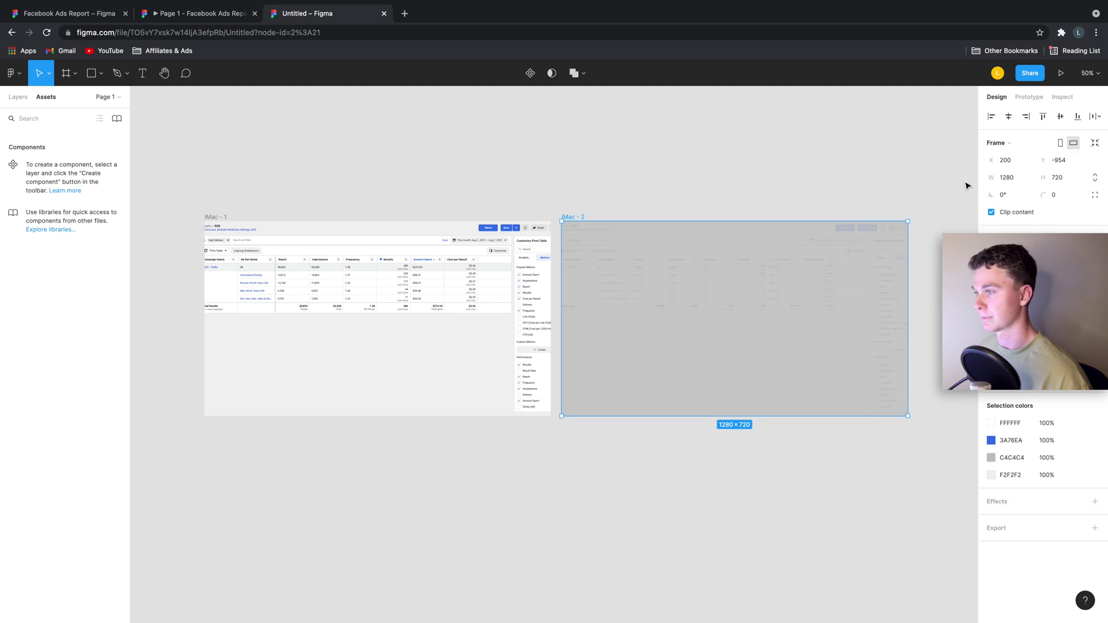
{"action": "left_click", "coordinate": [931, 260]}
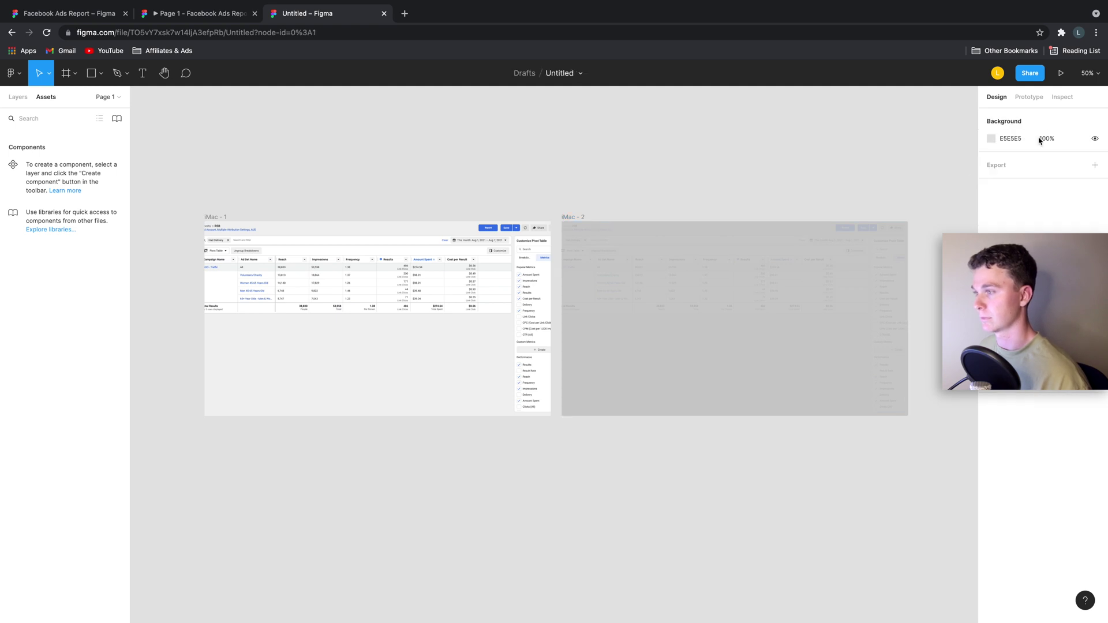
{"action": "left_click", "coordinate": [854, 269]}
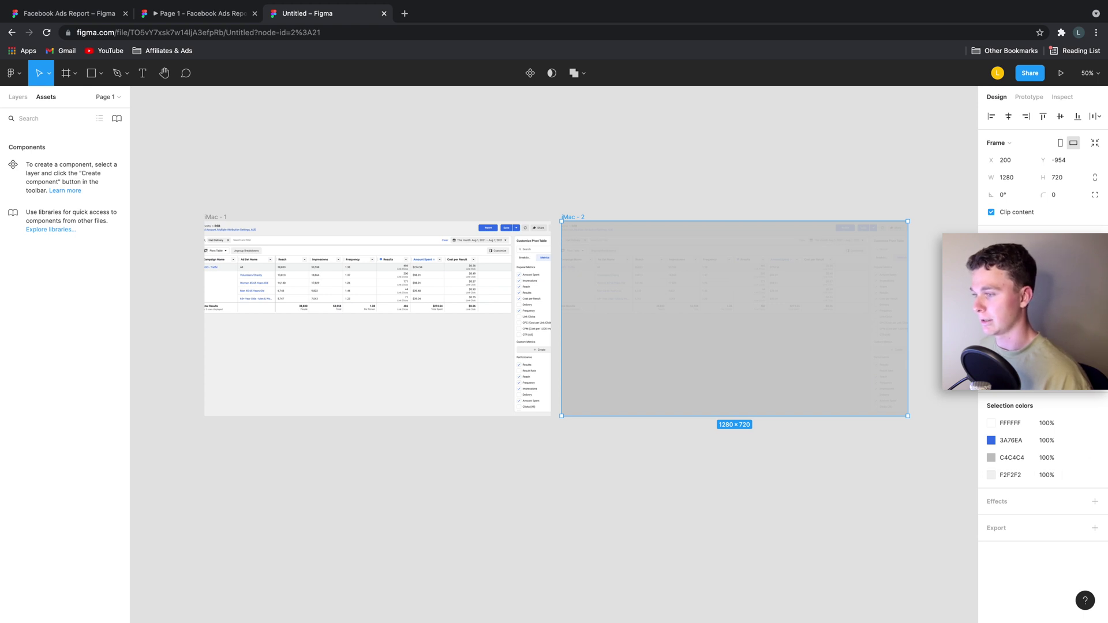
{"action": "double_click", "coordinate": [858, 349]}
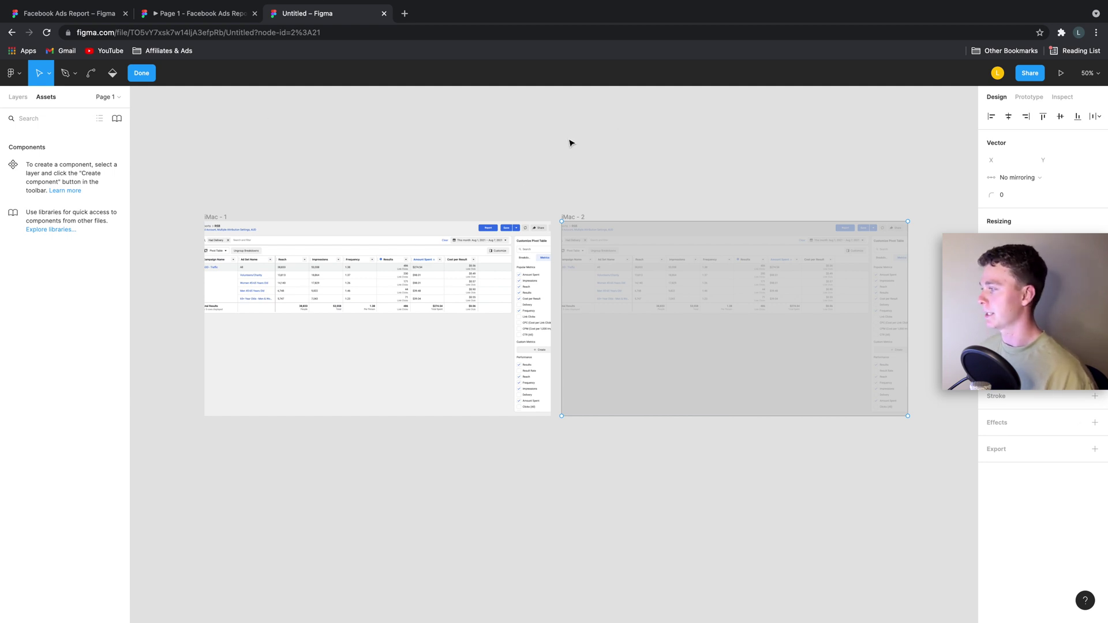
- Leave point editing and draw a tall 370×508 popup rectangle centred in iMac - 2
{"action": "left_click", "coordinate": [48, 78]}
{"action": "left_click", "coordinate": [71, 75]}
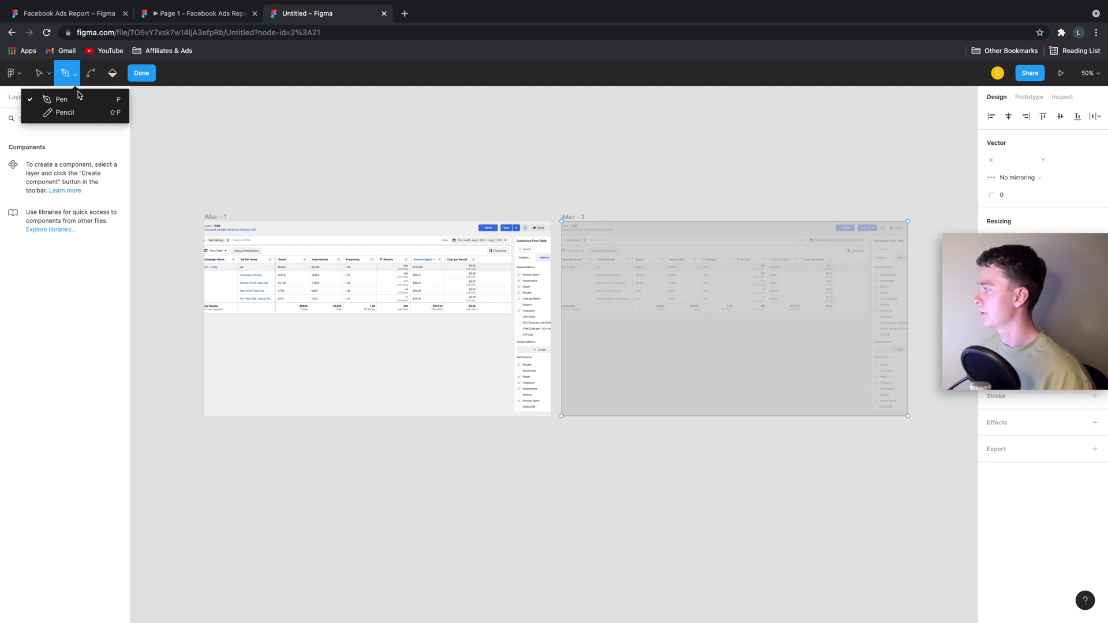
{"action": "left_click", "coordinate": [239, 141]}
{"action": "left_click", "coordinate": [141, 73]}
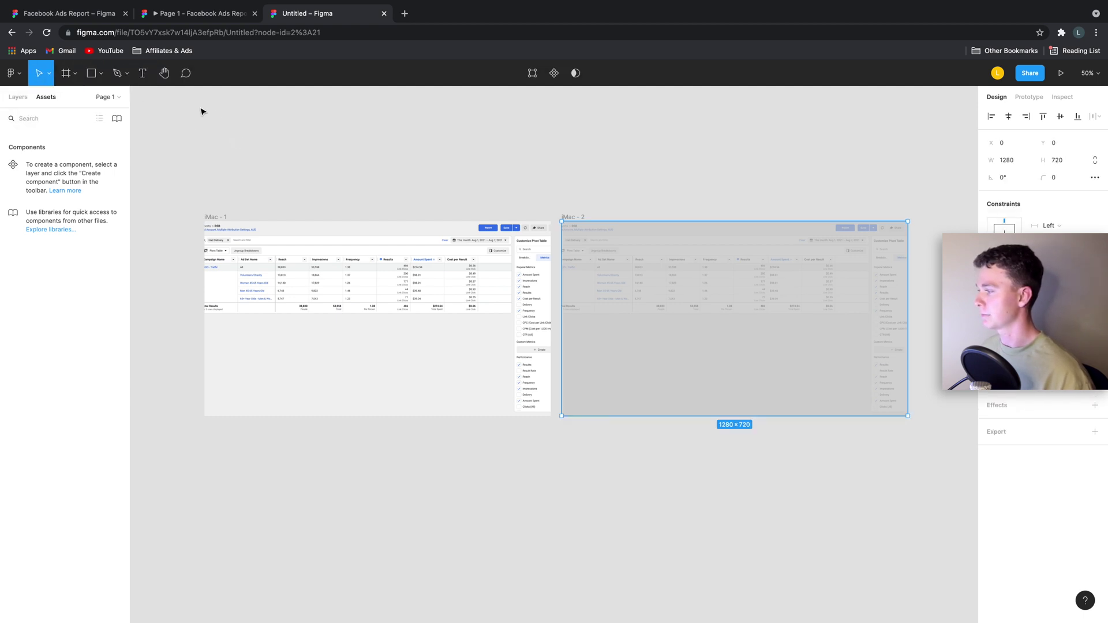
{"action": "left_click", "coordinate": [96, 83]}
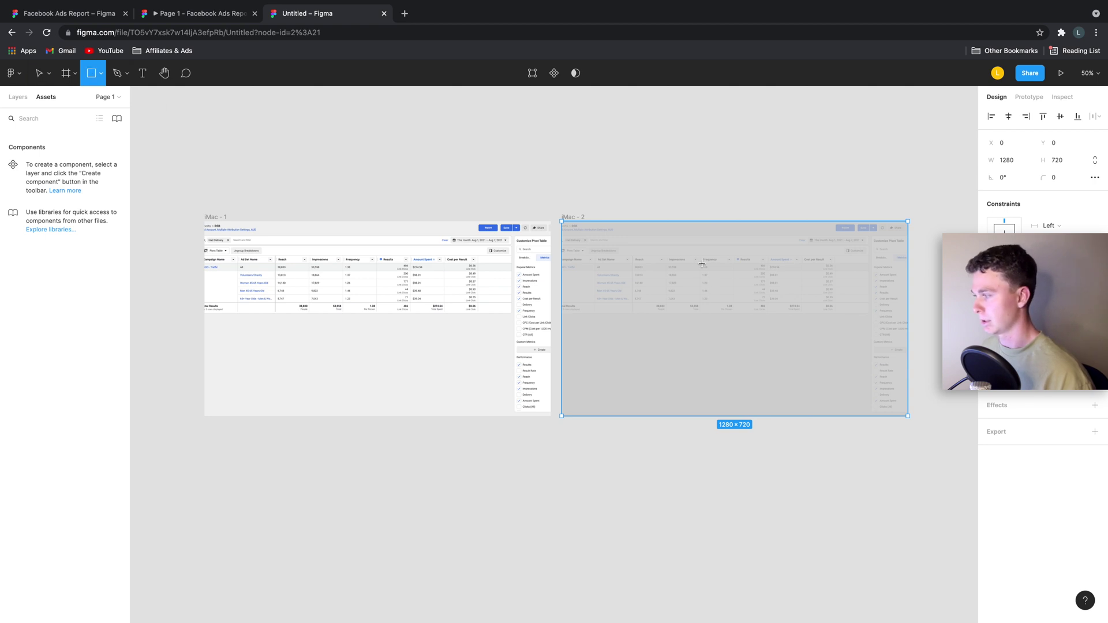
{"action": "mouse_move", "coordinate": [700, 252]}
{"action": "left_mouse_down"}
{"action": "mouse_move", "coordinate": [773, 338]}
{"action": "mouse_move", "coordinate": [765, 378]}
{"action": "mouse_move", "coordinate": [803, 392]}
{"action": "left_mouse_up"}
{"action": "left_click_drag", "start_coordinate": [774, 321], "coordinate": [750, 309]}
- Check the PDF report prototype preview in the reference file, then return to Untitled
{"action": "left_click", "coordinate": [61, 13]}
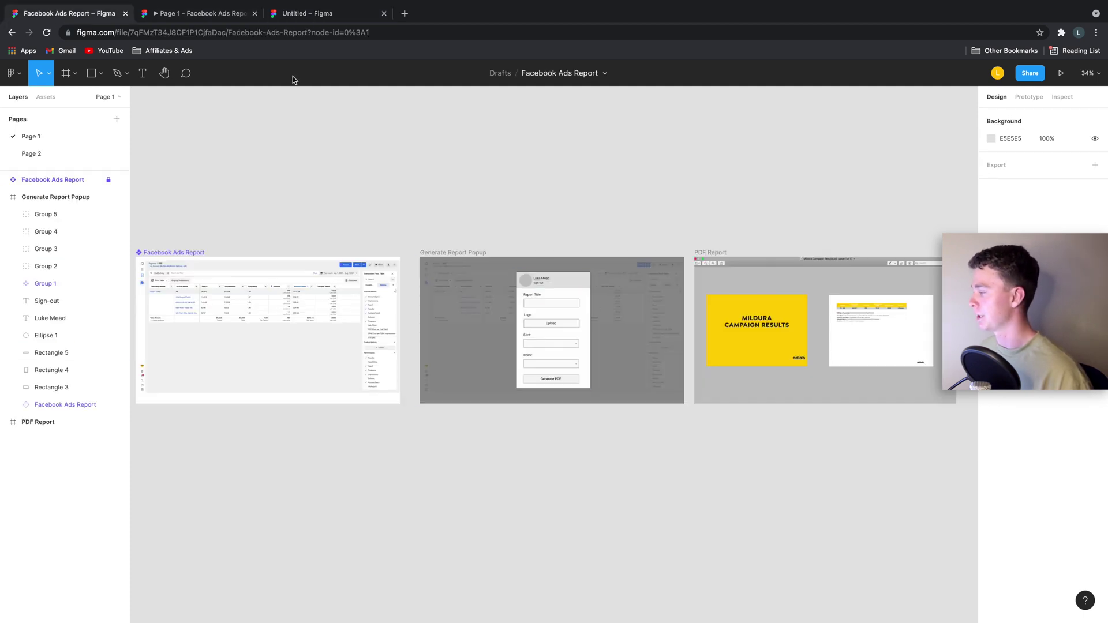
{"action": "left_click", "coordinate": [218, 11]}
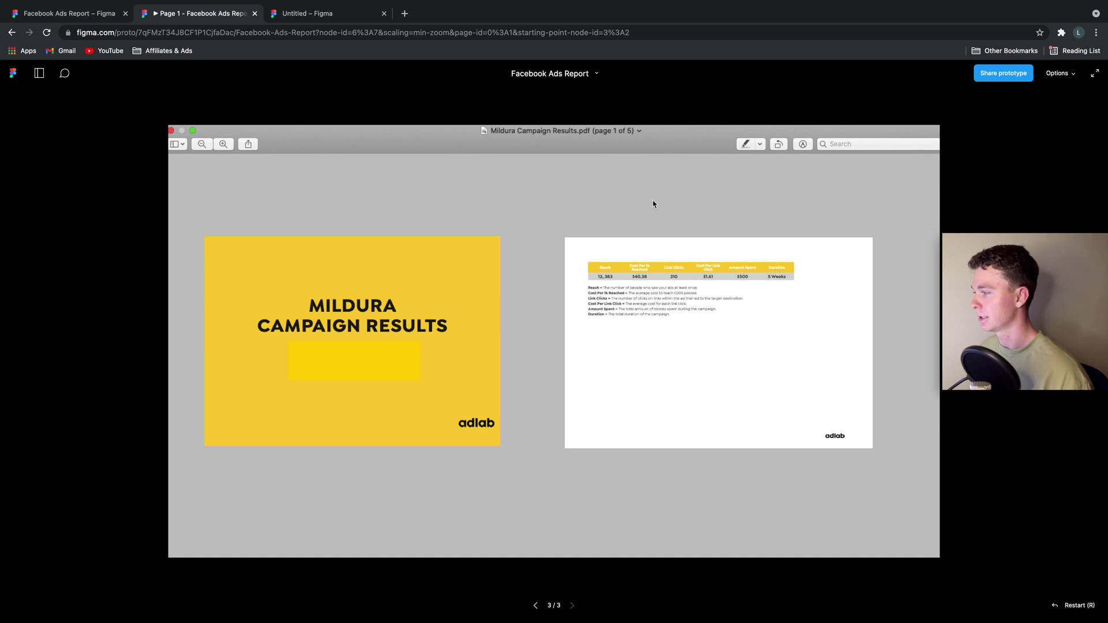
{"action": "left_click", "coordinate": [349, 16]}
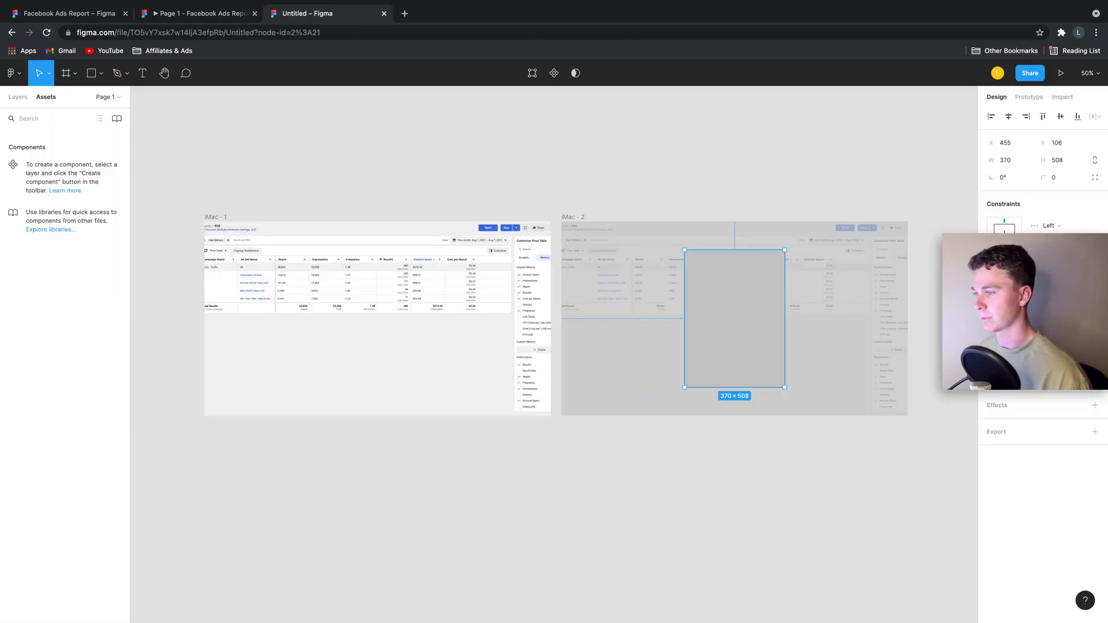
- Fill the tall popup rectangle with white FFFFFF and zoom the canvas to 100%
{"action": "left_click", "coordinate": [996, 339]}
{"action": "left_click_drag", "start_coordinate": [848, 376], "coordinate": [850, 372]}
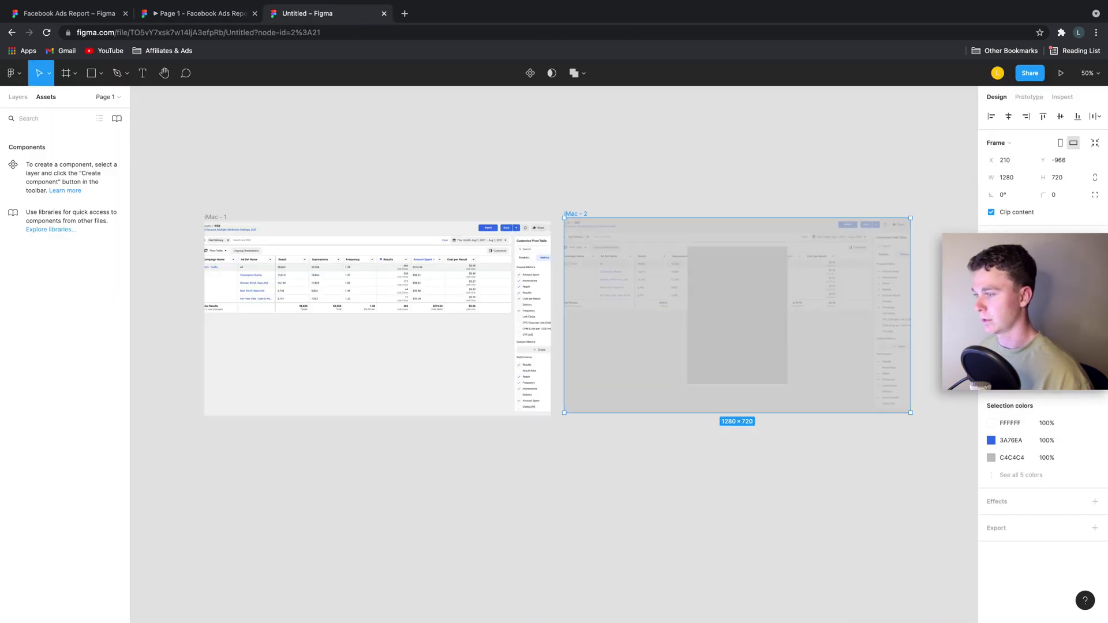
{"action": "left_click", "coordinate": [996, 340]}
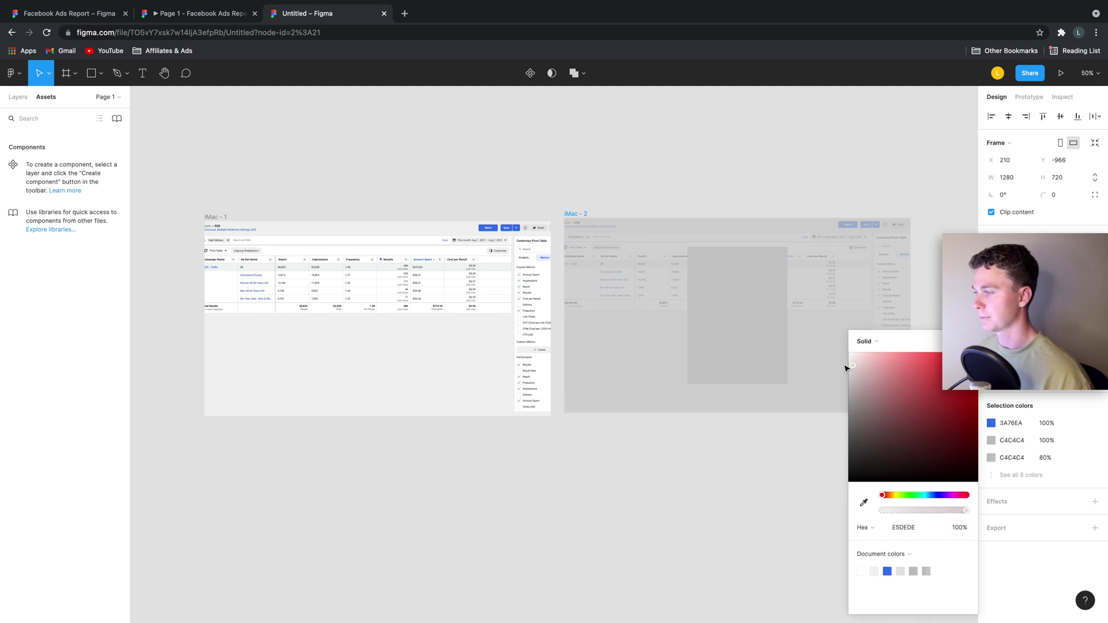
{"action": "left_click", "coordinate": [788, 330]}
{"action": "left_click", "coordinate": [997, 340]}
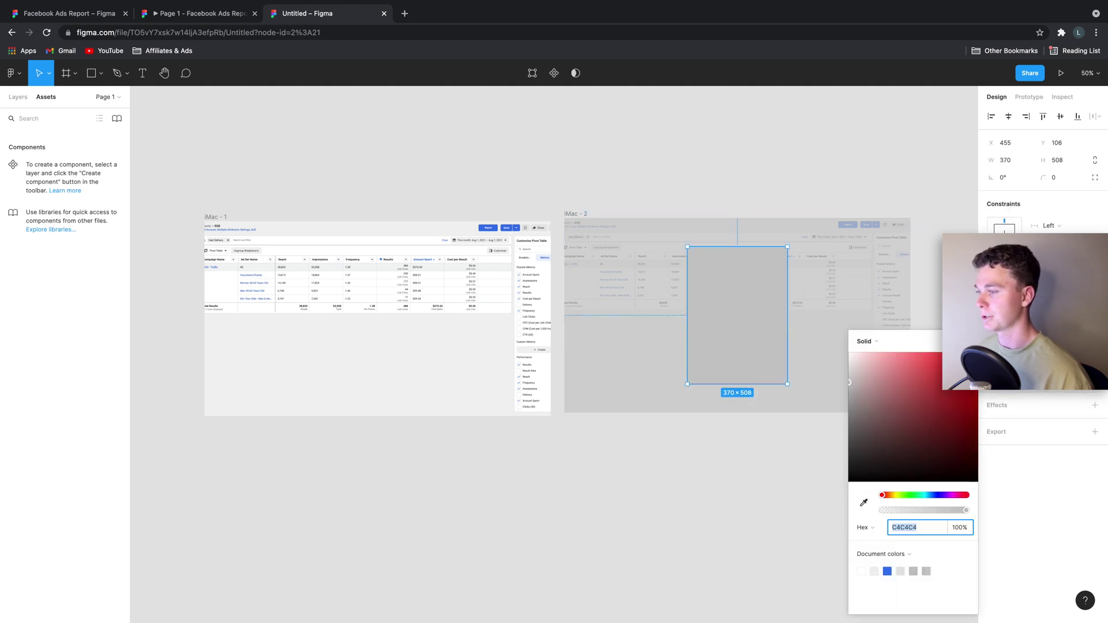
{"action": "type", "text": "ffffff"}
{"action": "key", "text": "Return"}
{"action": "left_click", "coordinate": [760, 191]}
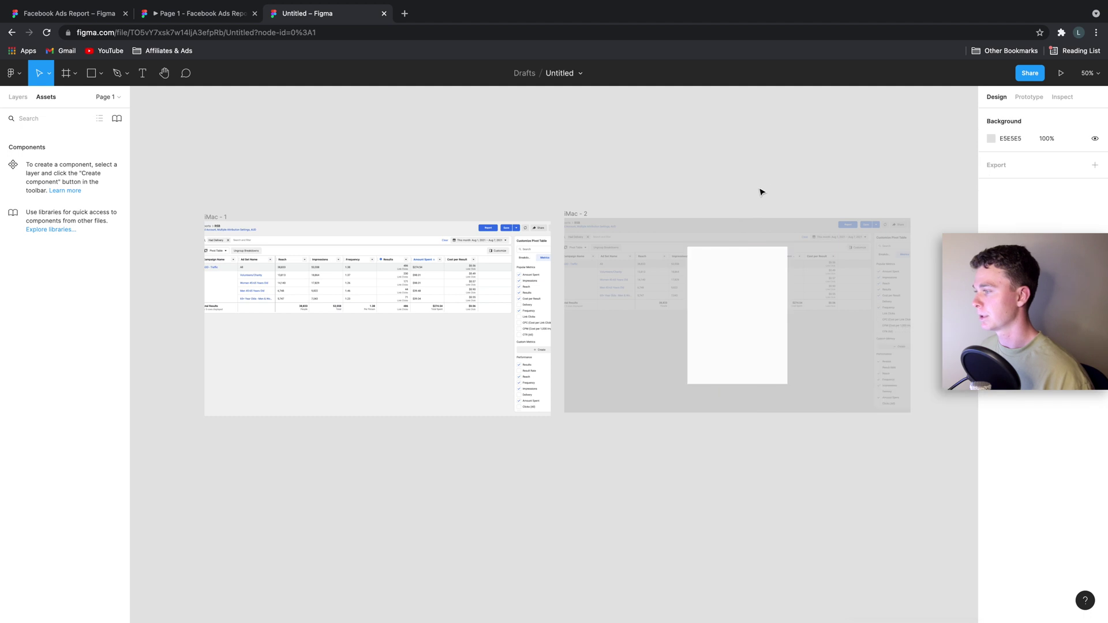
{"action": "key", "text": "shift+0"}
{"action": "scroll", "coordinate": [645, 194], "scroll_direction": "right", "scroll_amount": 4}
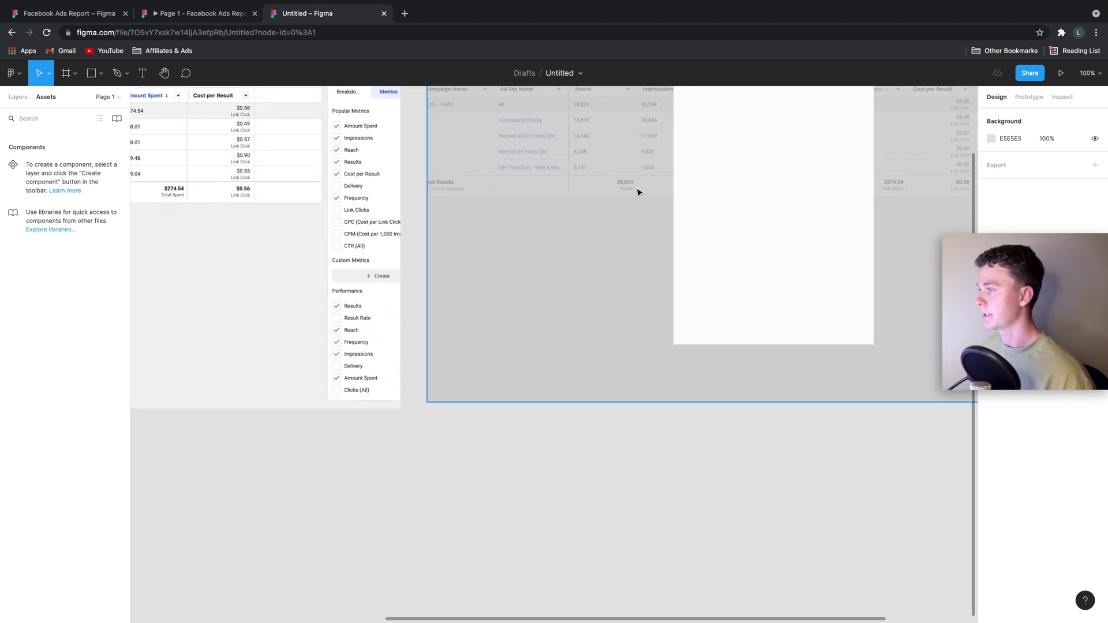
{"action": "scroll", "coordinate": [636, 191], "scroll_direction": "right", "scroll_amount": 6}
- Draw a 370×76 grey header band across the popup's top, then view the reference PDF preview
{"action": "key", "text": "r"}
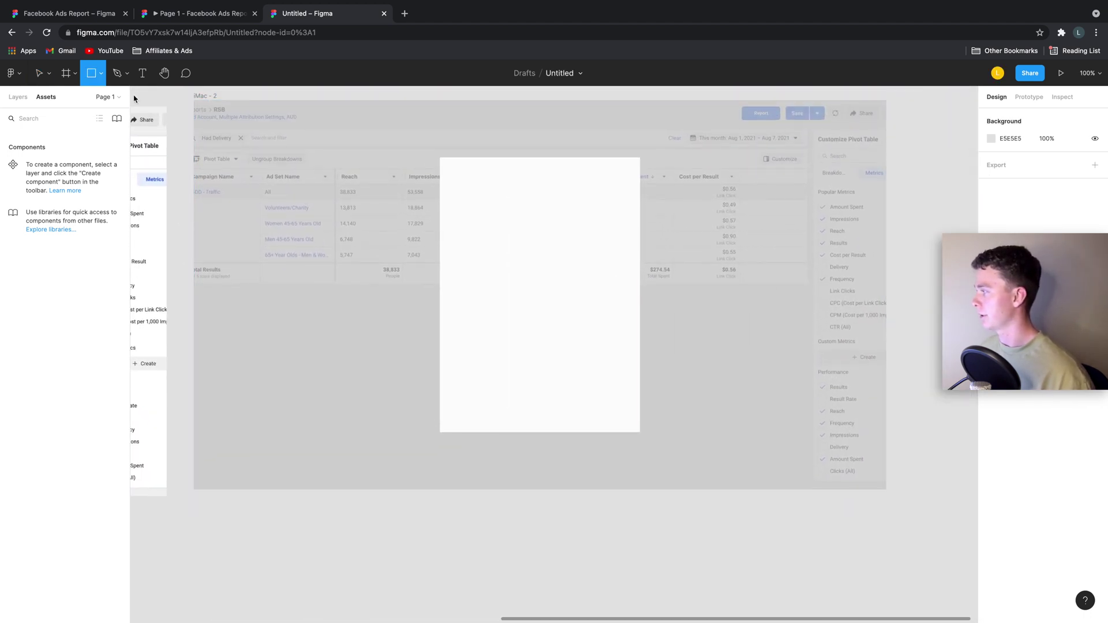
{"action": "mouse_move", "coordinate": [440, 157]}
{"action": "left_mouse_down"}
{"action": "mouse_move", "coordinate": [503, 191]}
{"action": "mouse_move", "coordinate": [640, 198]}
{"action": "left_mouse_up"}
{"action": "left_click", "coordinate": [70, 13]}
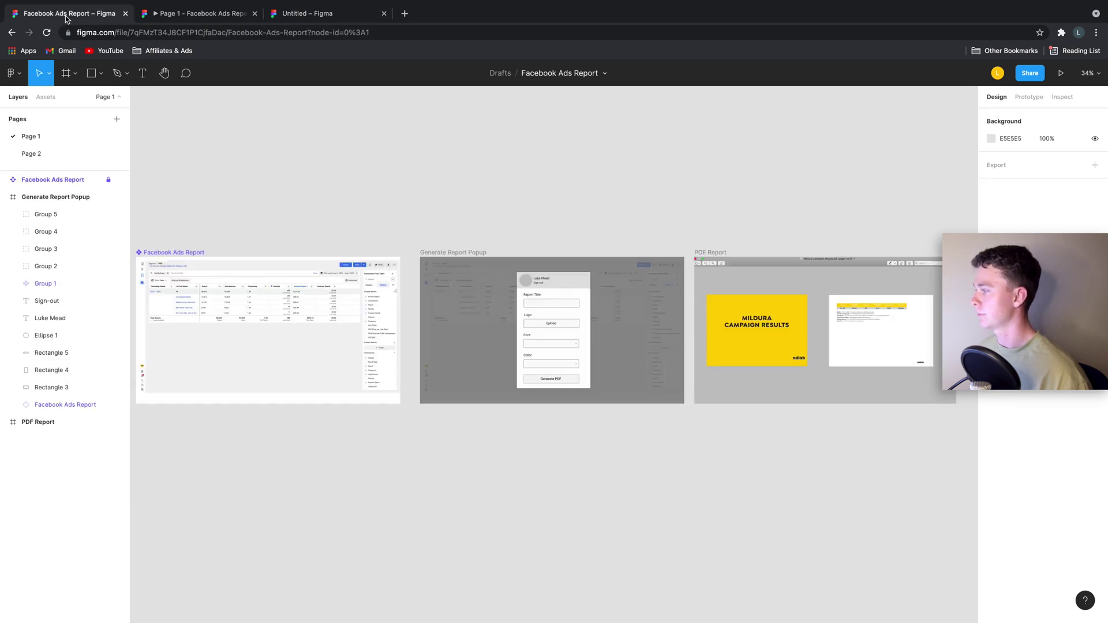
{"action": "left_click", "coordinate": [225, 18]}
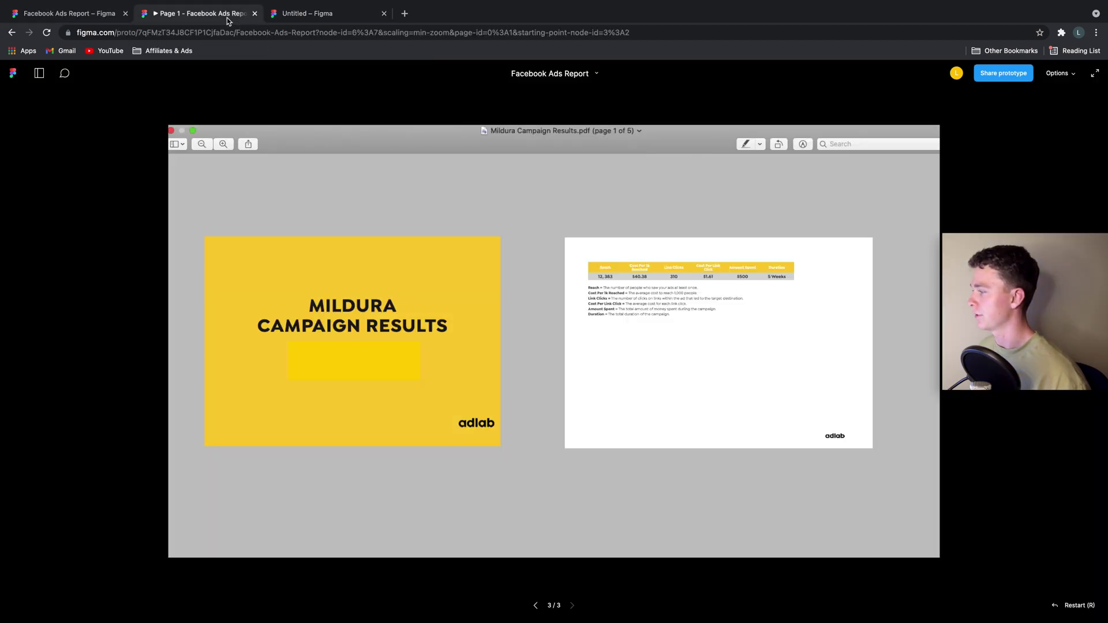
- Draw a small 47×47 circle on the popup's grey header band in the Untitled file
{"action": "left_click", "coordinate": [316, 13]}
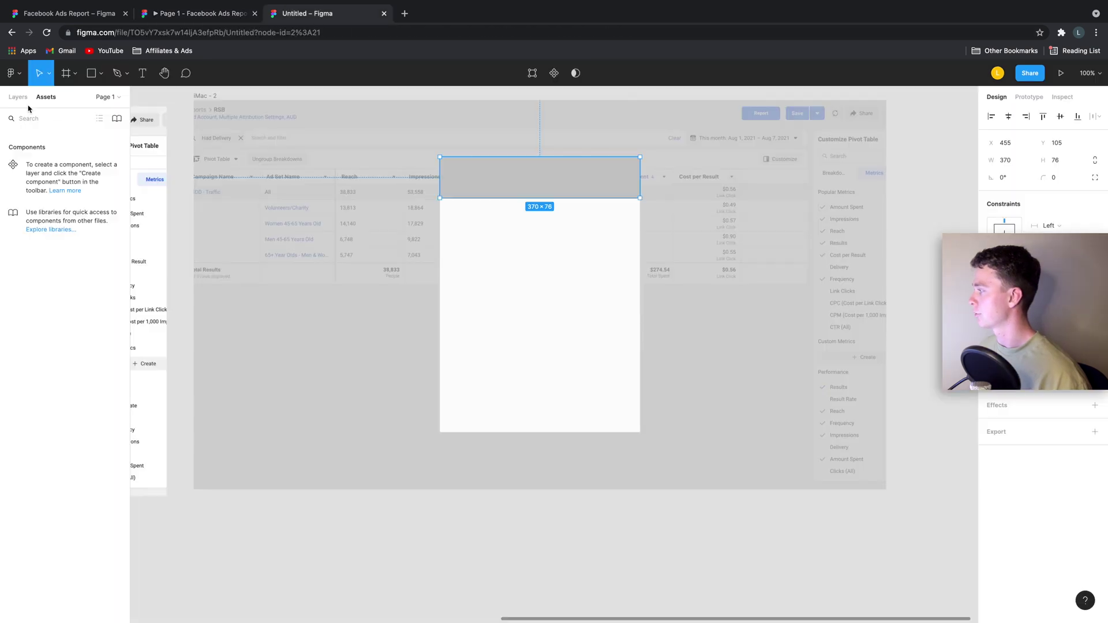
{"action": "left_click", "coordinate": [100, 73]}
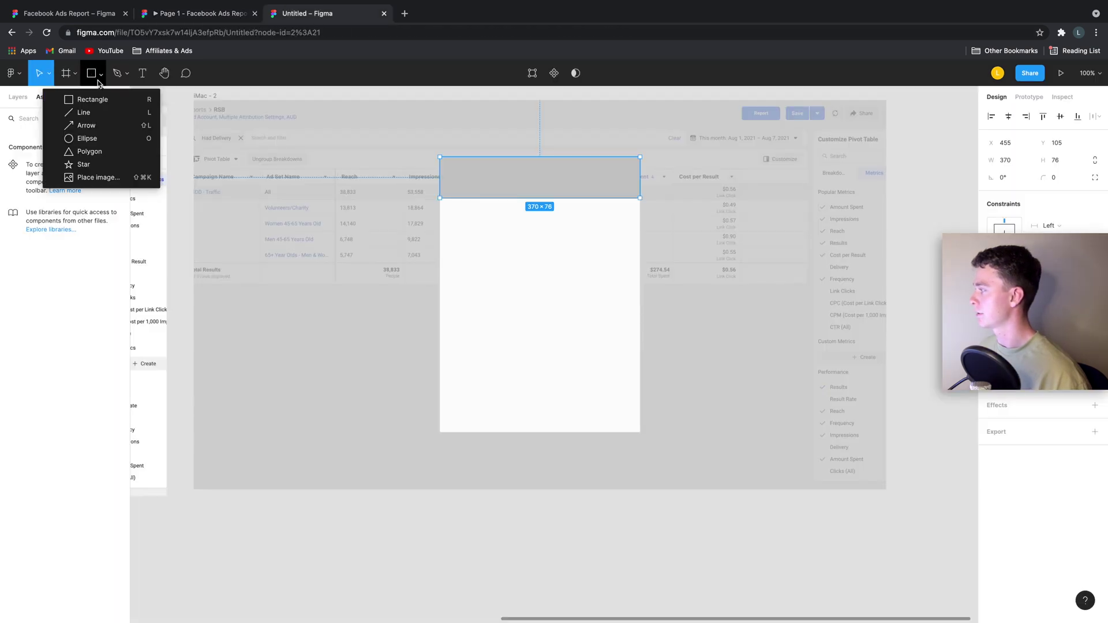
{"action": "left_click", "coordinate": [95, 142]}
{"action": "left_click_drag", "start_coordinate": [448, 165], "coordinate": [473, 191]}
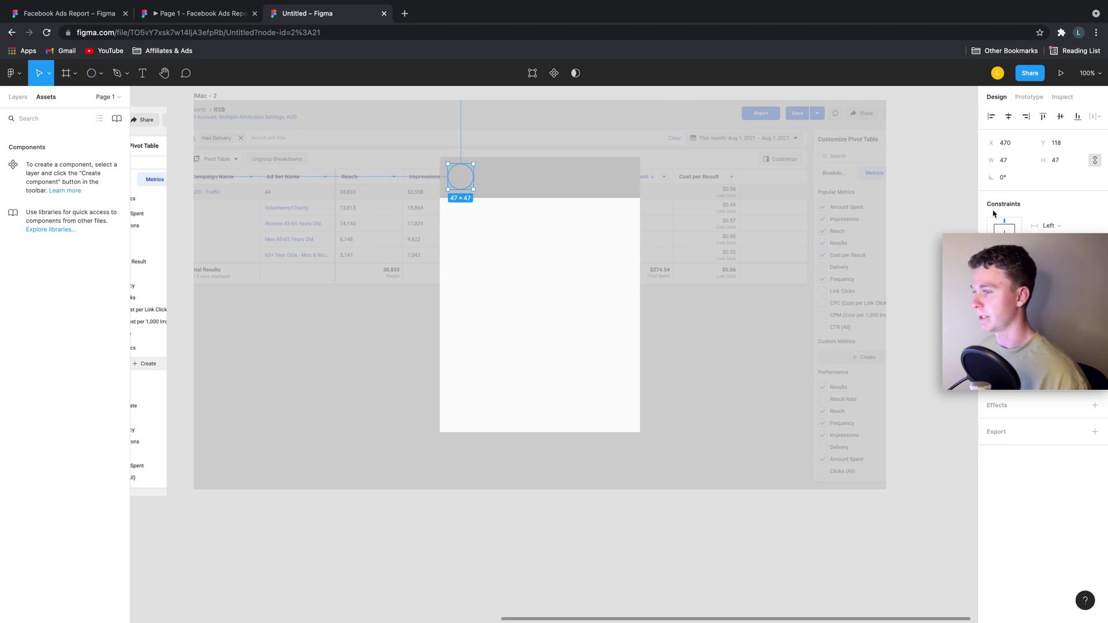
- Fill the header circle near-white EDECEC and deselect it
{"action": "left_click", "coordinate": [995, 338]}
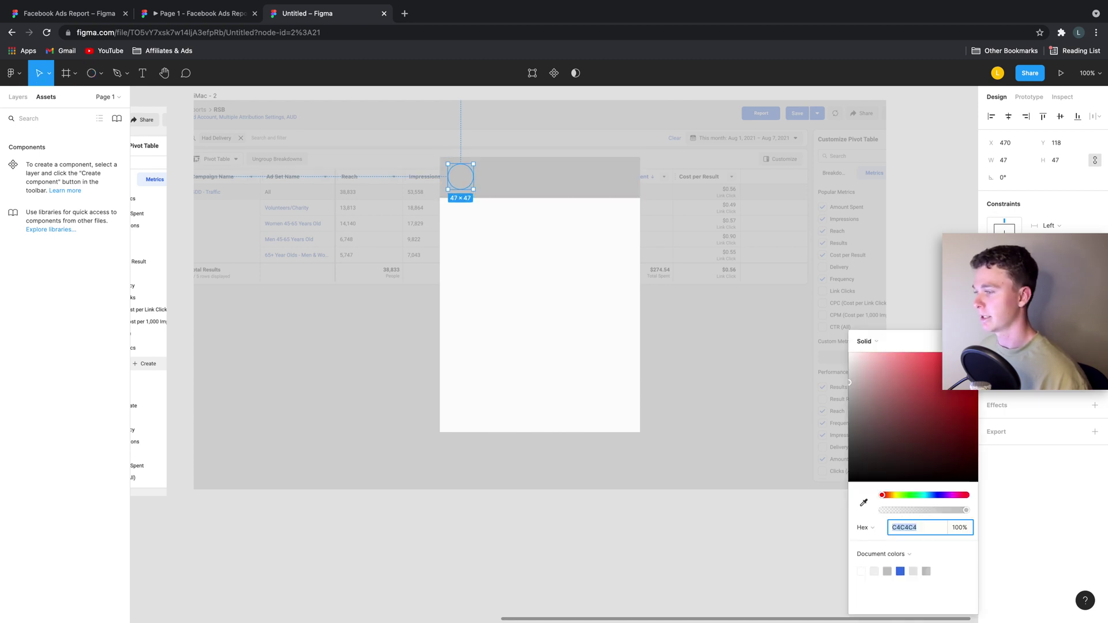
{"action": "left_click", "coordinate": [847, 372]}
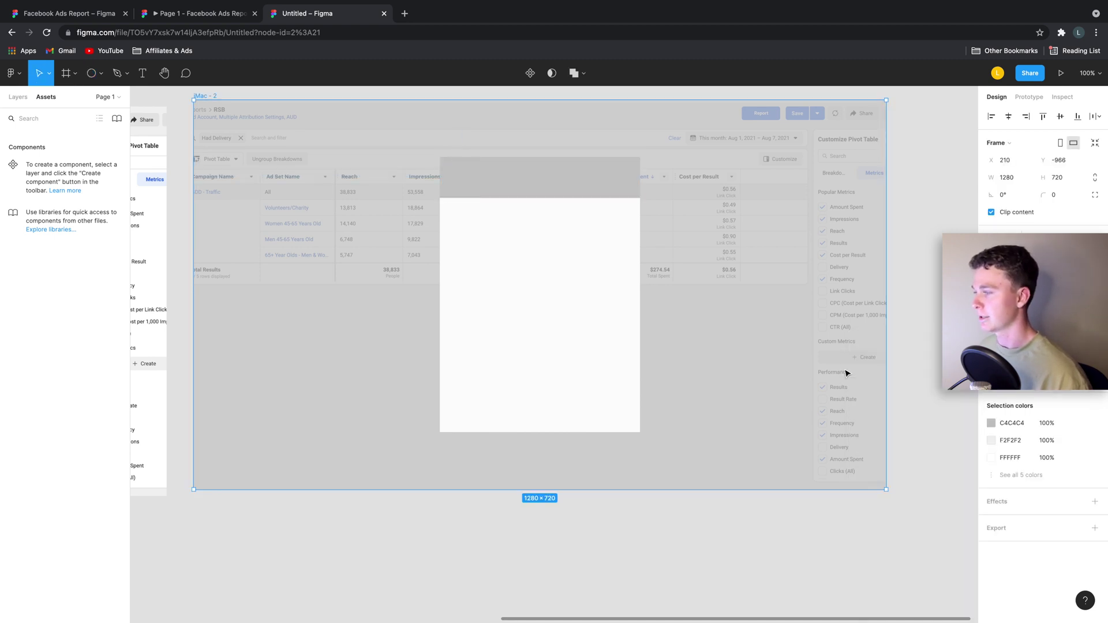
{"action": "left_click", "coordinate": [470, 179]}
{"action": "left_click", "coordinate": [996, 338]}
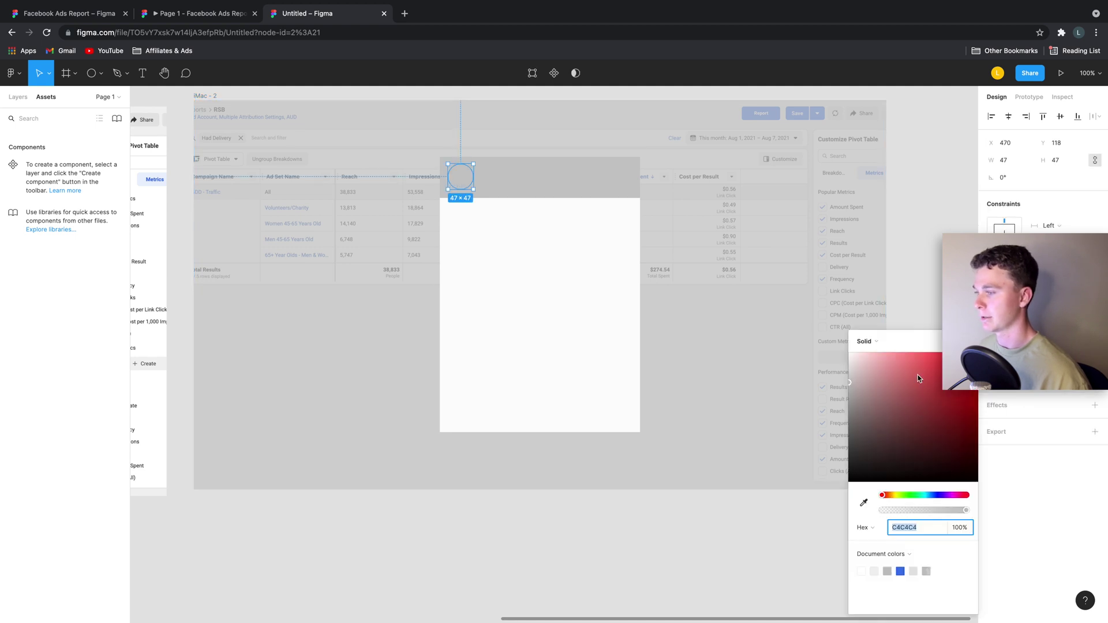
{"action": "left_click", "coordinate": [850, 362]}
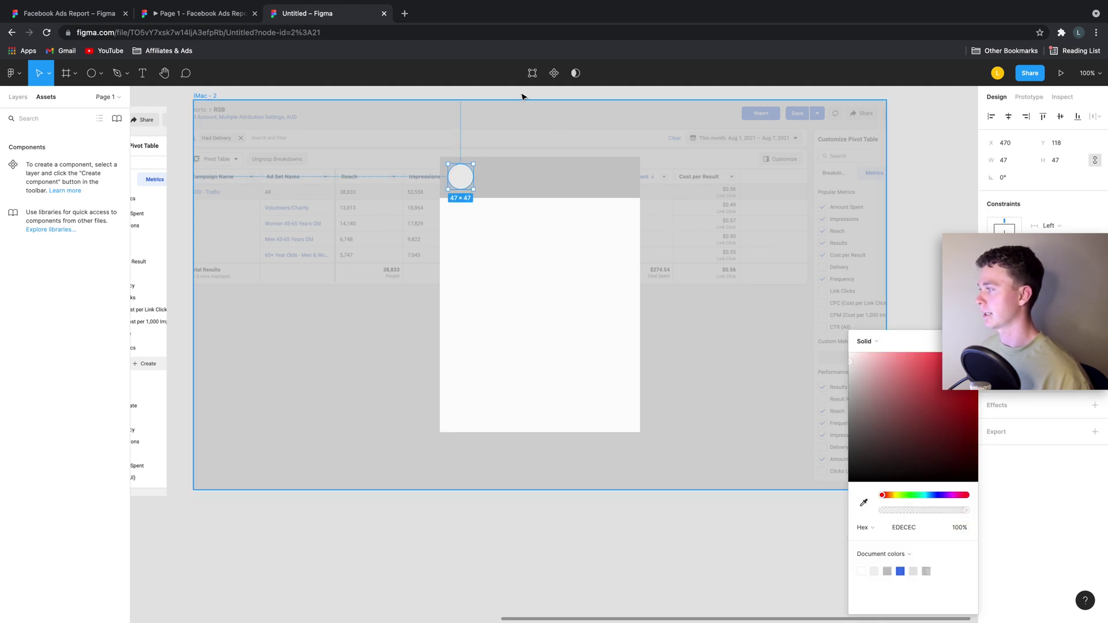
{"action": "left_click", "coordinate": [441, 96]}
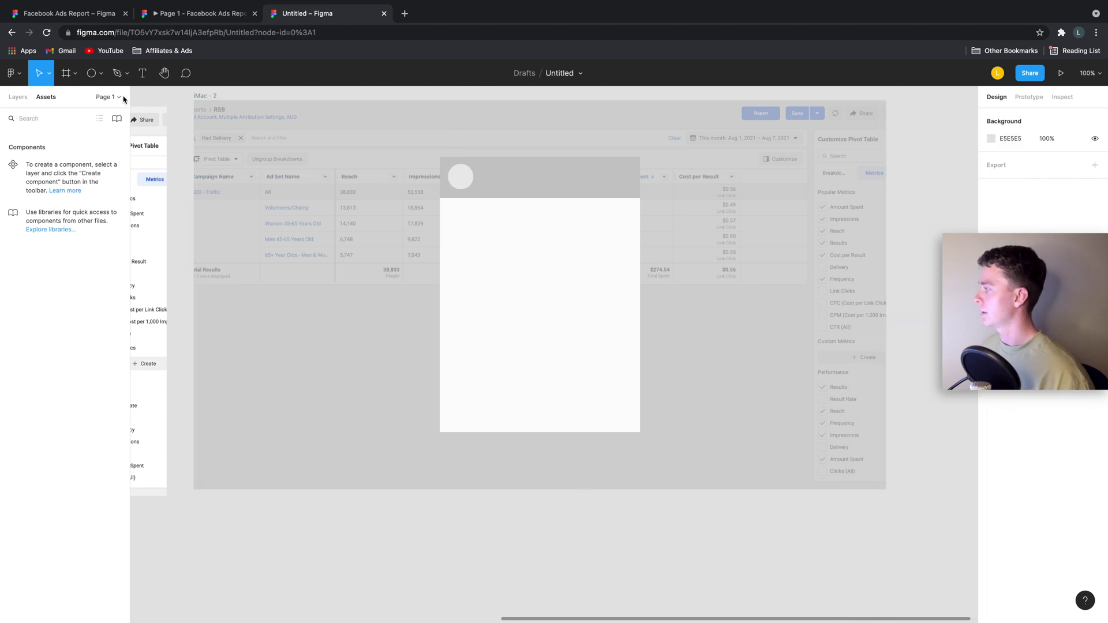
- Add a left-aligned name text box beside the header circle
{"action": "left_click", "coordinate": [142, 73]}
{"action": "left_click_drag", "start_coordinate": [479, 164], "coordinate": [520, 176]}
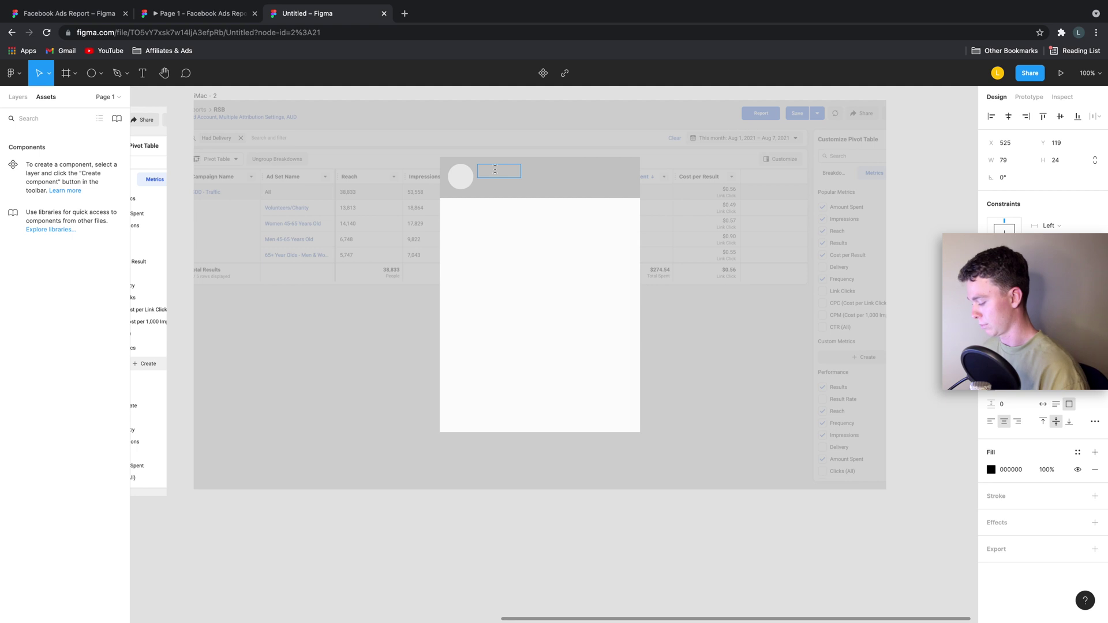
{"action": "type", "text": "Luke Mosse"}
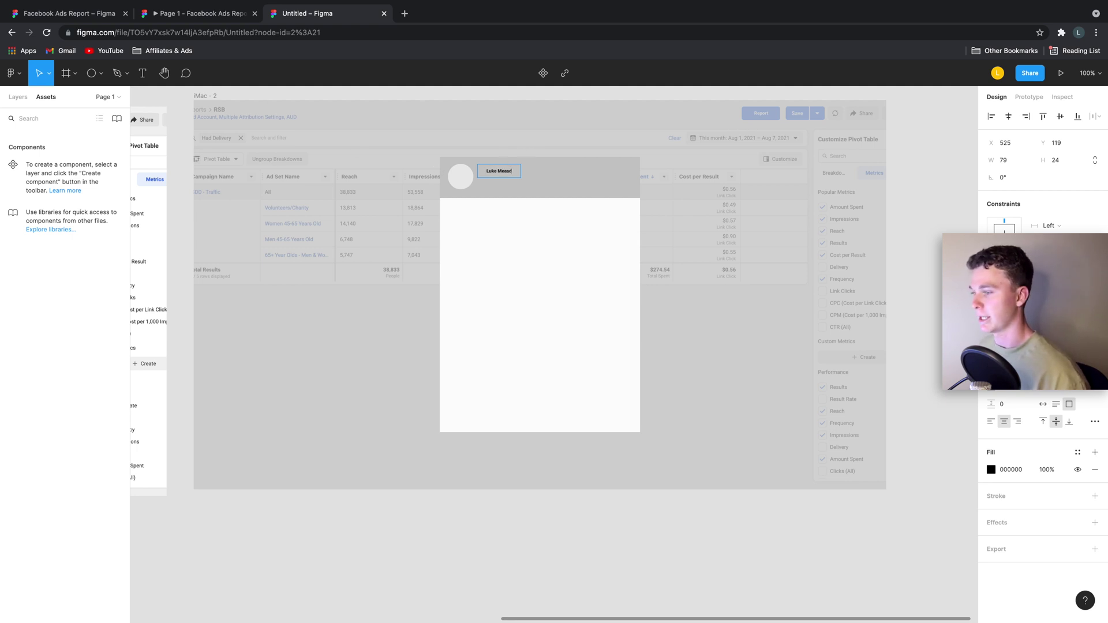
{"action": "left_click", "coordinate": [991, 421]}
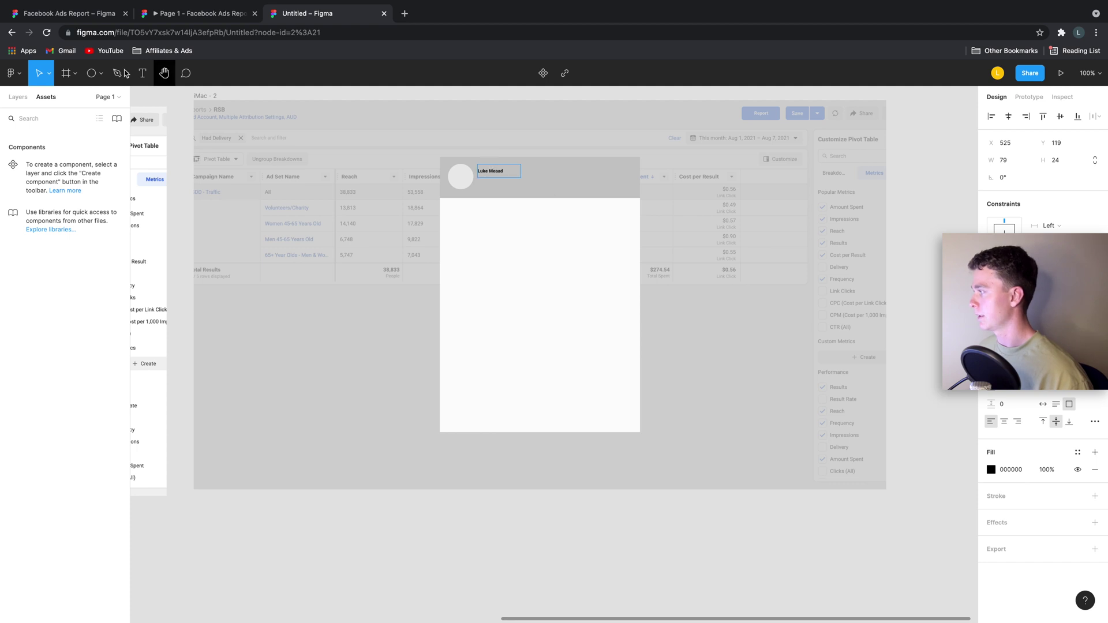
{"action": "key", "text": "Escape"}
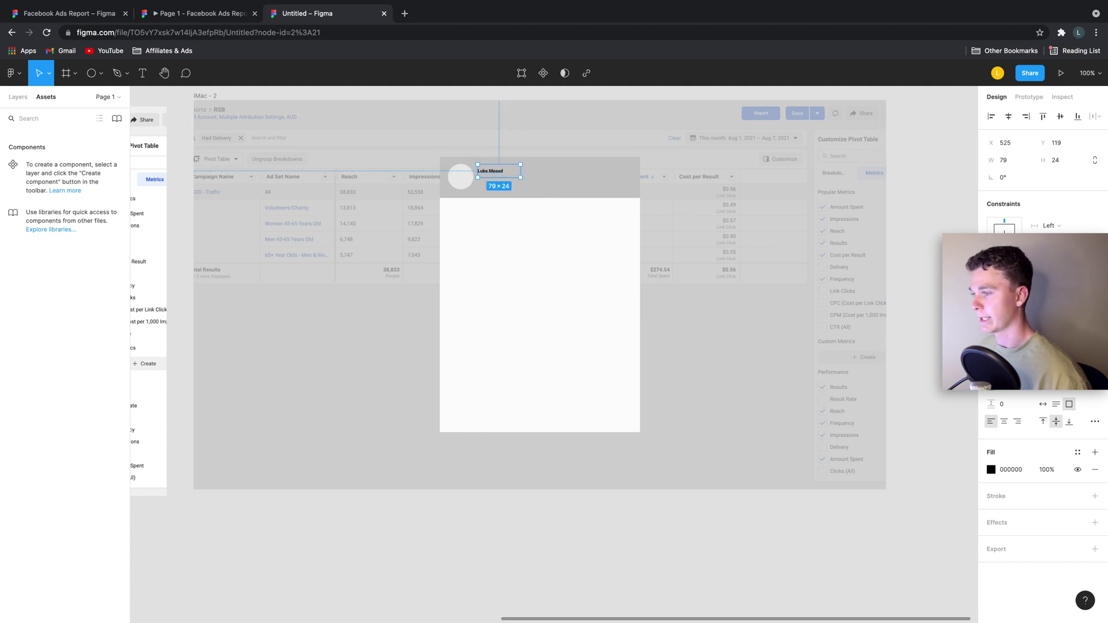
- Enlarge the name label's font size and correct its spelling
{"action": "left_click", "coordinate": [1078, 357]}
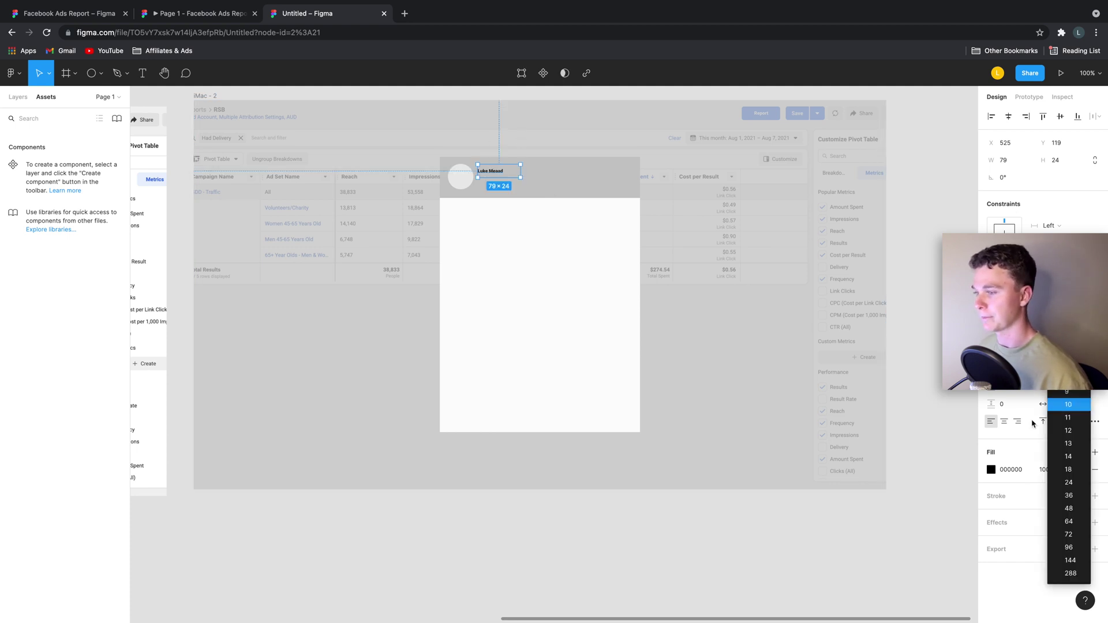
{"action": "left_click", "coordinate": [1069, 421]}
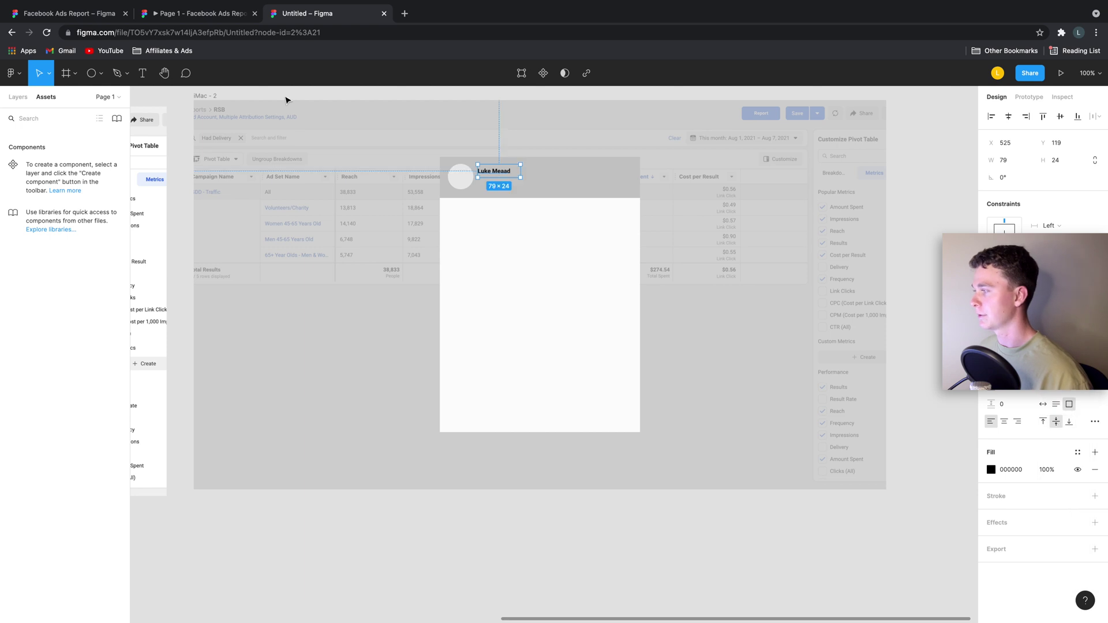
{"action": "double_click", "coordinate": [506, 174]}
{"action": "left_click", "coordinate": [507, 171]}
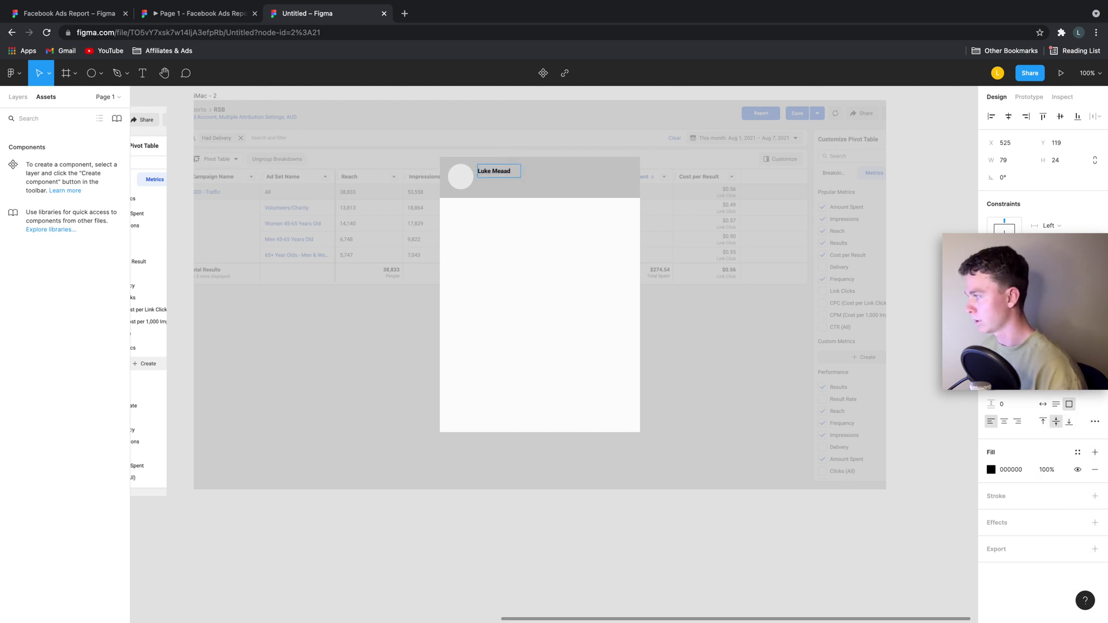
{"action": "key", "text": "Escape"}
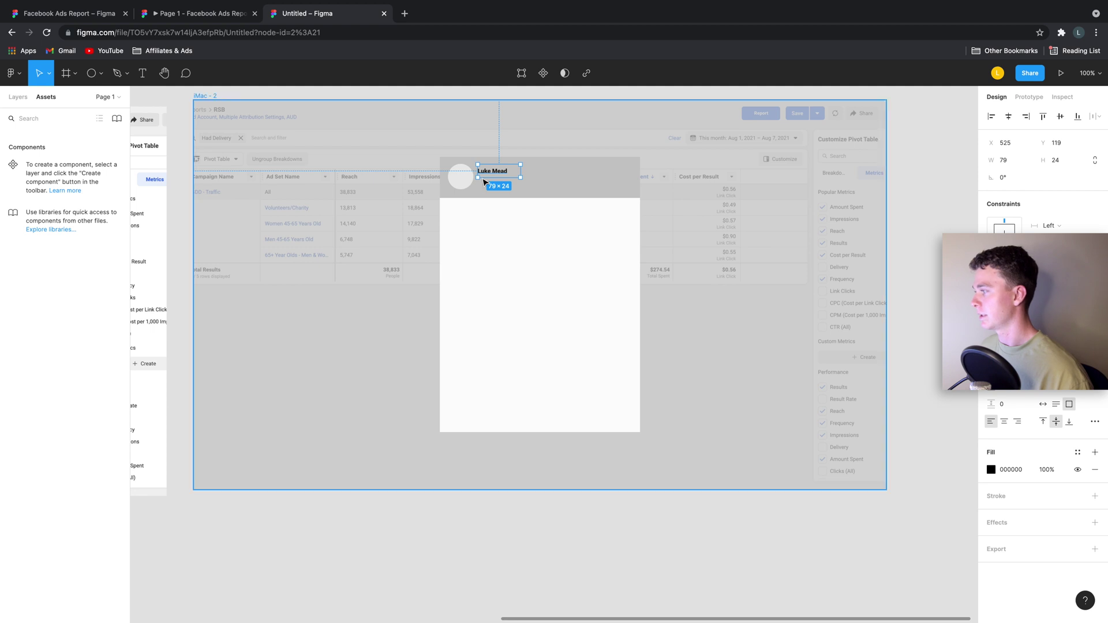
- Nudge the popup, duplicate the name label below it, then view the Facebook Ads Report file
{"action": "key", "text": "Escape"}
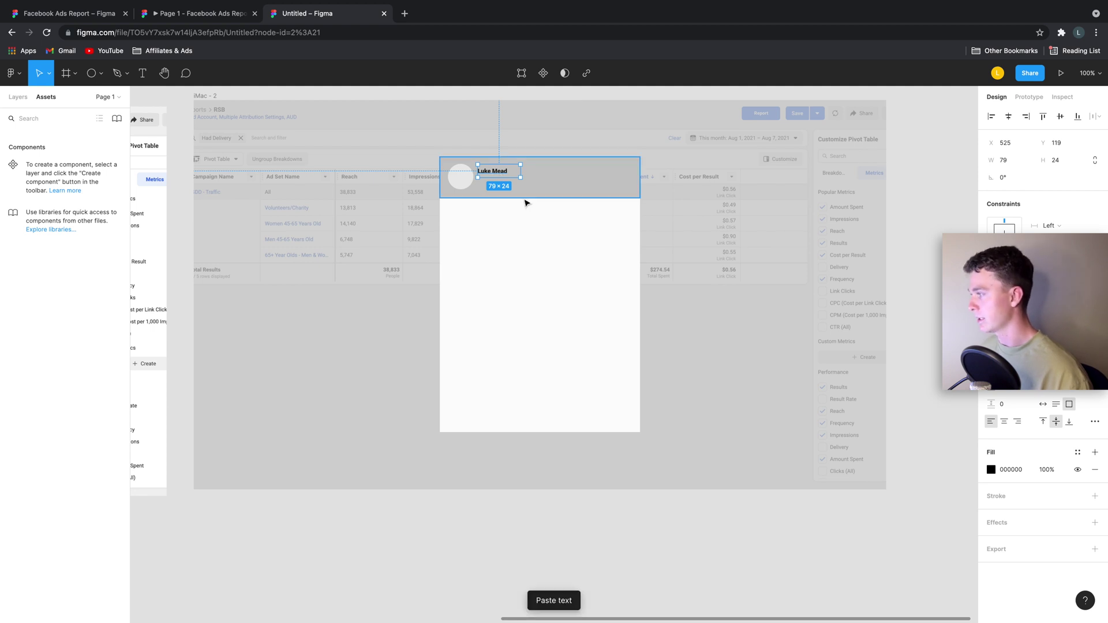
{"action": "key", "text": "Escape"}
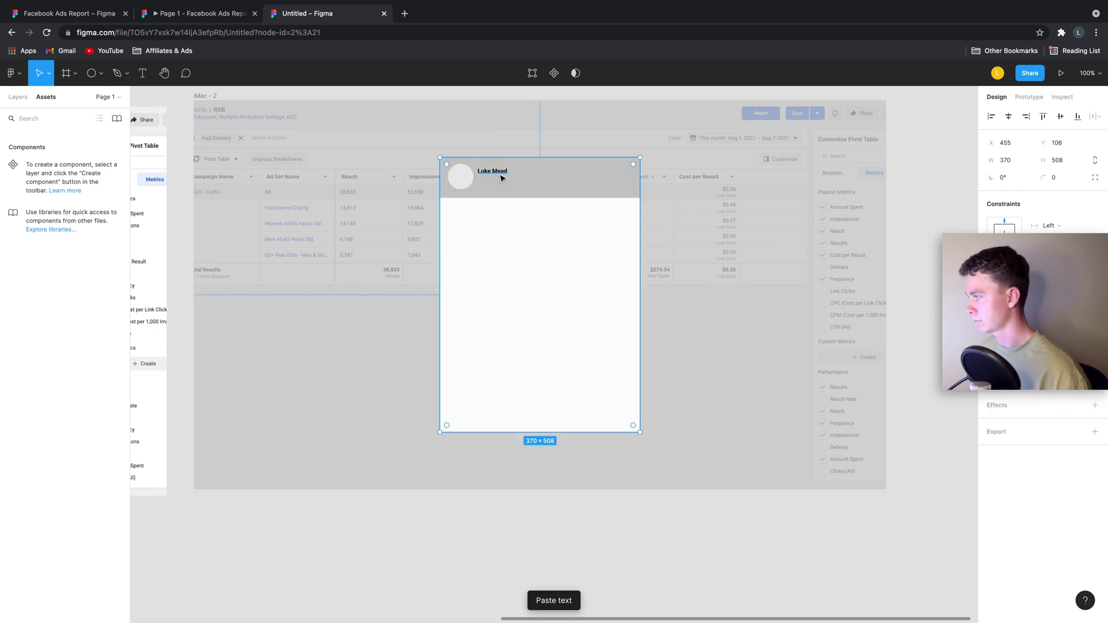
{"action": "left_click_drag", "start_coordinate": [500, 178], "coordinate": [497, 184]}
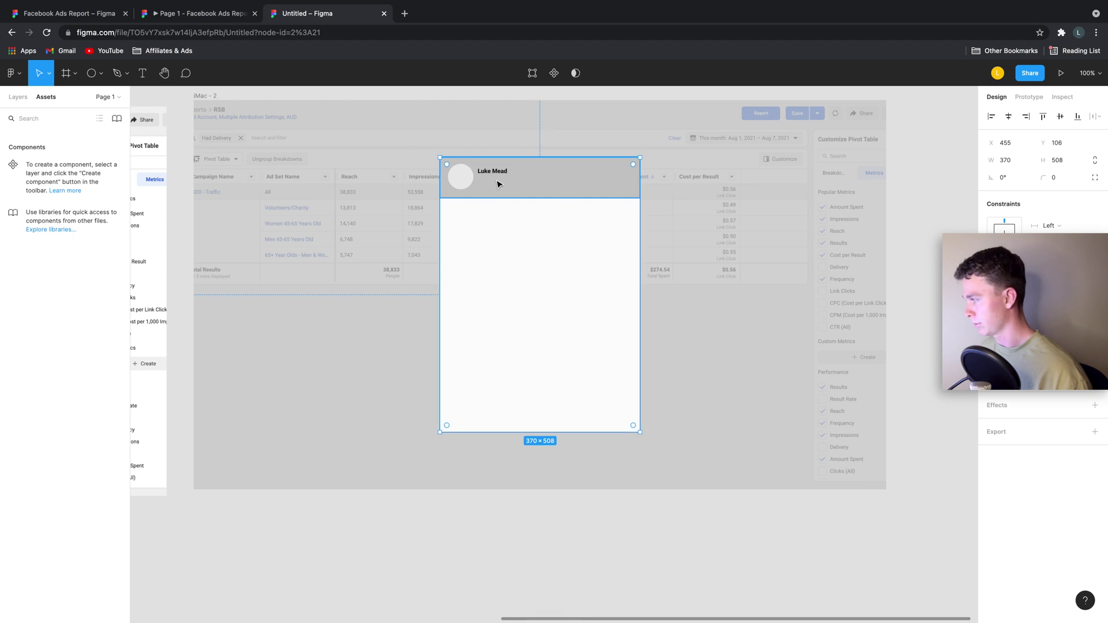
{"action": "double_click", "coordinate": [498, 184]}
{"action": "left_click_drag", "start_coordinate": [503, 174], "coordinate": [502, 188], "text": "alt"}
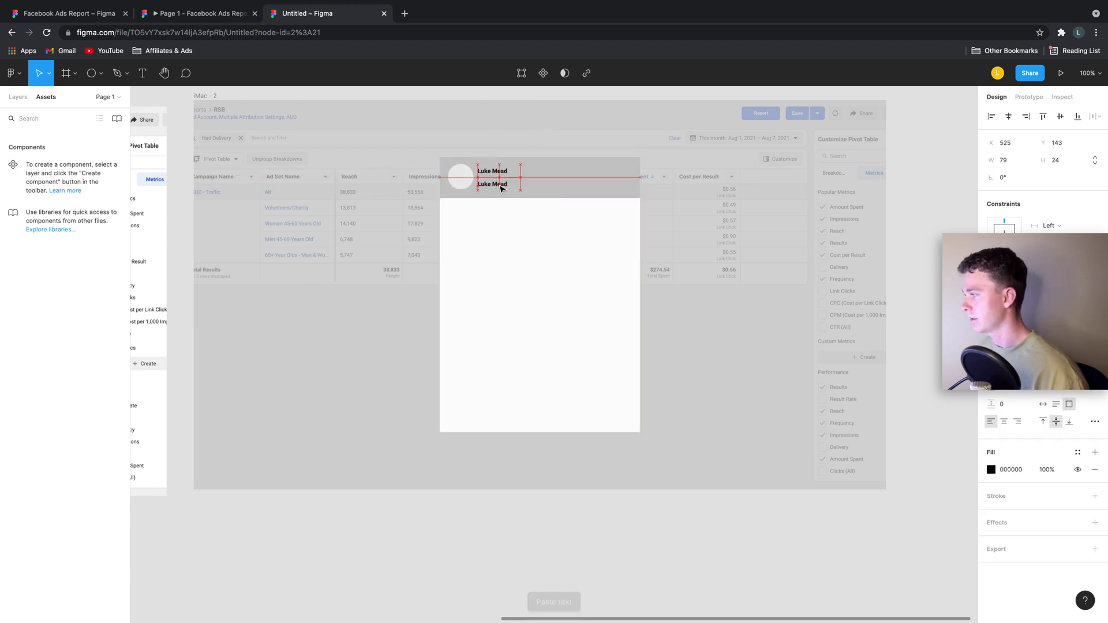
{"action": "double_click", "coordinate": [499, 185]}
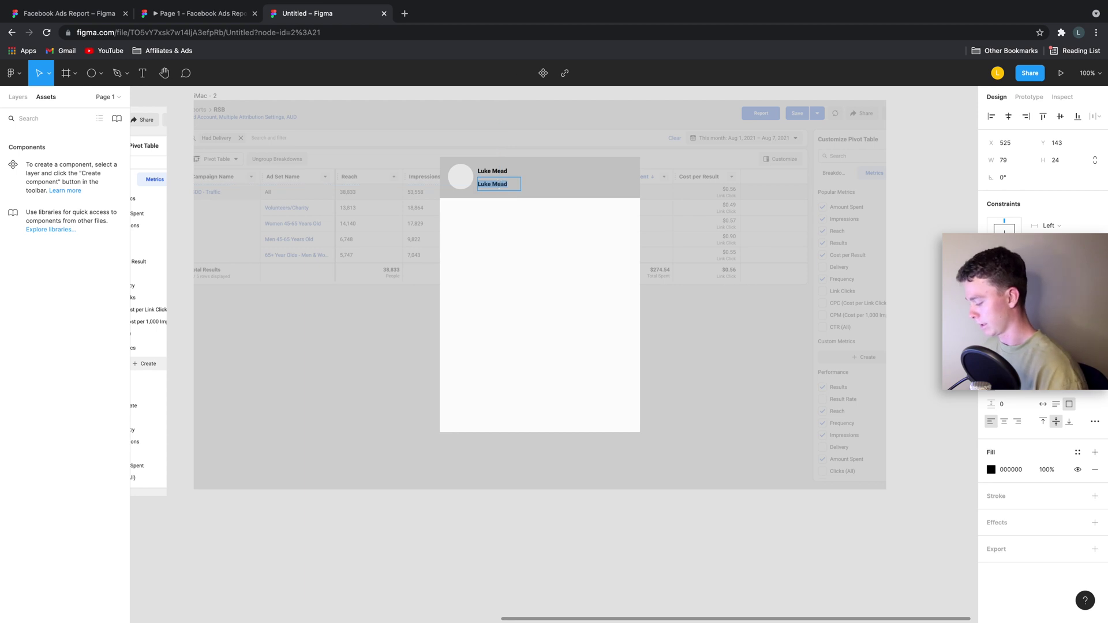
{"action": "type", "text": "My"}
{"action": "left_click", "coordinate": [197, 13]}
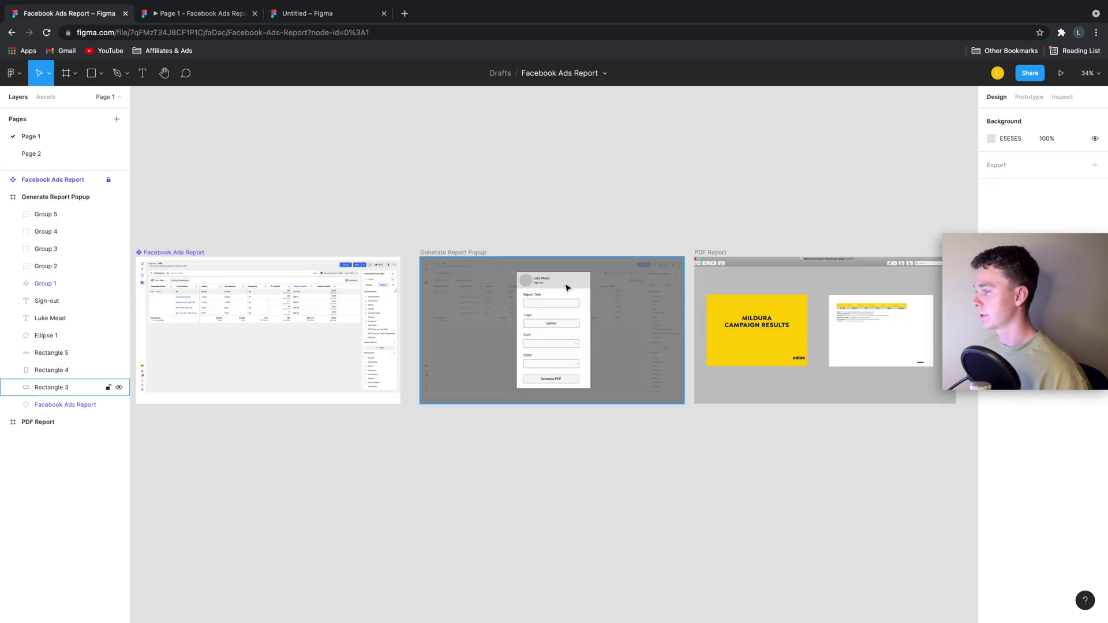
- Give the Sign-out line a lighter weight and dark grey 3C3C3C fill, then view the prototype
{"action": "left_click", "coordinate": [346, 14]}
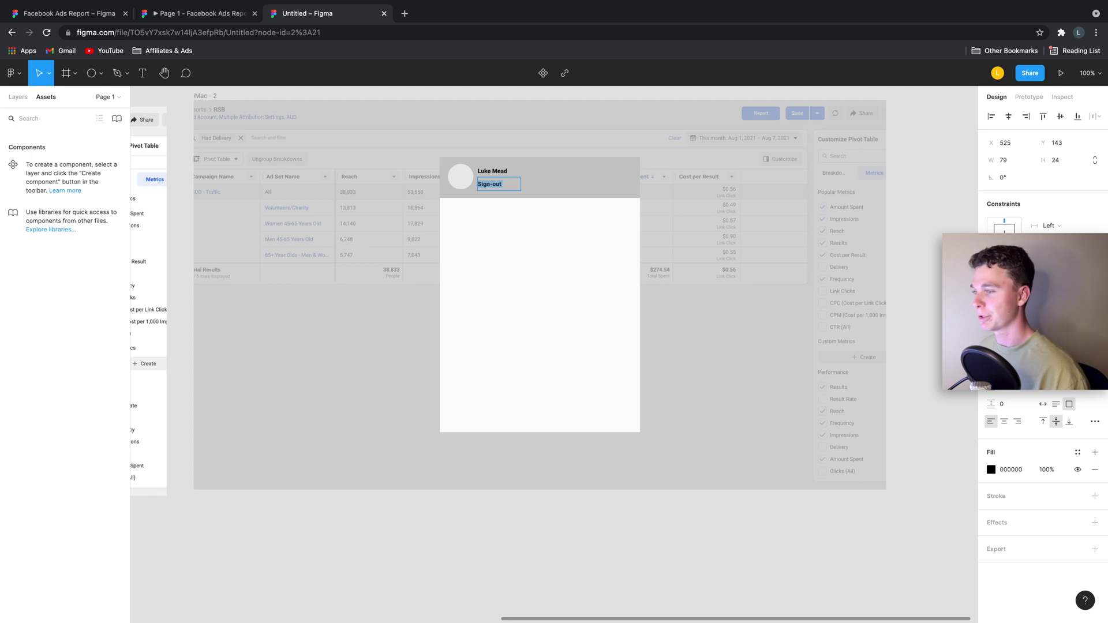
{"action": "left_click", "coordinate": [1008, 355]}
{"action": "left_click", "coordinate": [1014, 416]}
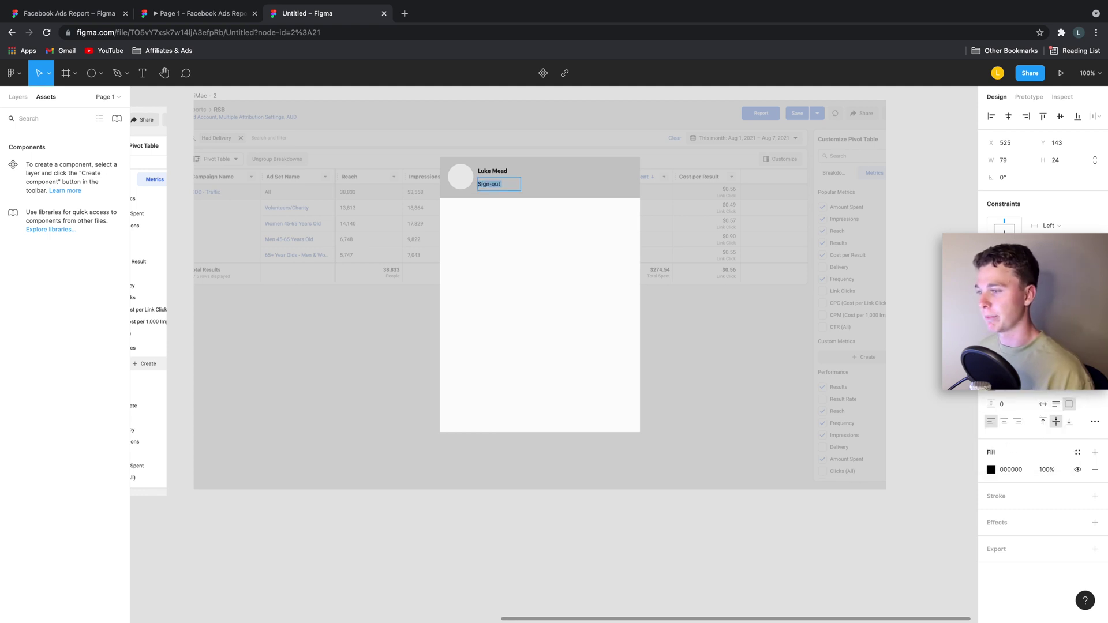
{"action": "left_click", "coordinate": [992, 470]}
{"action": "left_click", "coordinate": [850, 442]}
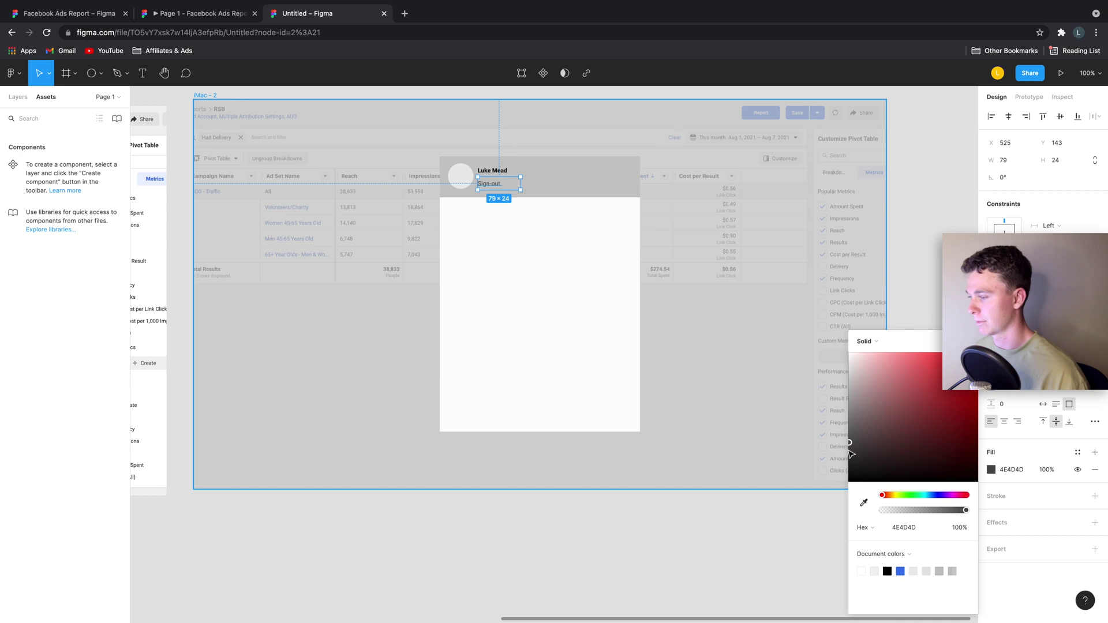
{"action": "left_click", "coordinate": [849, 452]}
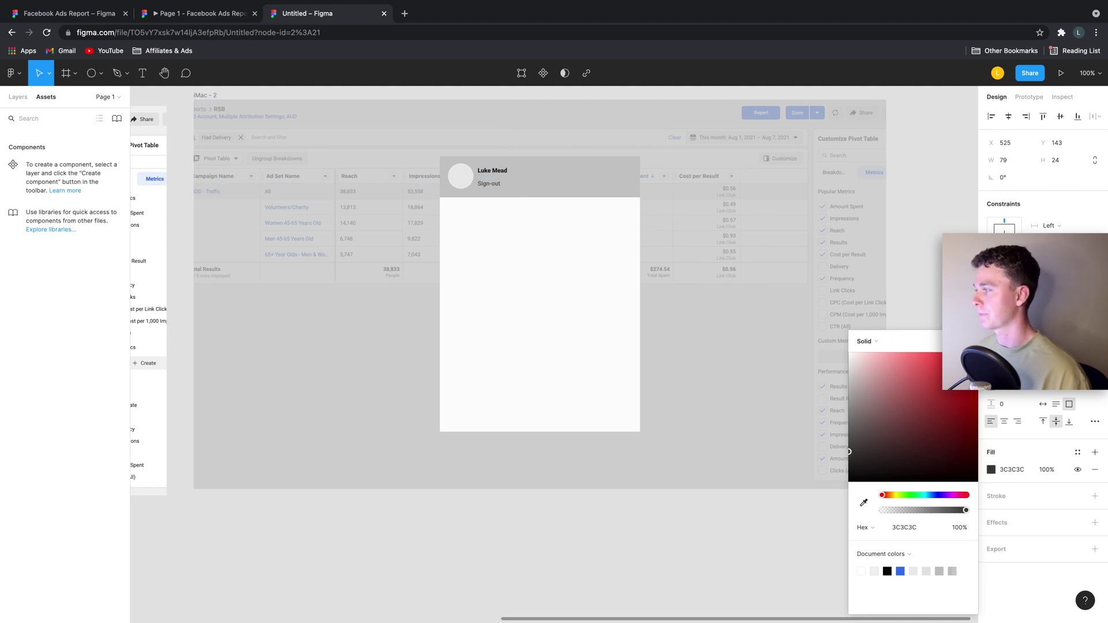
{"action": "left_click", "coordinate": [501, 173]}
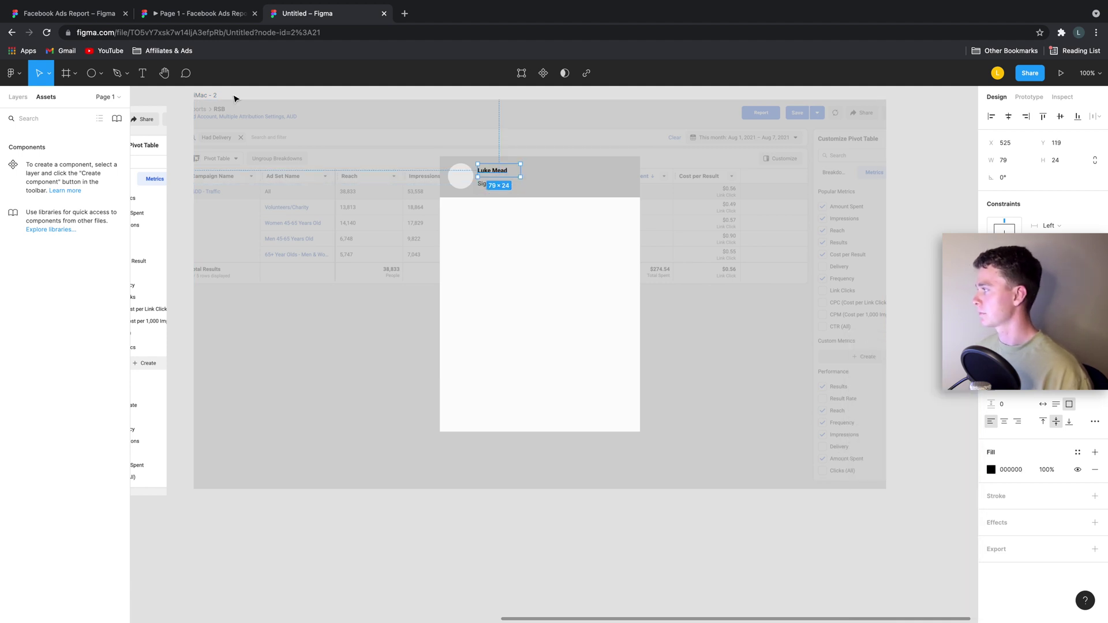
{"action": "left_click", "coordinate": [192, 14]}
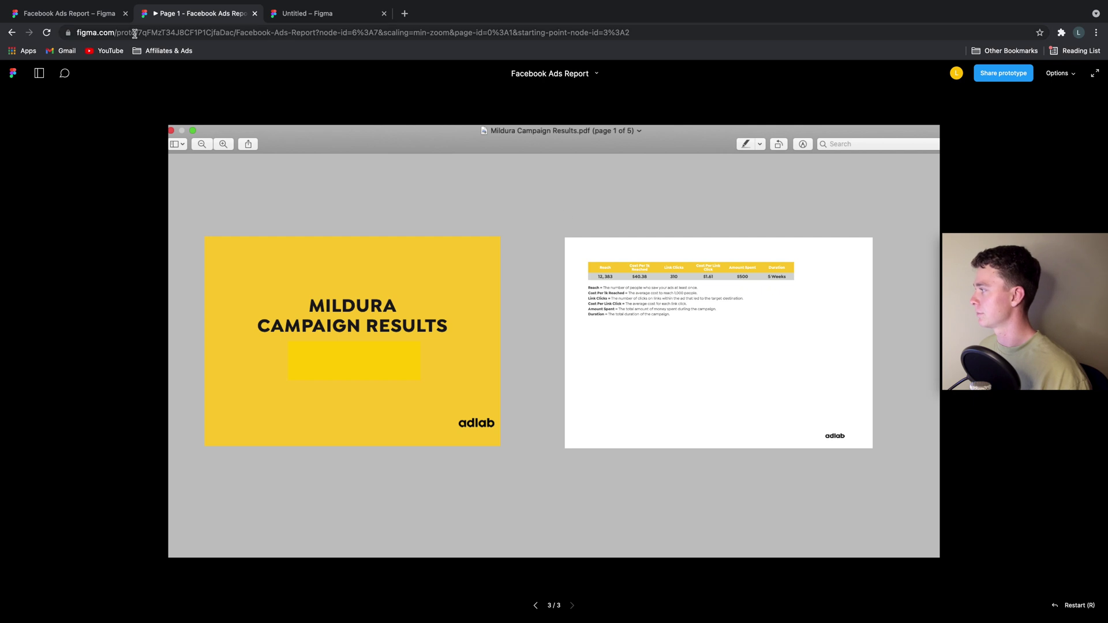
- Check the Facebook Ads Report file, then return to the Untitled draft and deselect the name
{"action": "left_click", "coordinate": [116, 32]}
{"action": "left_click", "coordinate": [95, 14]}
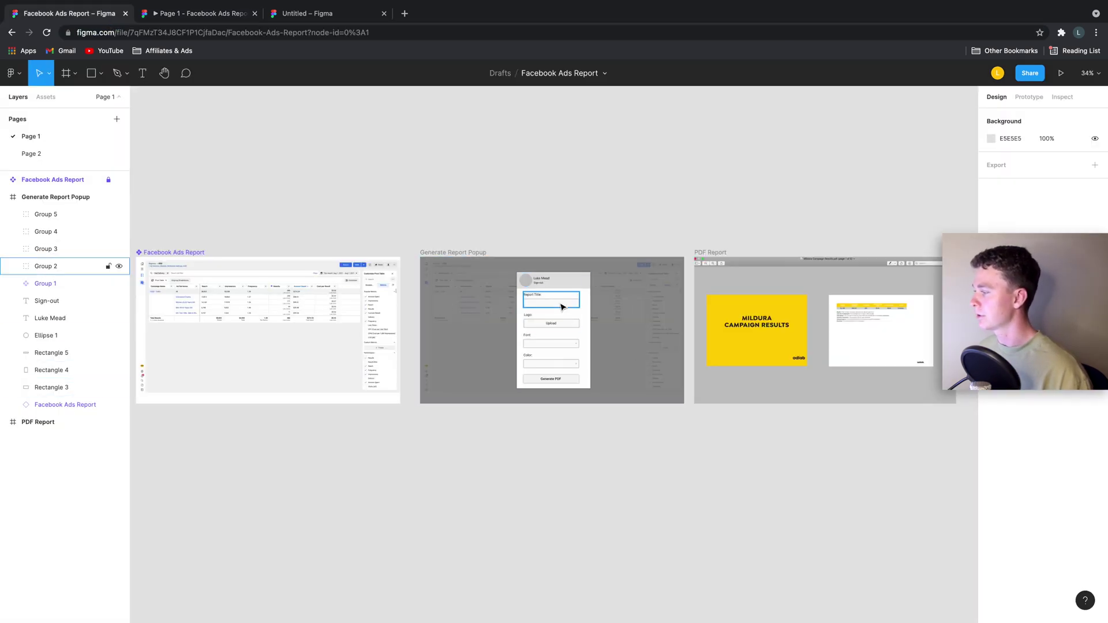
{"action": "left_click", "coordinate": [333, 42]}
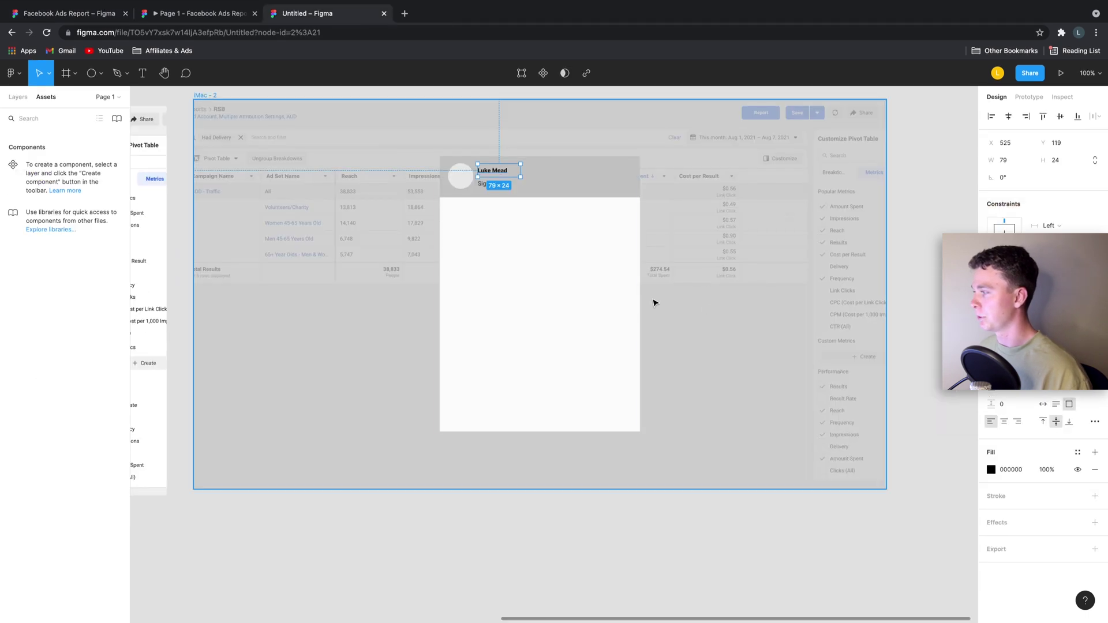
{"action": "scroll", "coordinate": [611, 287], "scroll_direction": "left", "scroll_amount": 5}
{"action": "left_click", "coordinate": [394, 525]}
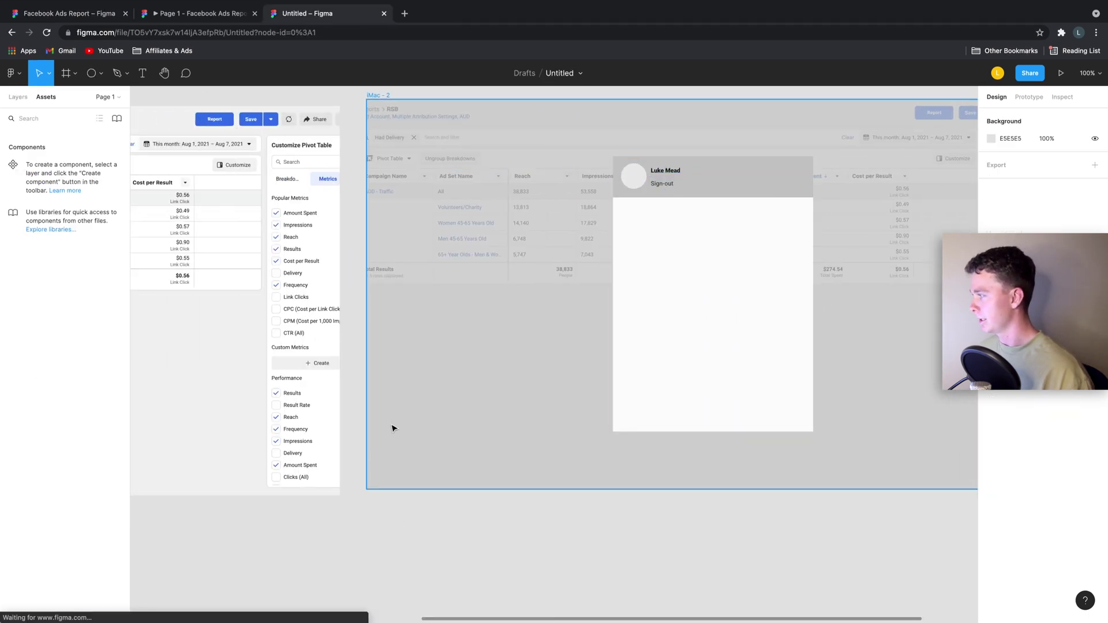
- Give the Report button an On click interaction navigating instantly to iMac - 2, then zoom out
{"action": "left_click_drag", "start_coordinate": [406, 396], "coordinate": [407, 401]}
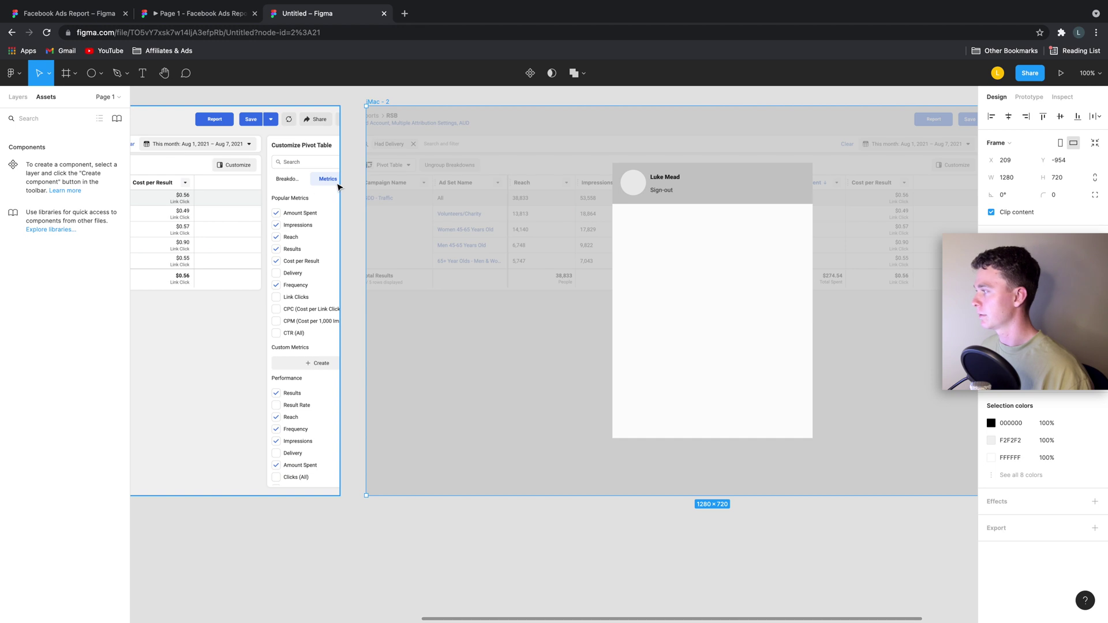
{"action": "left_click", "coordinate": [214, 120]}
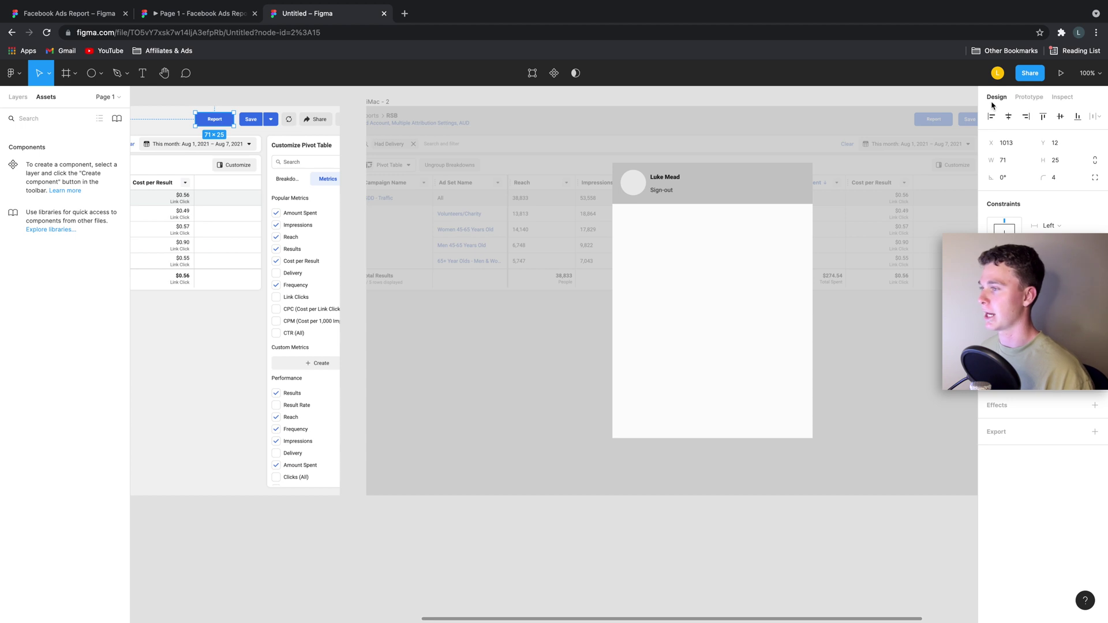
{"action": "left_click", "coordinate": [1027, 98]}
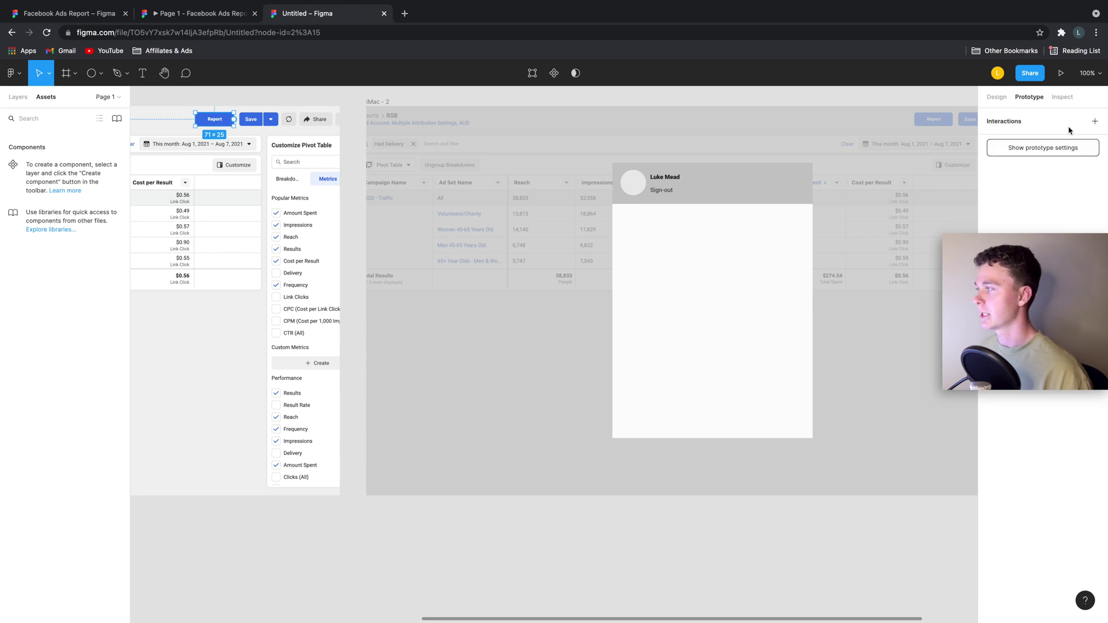
{"action": "left_click", "coordinate": [1094, 121]}
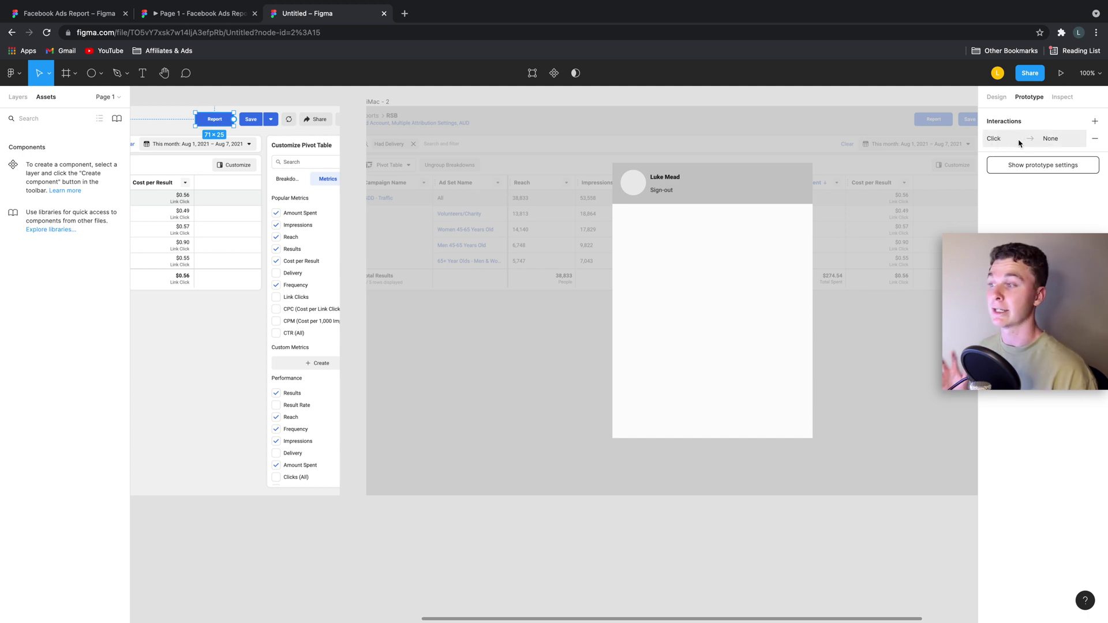
{"action": "left_click", "coordinate": [1057, 143]}
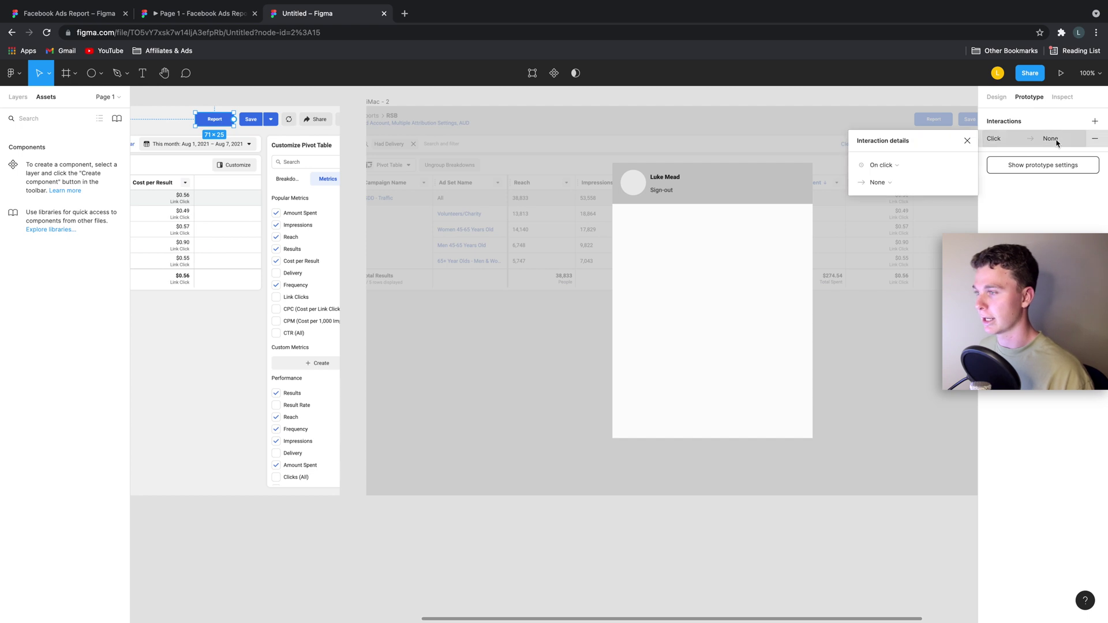
{"action": "left_click", "coordinate": [883, 186]}
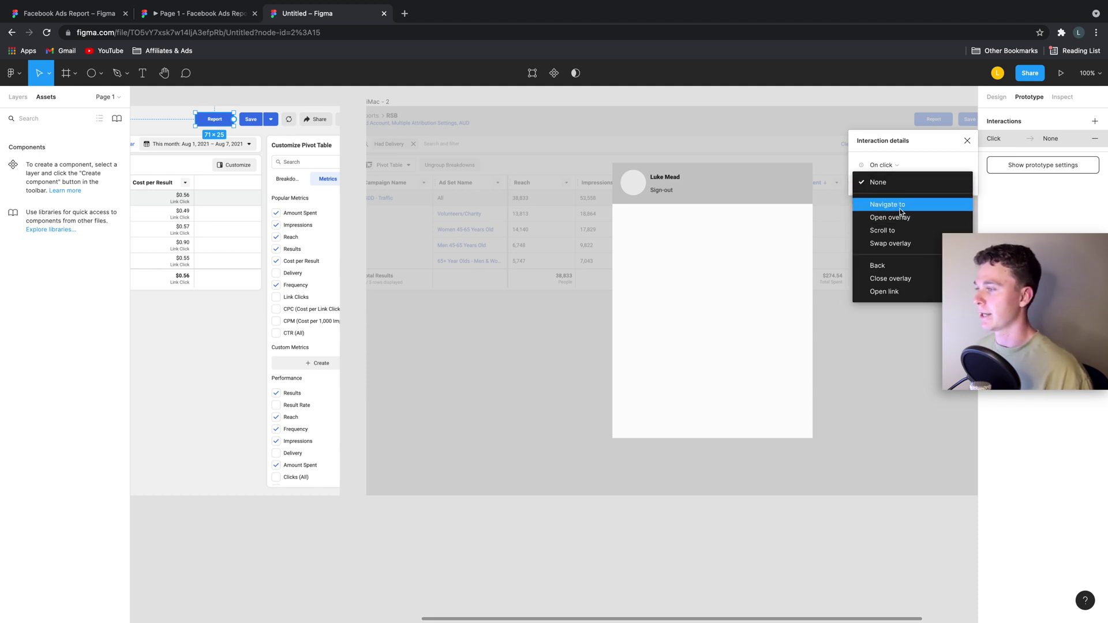
{"action": "left_click", "coordinate": [901, 208]}
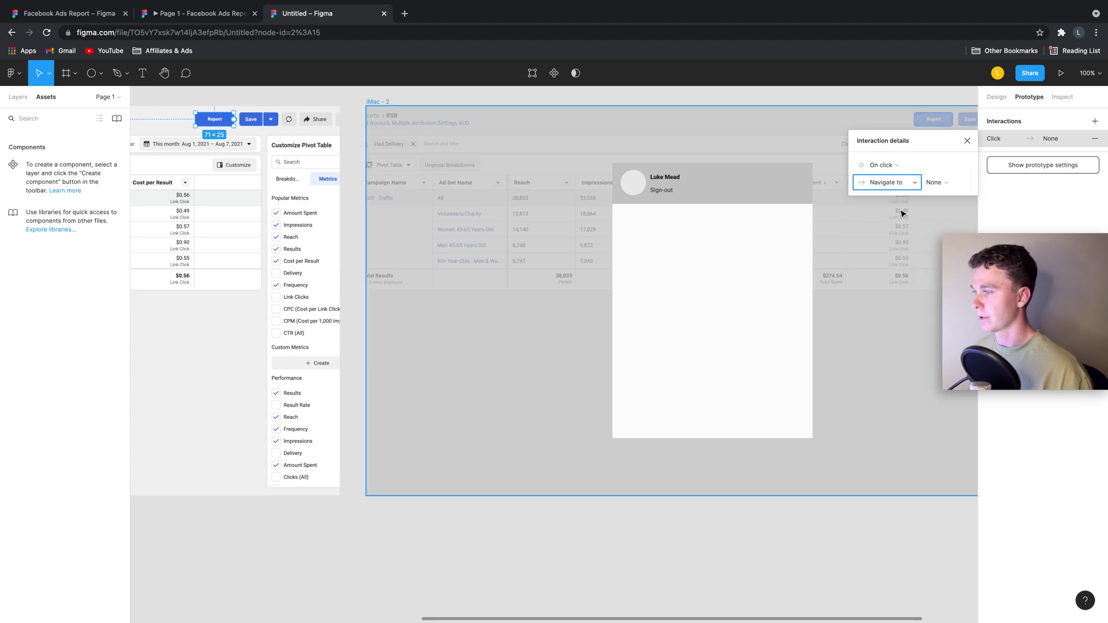
{"action": "left_click", "coordinate": [950, 186]}
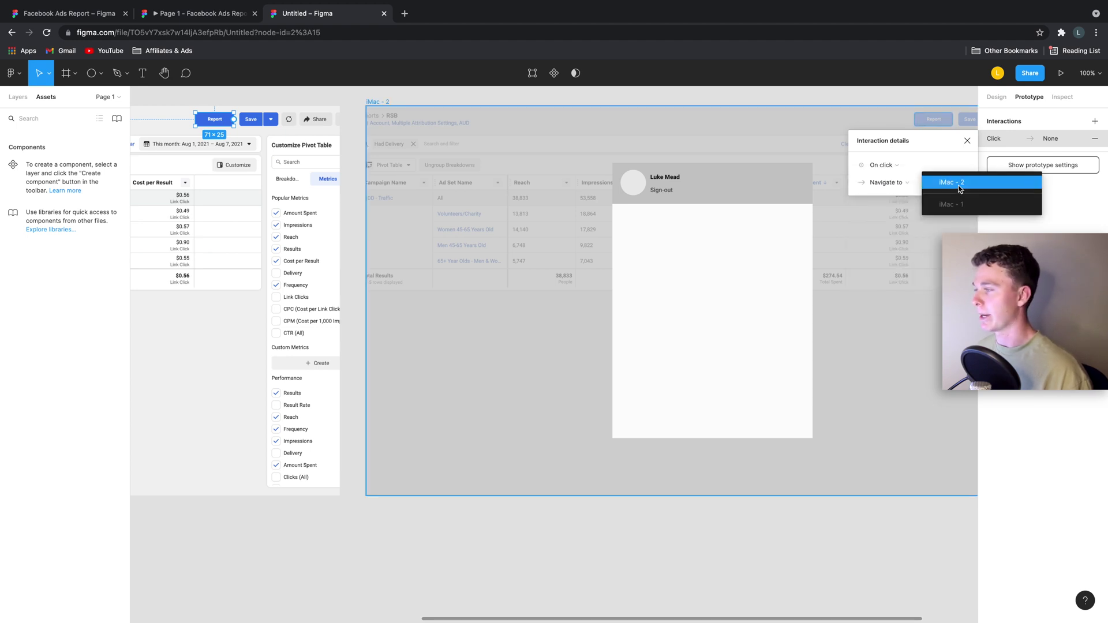
{"action": "left_click", "coordinate": [958, 188]}
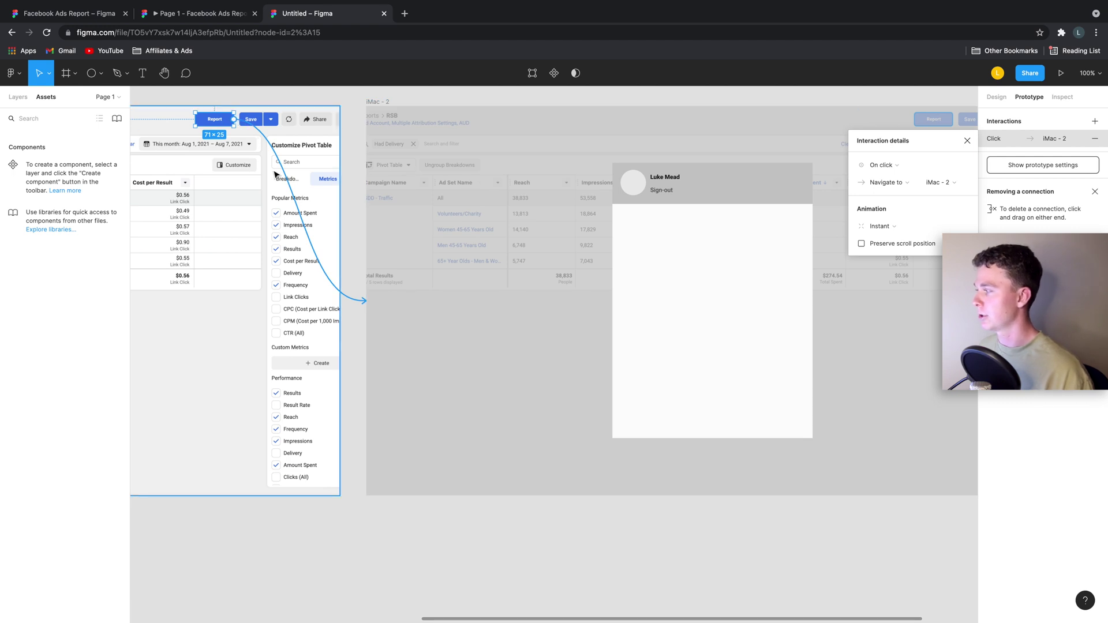
{"action": "scroll", "coordinate": [433, 384], "scroll_direction": "left", "scroll_amount": 1}
{"action": "scroll", "coordinate": [433, 381], "scroll_direction": "left", "scroll_amount": 5}
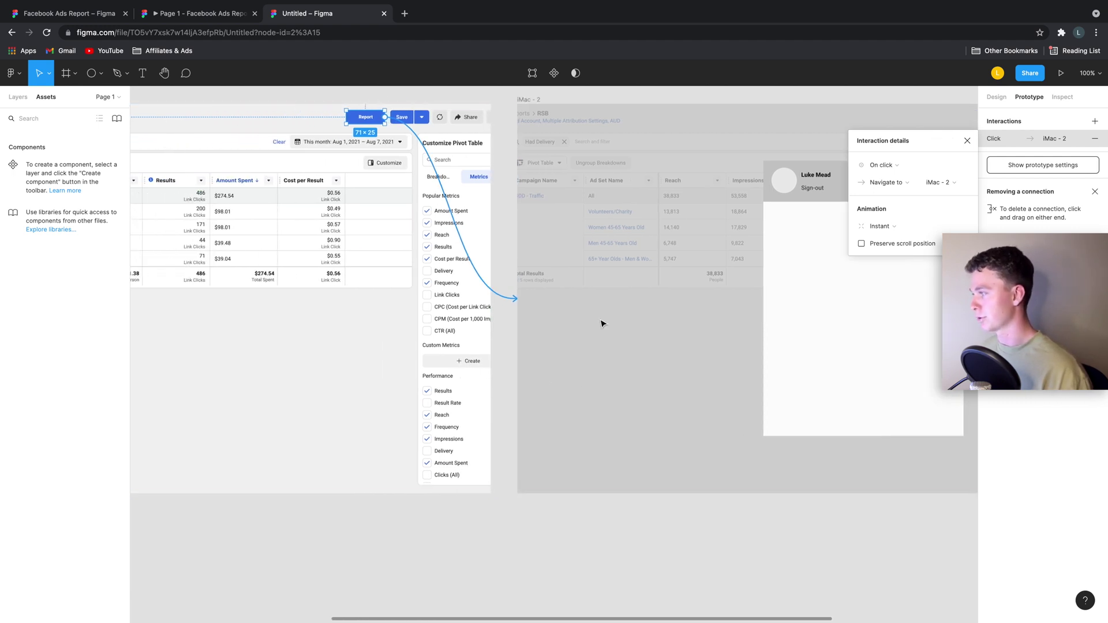
{"action": "key", "text": "minus"}
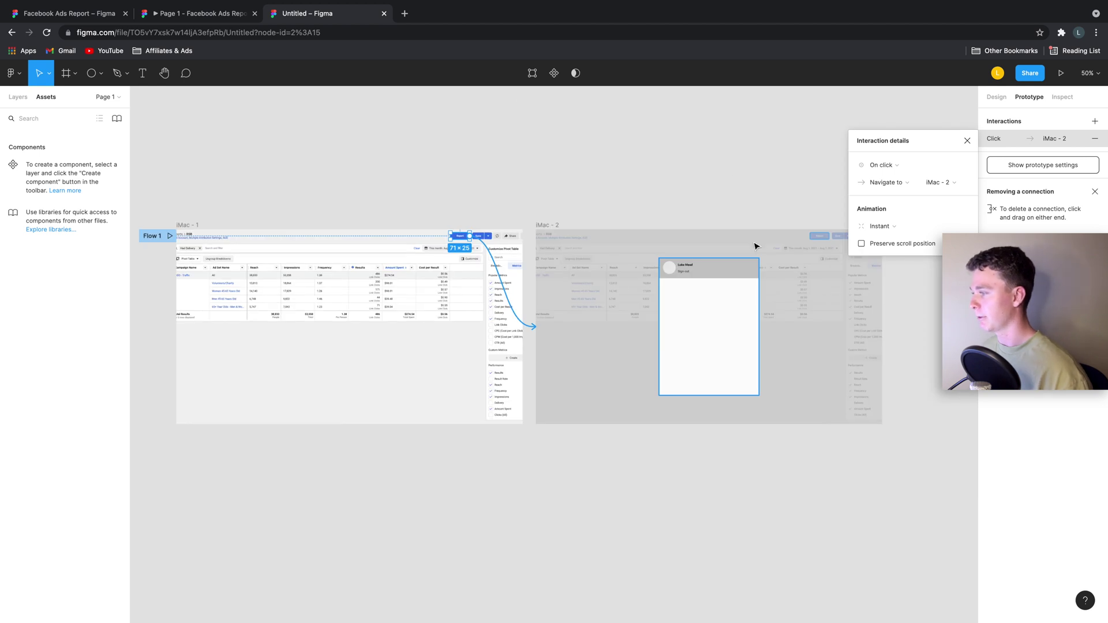
{"action": "left_click", "coordinate": [730, 170]}
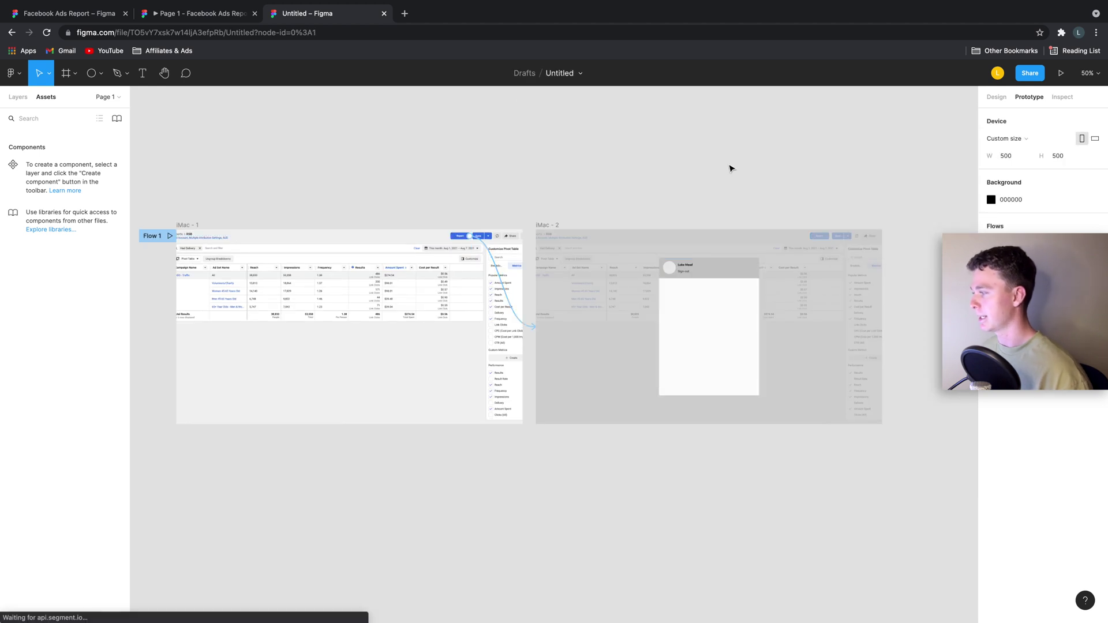
- Play the prototype to confirm Report opens the popup, check the reference, and return to the editor
{"action": "left_click", "coordinate": [1059, 75]}
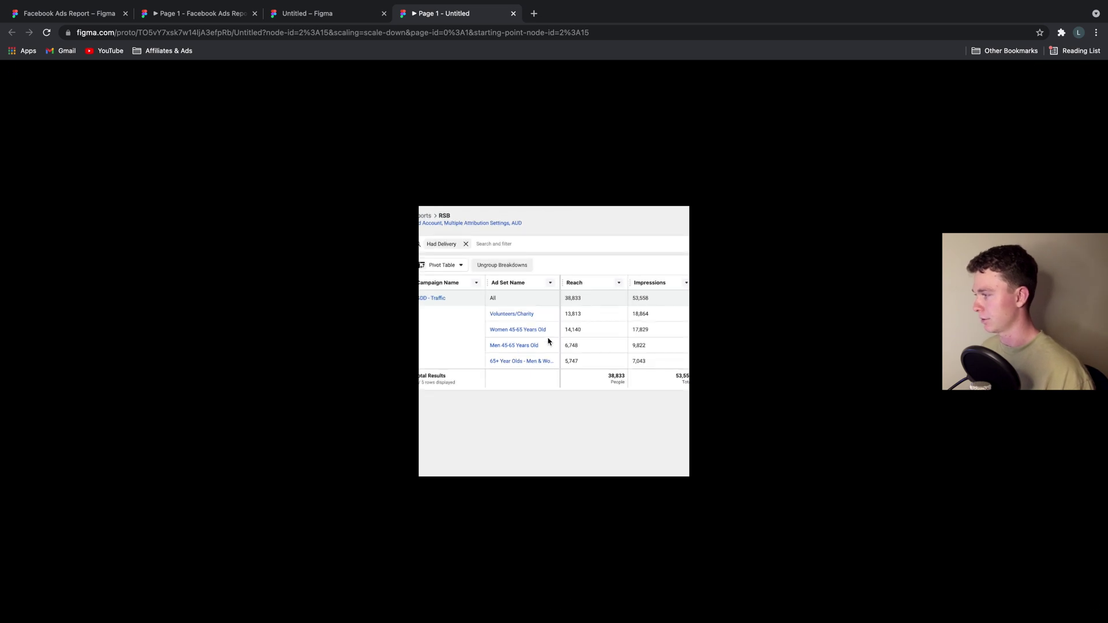
{"action": "scroll", "coordinate": [554, 294], "scroll_direction": "right", "scroll_amount": 5}
{"action": "scroll", "coordinate": [557, 286], "scroll_direction": "right", "scroll_amount": 5}
{"action": "scroll", "coordinate": [557, 279], "scroll_direction": "right", "scroll_amount": 5}
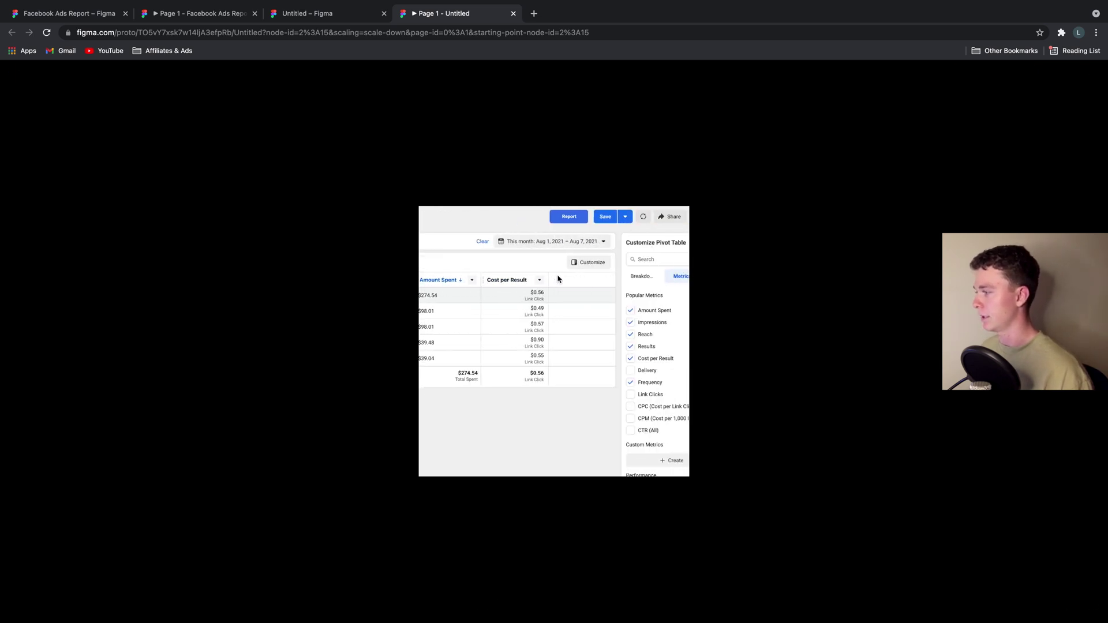
{"action": "scroll", "coordinate": [557, 279], "scroll_direction": "right", "scroll_amount": 1}
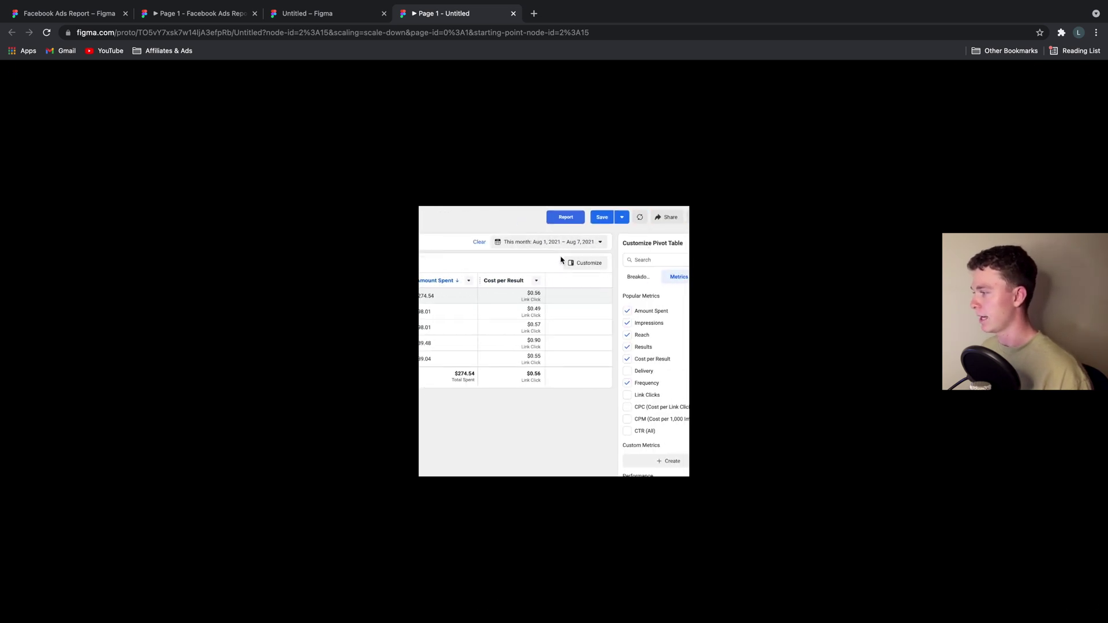
{"action": "left_click", "coordinate": [571, 223]}
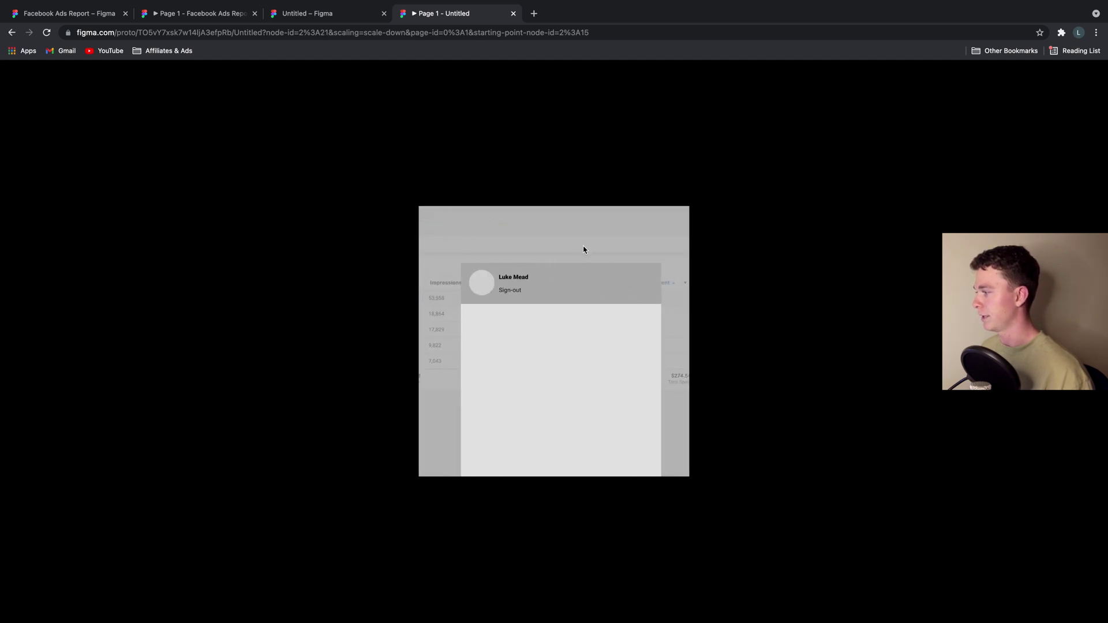
{"action": "scroll", "coordinate": [584, 250], "scroll_direction": "right", "scroll_amount": 3}
{"action": "scroll", "coordinate": [584, 250], "scroll_direction": "down", "scroll_amount": 3}
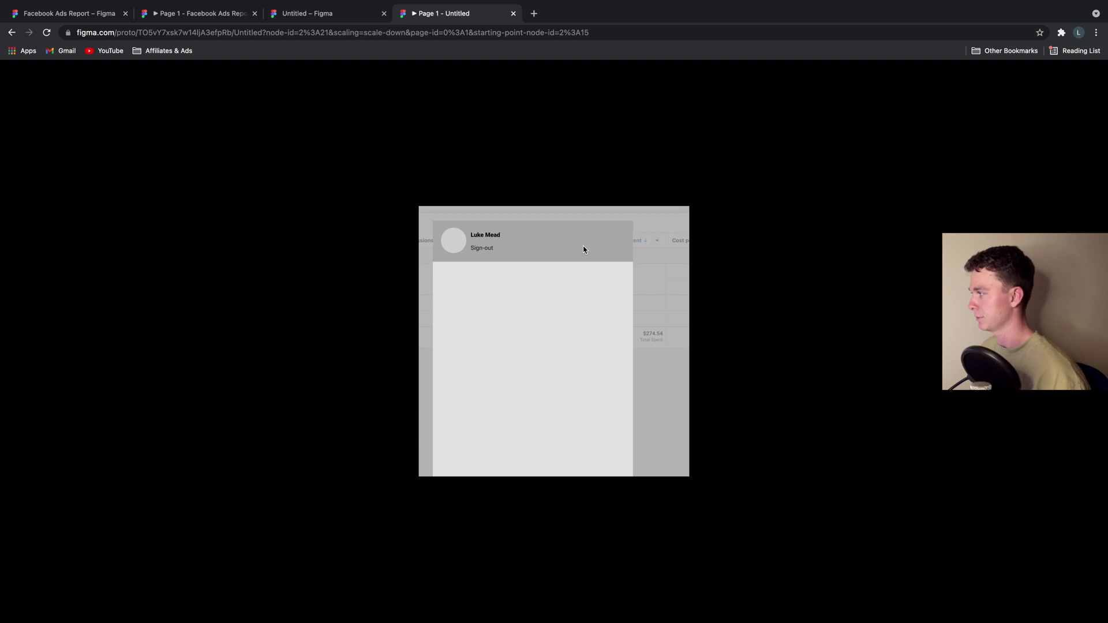
{"action": "scroll", "coordinate": [583, 250], "scroll_direction": "left", "scroll_amount": 3}
{"action": "left_click", "coordinate": [569, 222]}
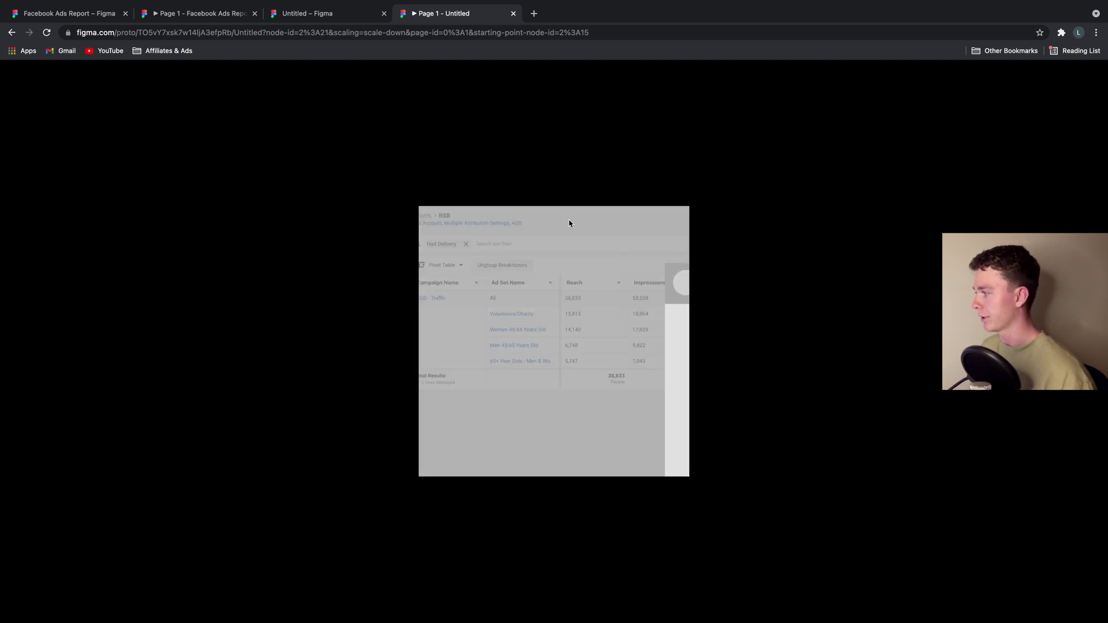
{"action": "left_click", "coordinate": [570, 223]}
{"action": "left_click", "coordinate": [192, 17]}
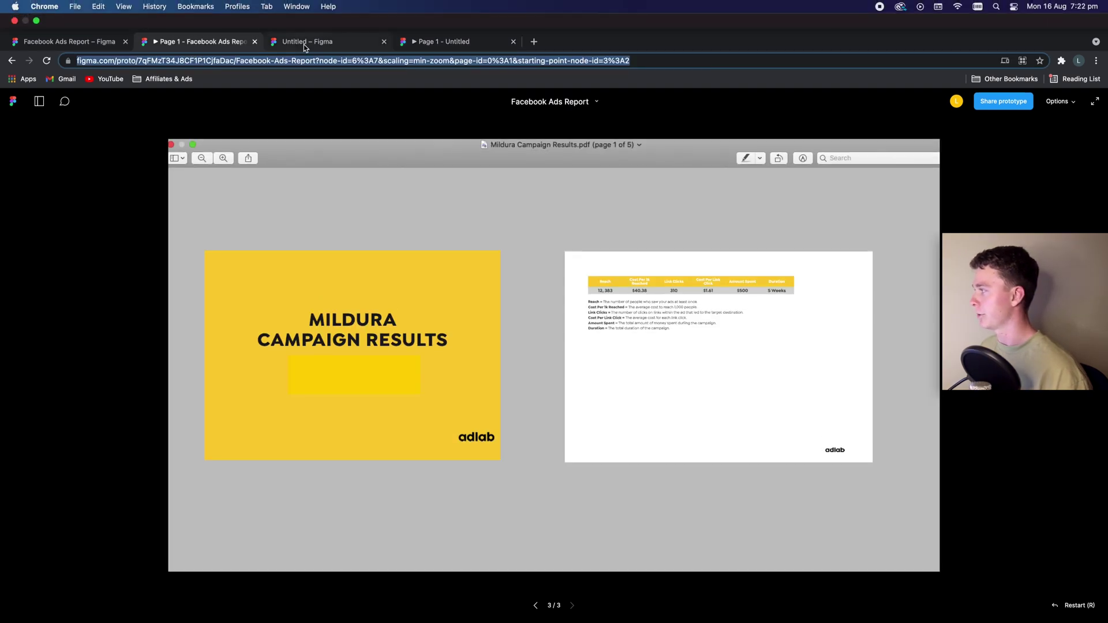
{"action": "left_click", "coordinate": [307, 42]}
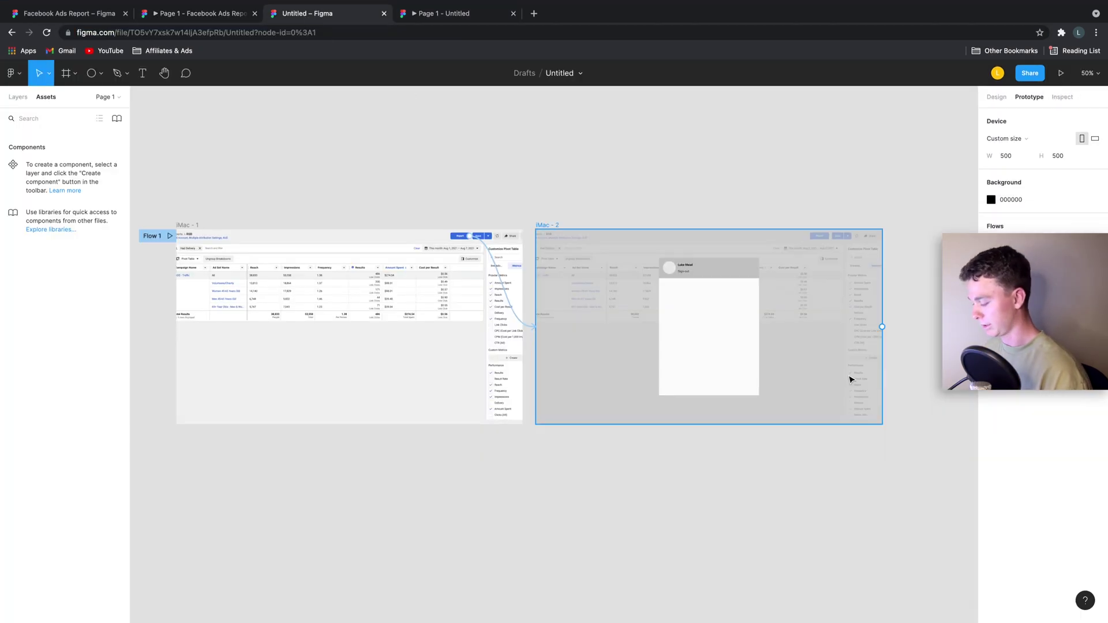
{"action": "key", "text": "shift+0"}
{"action": "scroll", "coordinate": [745, 360], "scroll_direction": "right", "scroll_amount": 3}
{"action": "scroll", "coordinate": [624, 329], "scroll_direction": "right", "scroll_amount": 2}
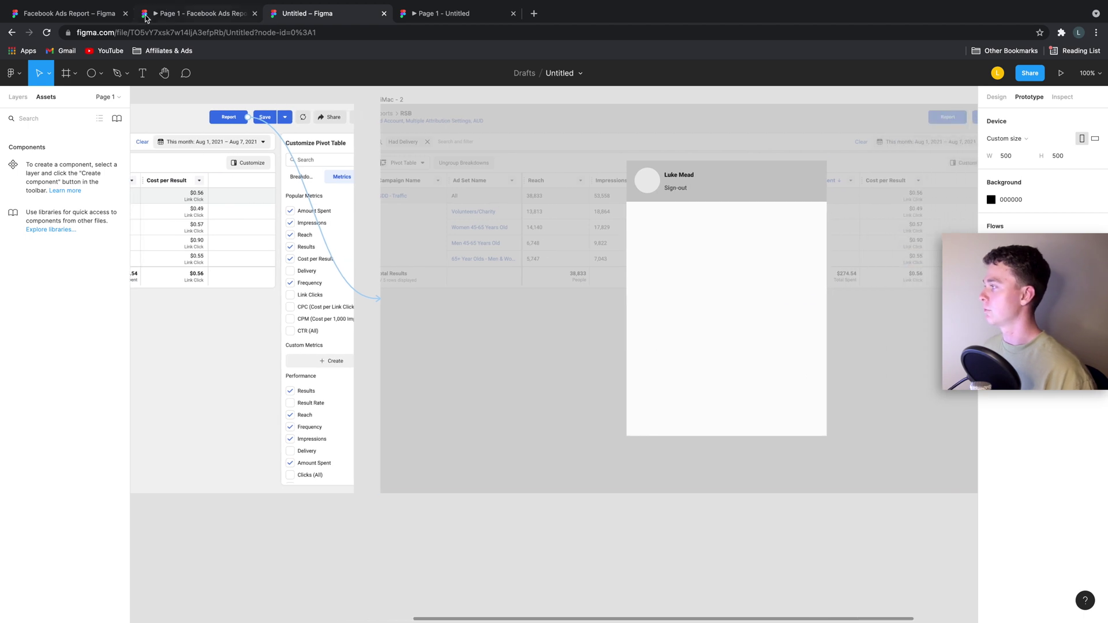
{"action": "left_click", "coordinate": [175, 37]}
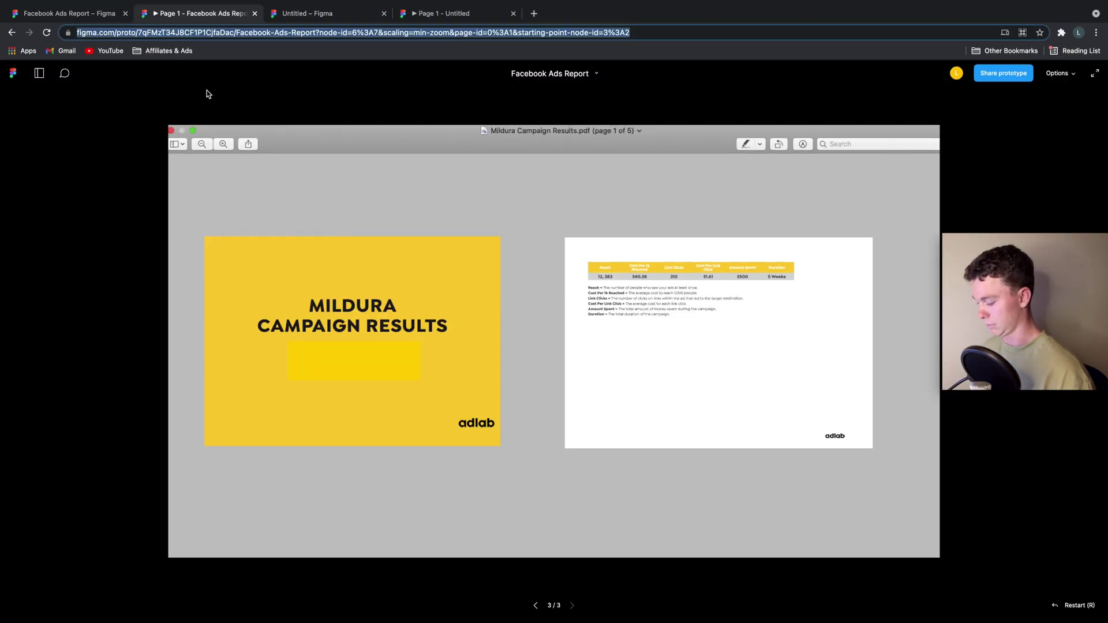
{"action": "left_click", "coordinate": [243, 100]}
{"action": "left_click", "coordinate": [95, 21]}
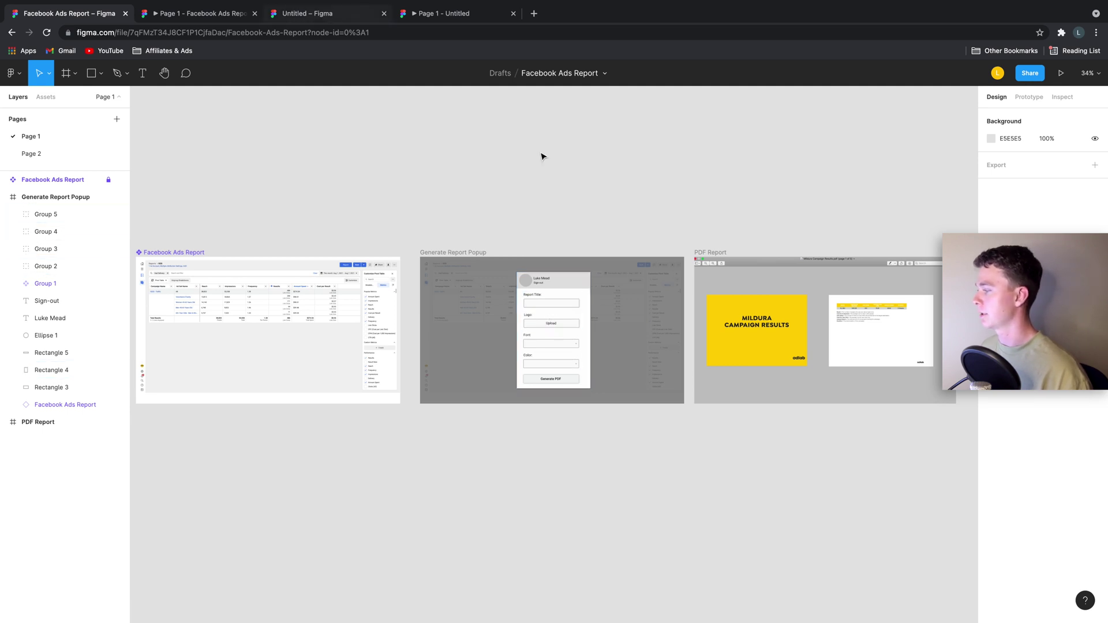
{"action": "left_click", "coordinate": [450, 12]}
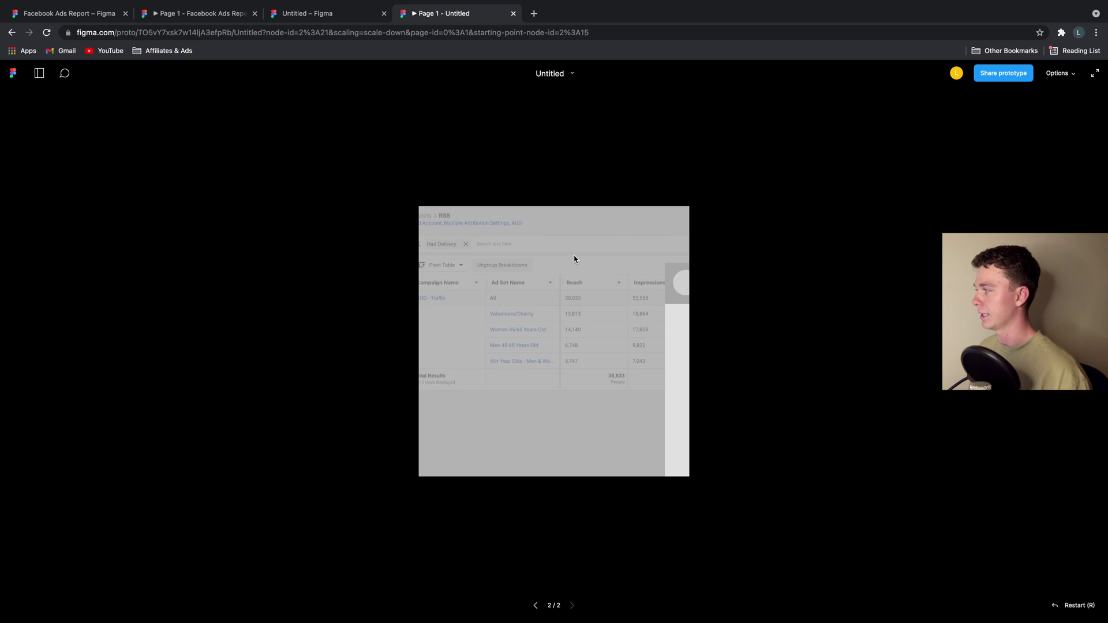
{"action": "left_click", "coordinate": [292, 13]}
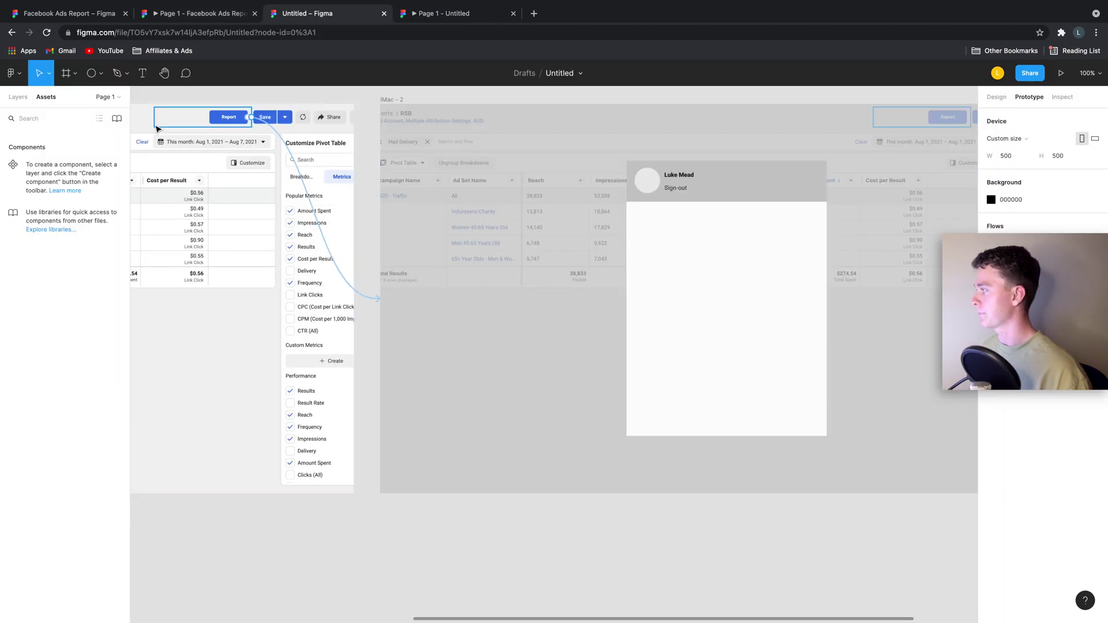
{"action": "left_click", "coordinate": [100, 73]}
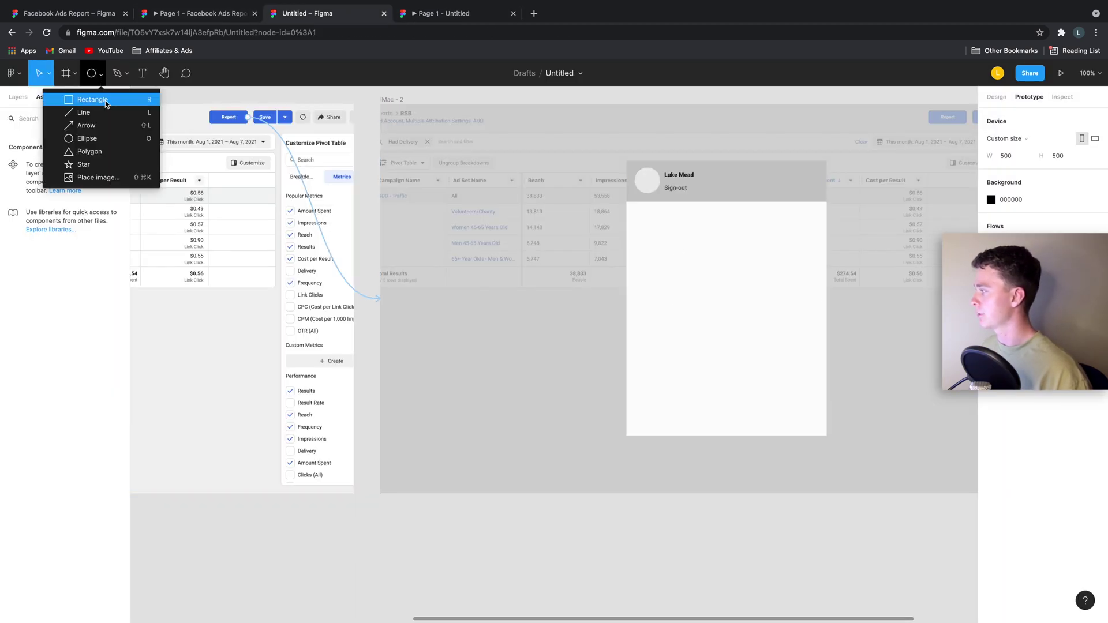
- Draw a 283×48 grey field box in the popup panel below the header
{"action": "left_click", "coordinate": [105, 100]}
{"action": "mouse_move", "coordinate": [647, 229]}
{"action": "left_mouse_down"}
{"action": "mouse_move", "coordinate": [742, 280]}
{"action": "mouse_move", "coordinate": [806, 257]}
{"action": "mouse_move", "coordinate": [798, 253]}
{"action": "left_mouse_up"}
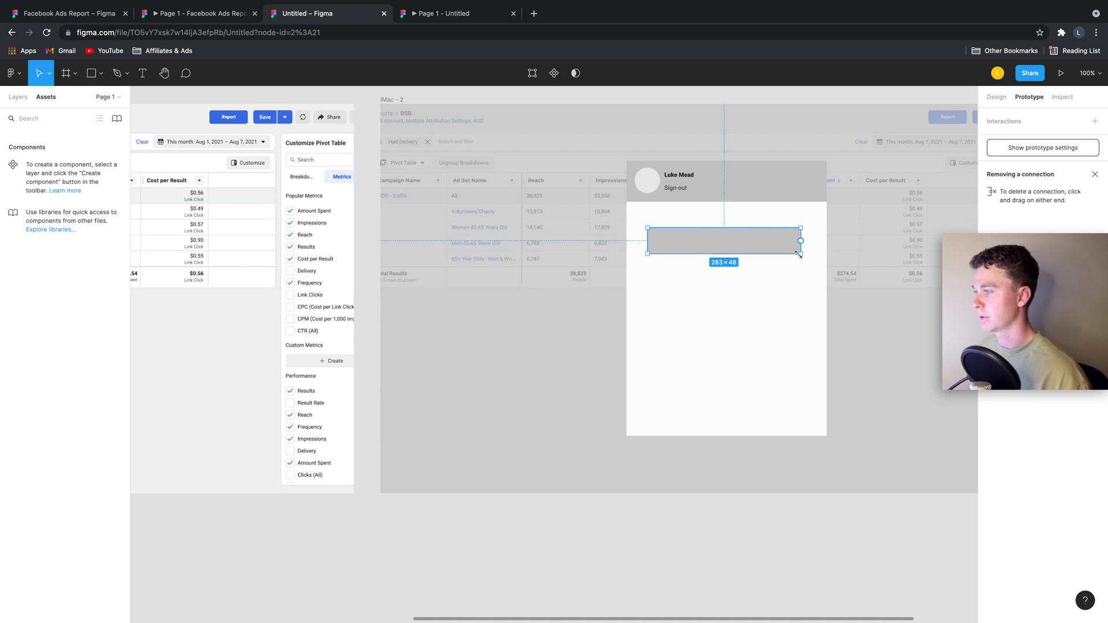
{"action": "left_click", "coordinate": [997, 97]}
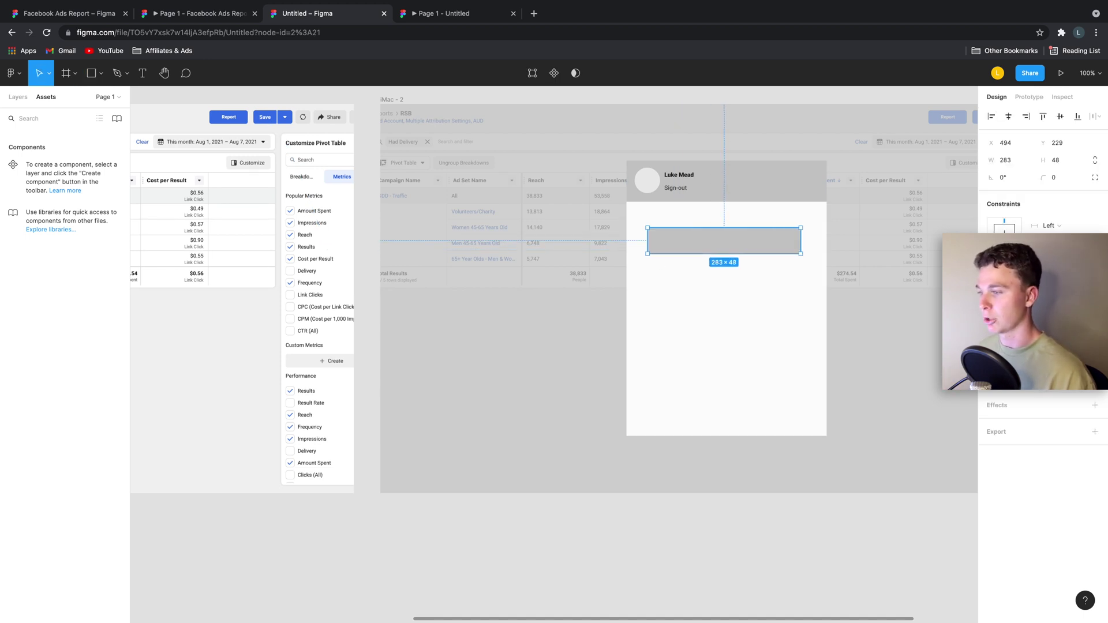
- Add a drop shadow to the box: Y 0, blur 6, spread 5, 10% opacity
{"action": "left_click", "coordinate": [1039, 407]}
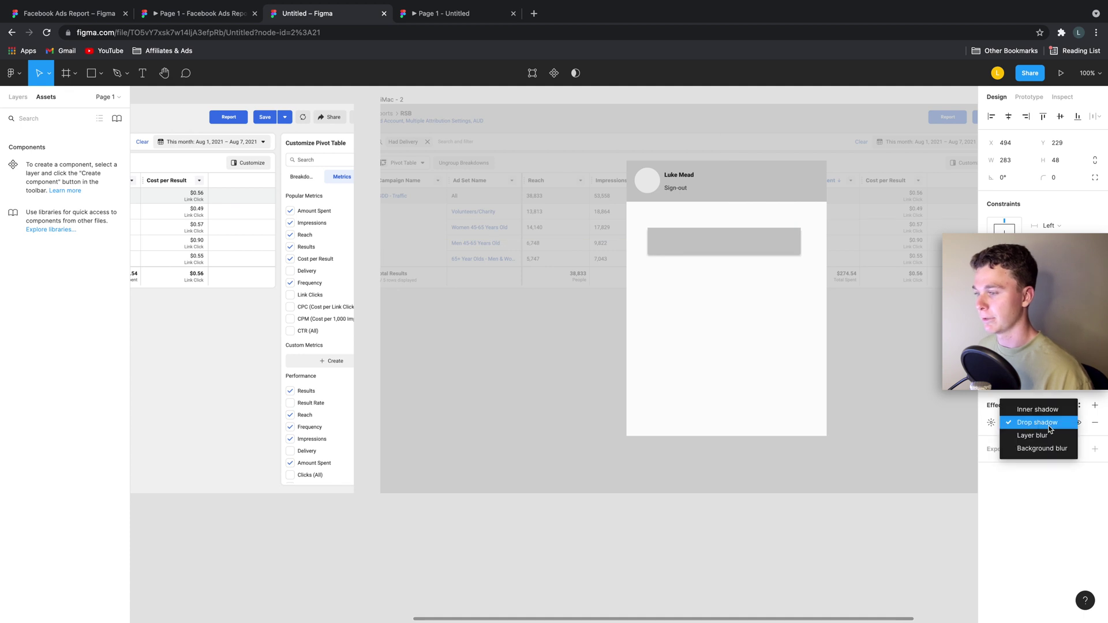
{"action": "left_click", "coordinate": [1032, 423]}
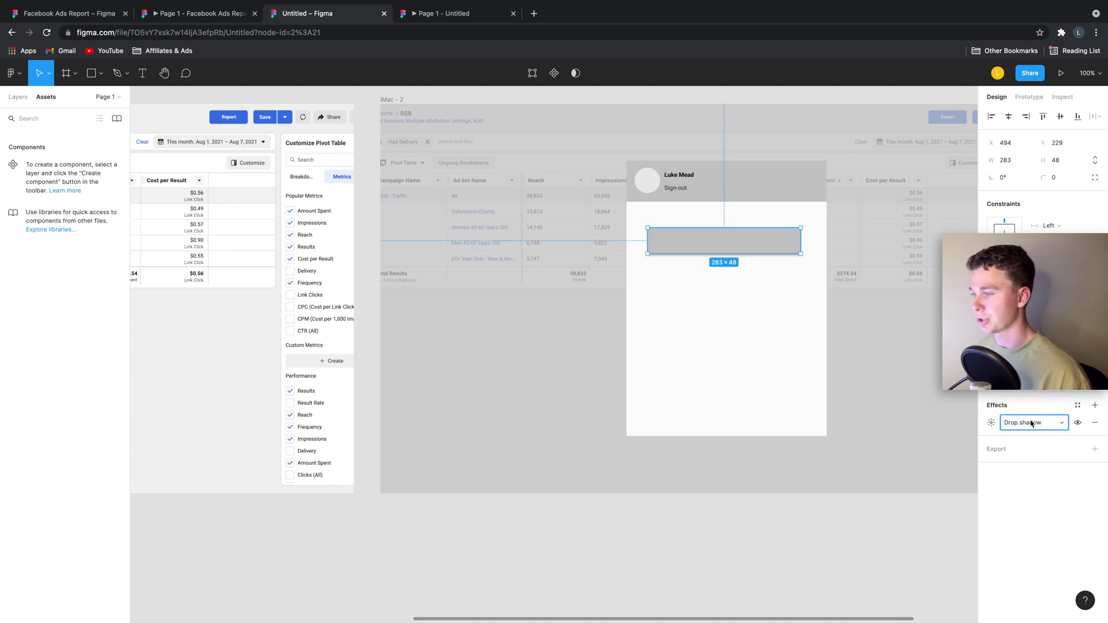
{"action": "left_click", "coordinate": [991, 422]}
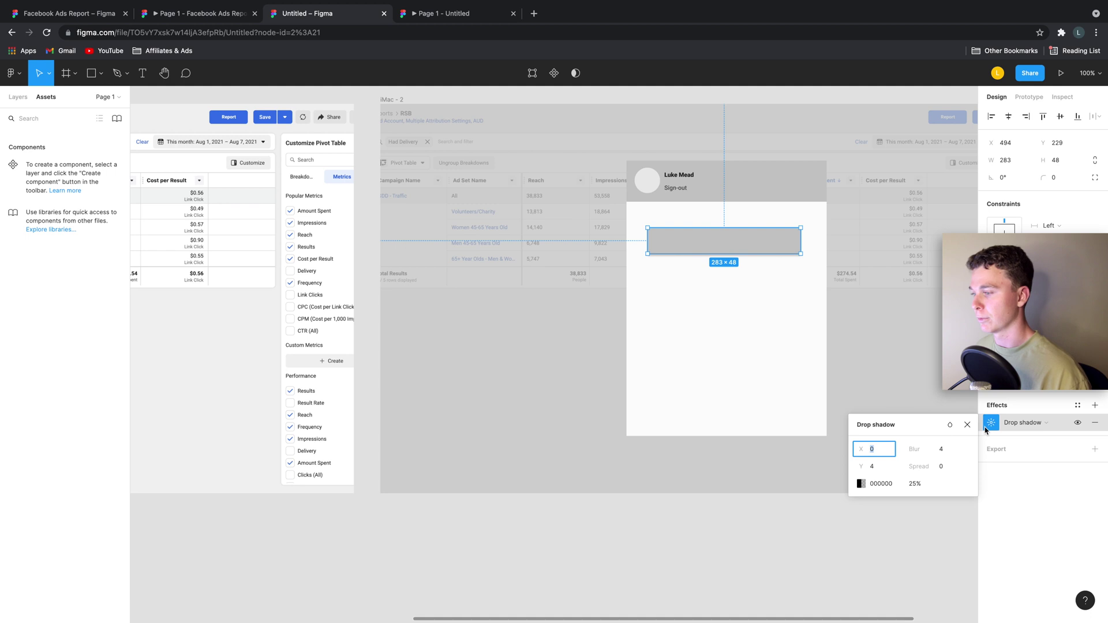
{"action": "left_click_drag", "start_coordinate": [933, 449], "coordinate": [940, 449]}
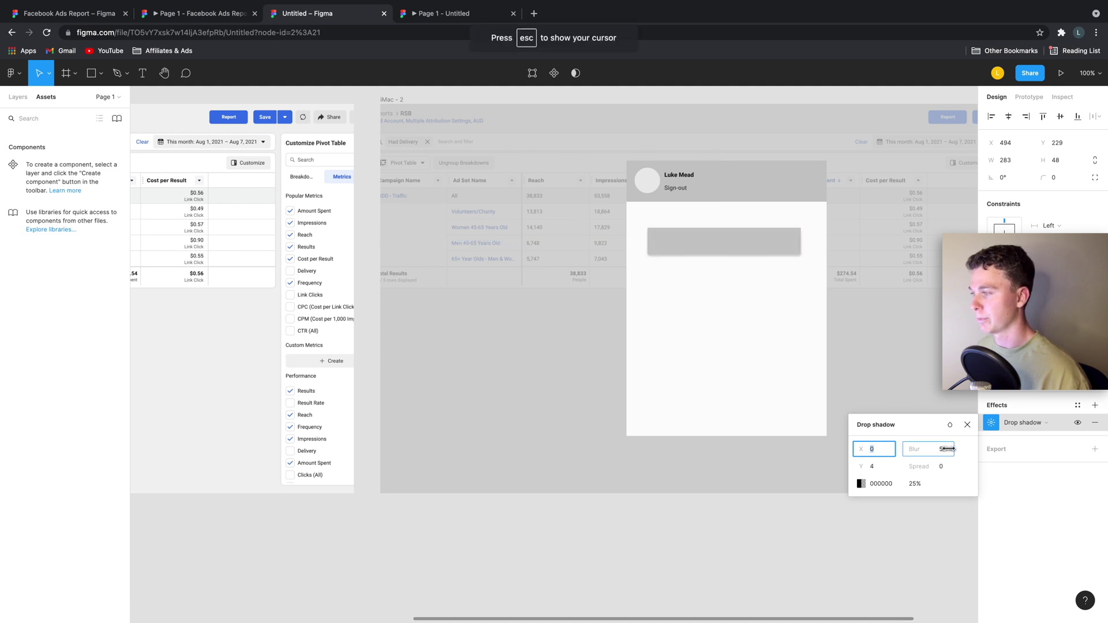
{"action": "left_click", "coordinate": [879, 468]}
{"action": "type", "text": "0"}
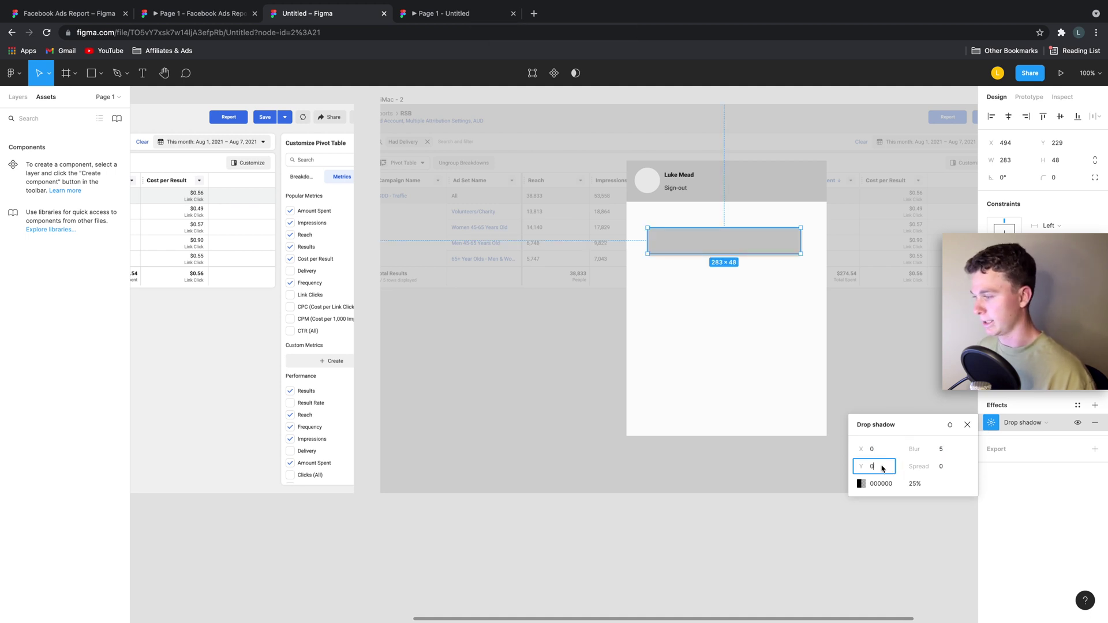
{"action": "mouse_move", "coordinate": [917, 467]}
{"action": "left_mouse_down"}
{"action": "mouse_move", "coordinate": [930, 468]}
{"action": "mouse_move", "coordinate": [935, 449]}
{"action": "left_mouse_up"}
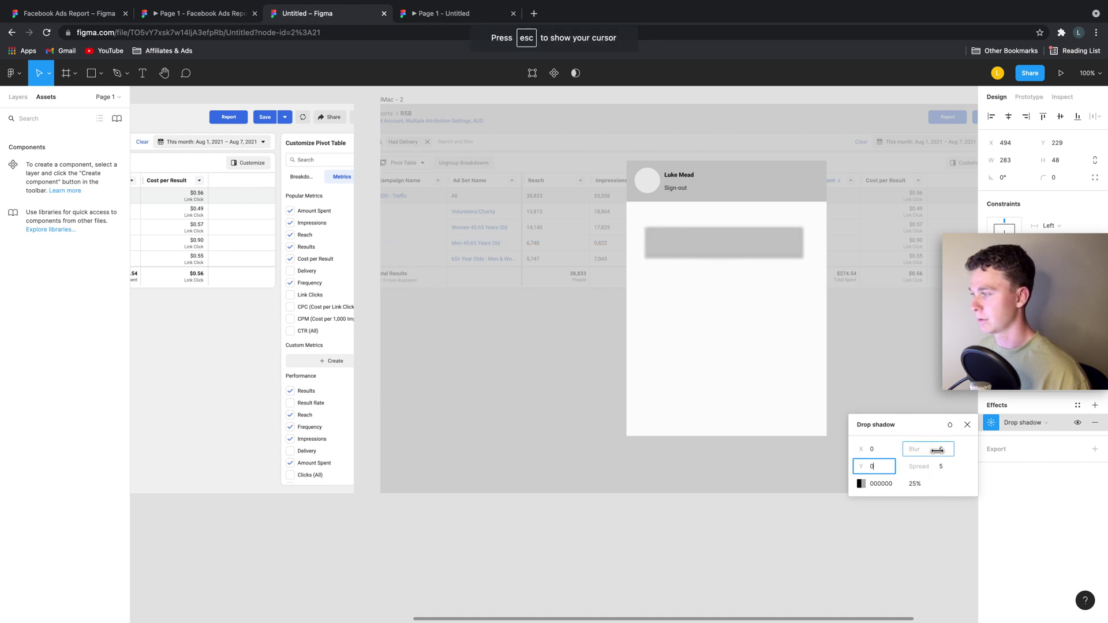
{"action": "left_click", "coordinate": [916, 484]}
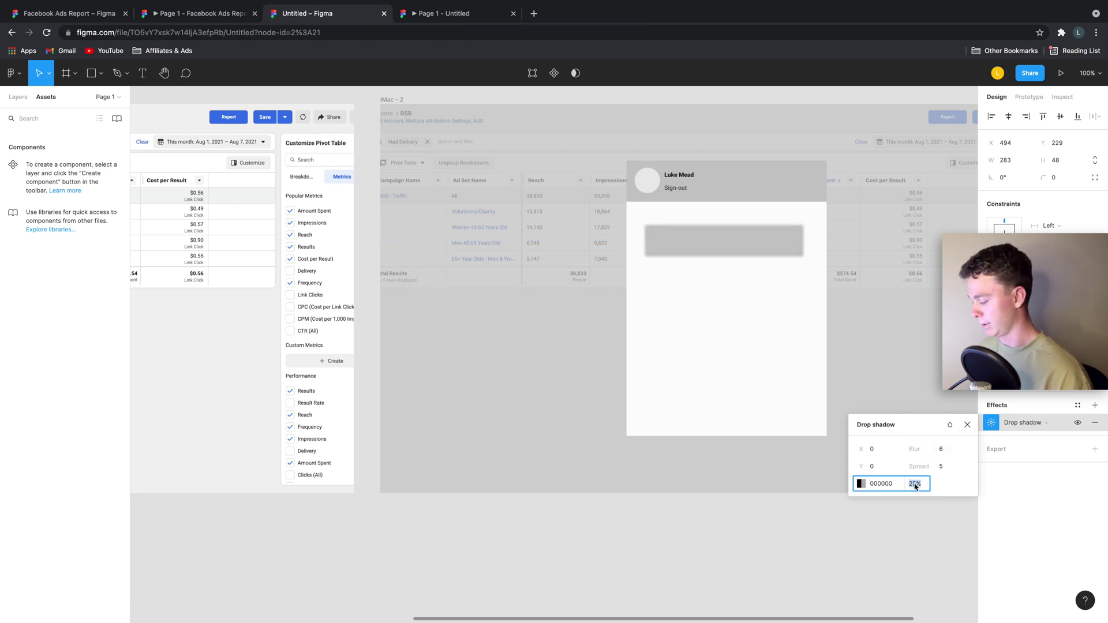
{"action": "type", "text": "10"}
{"action": "key", "text": "Return"}
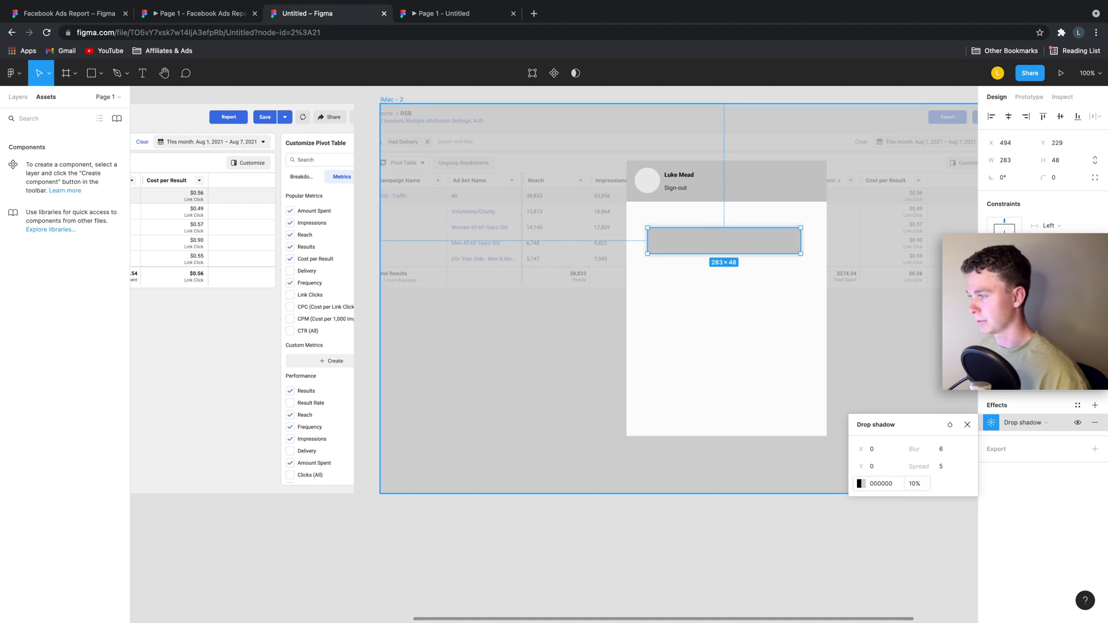
{"action": "left_click", "coordinate": [1069, 497]}
{"action": "left_click", "coordinate": [737, 507]}
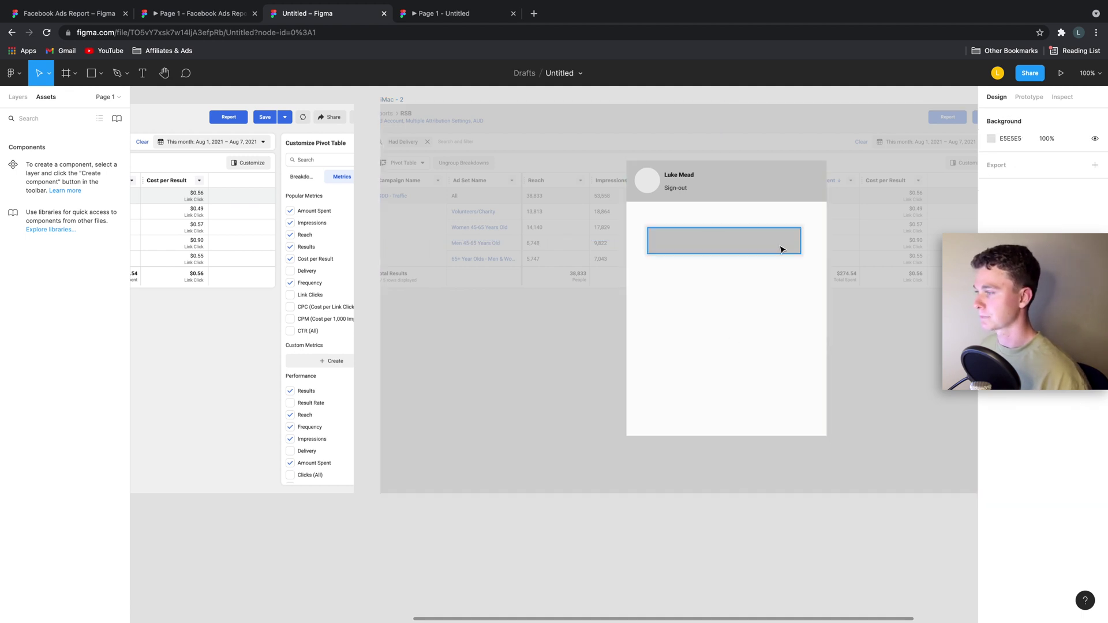
- Round the box's corners to 2 px and nudge it slightly lower
{"action": "left_click", "coordinate": [754, 246]}
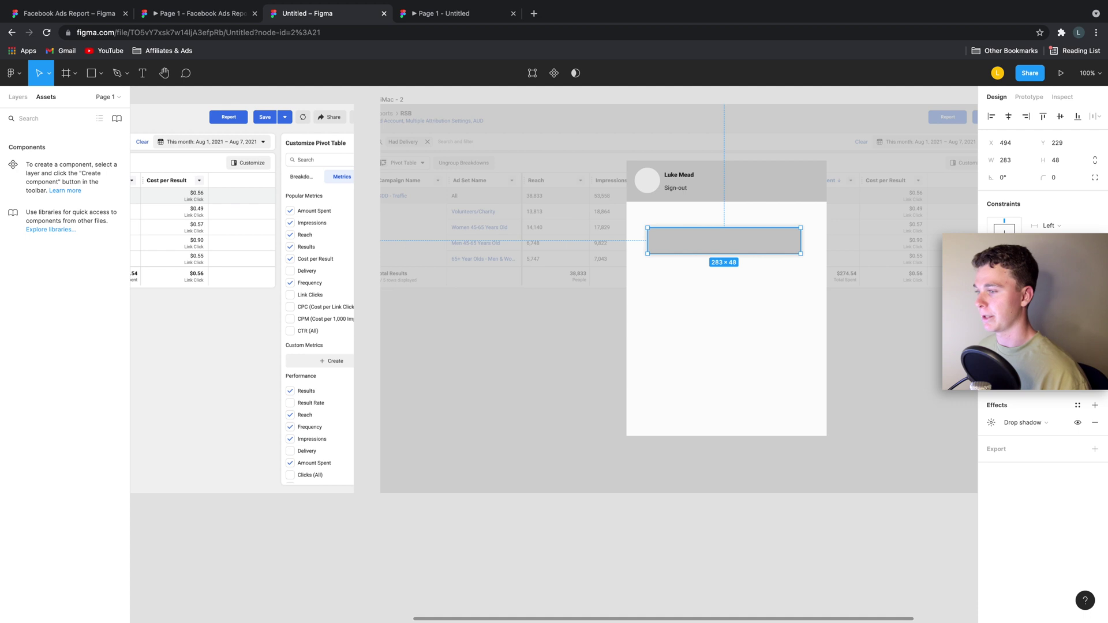
{"action": "left_click", "coordinate": [1054, 179]}
{"action": "type", "text": "2"}
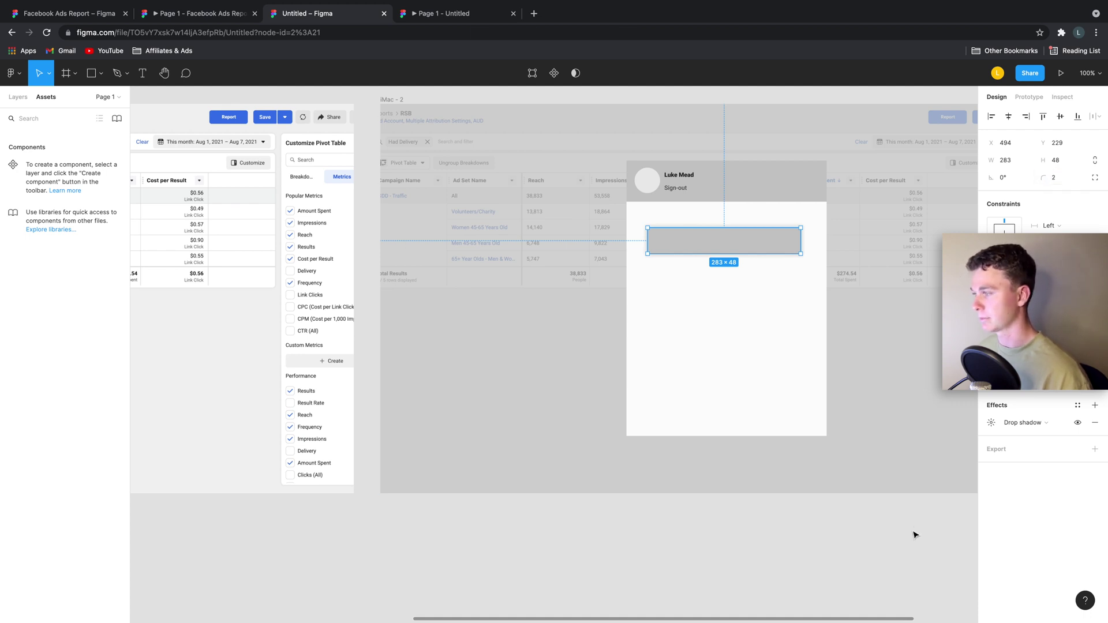
{"action": "left_click", "coordinate": [913, 532]}
{"action": "left_click_drag", "start_coordinate": [722, 247], "coordinate": [721, 252]}
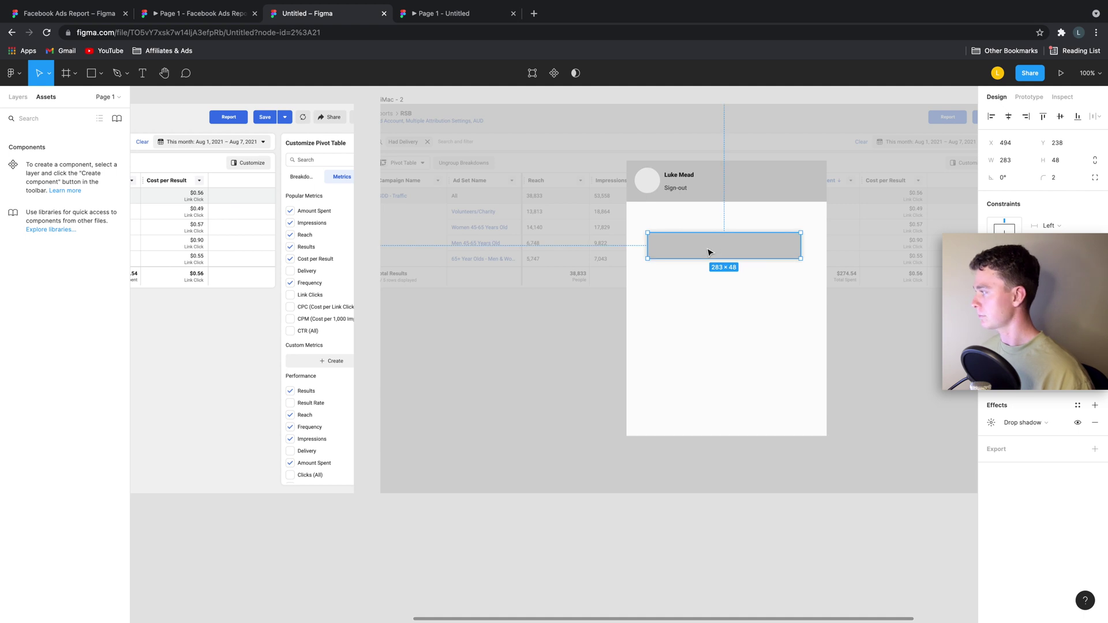
- Add a bold 'Report Title:' label above the grey field, aligned with its left edge
{"action": "left_click", "coordinate": [130, 73]}
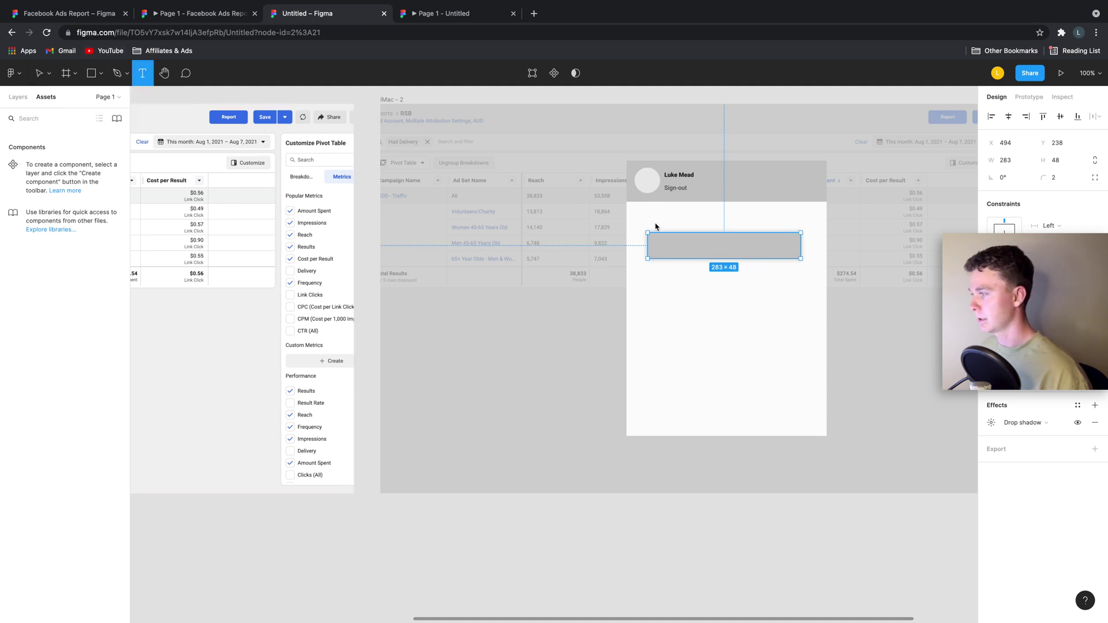
{"action": "left_click_drag", "start_coordinate": [646, 212], "coordinate": [713, 227]}
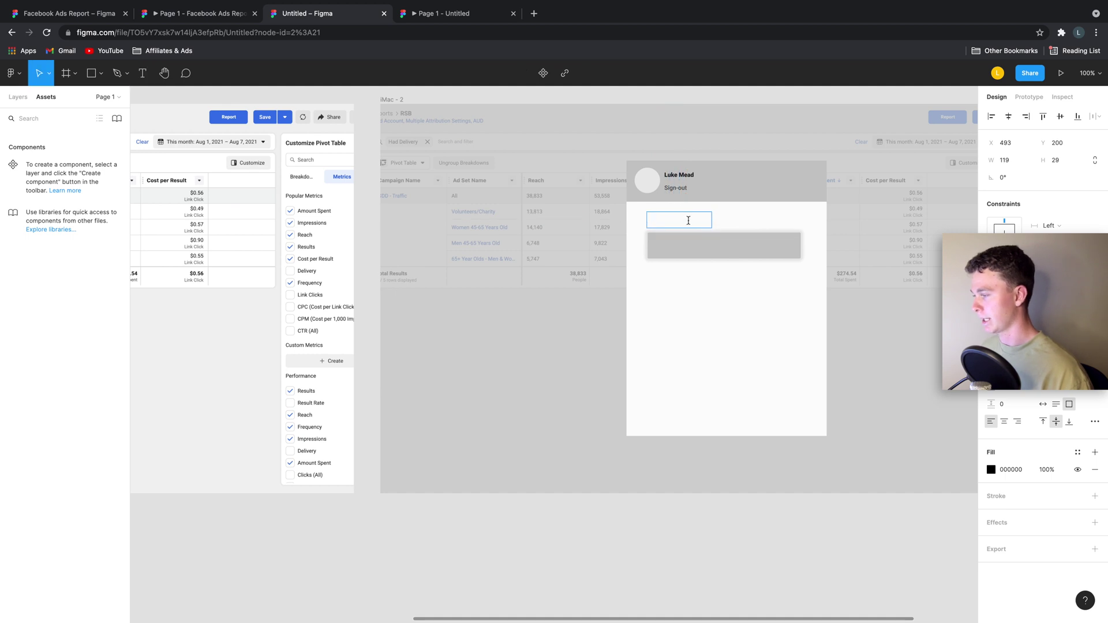
{"action": "type", "text": "Repor"}
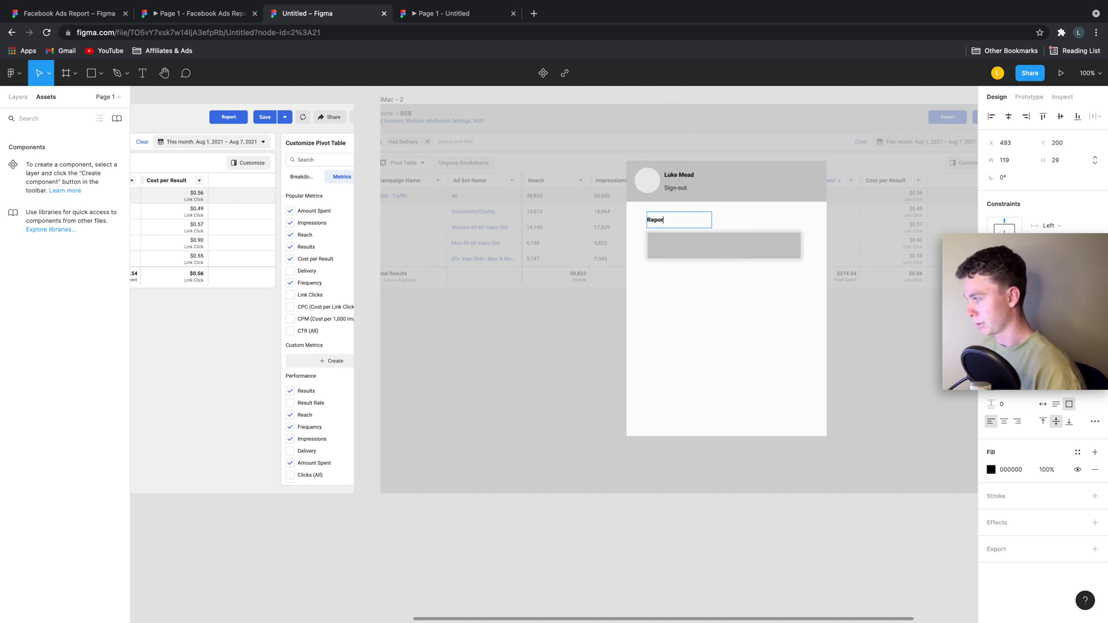
{"action": "type", "text": "t Tit"}
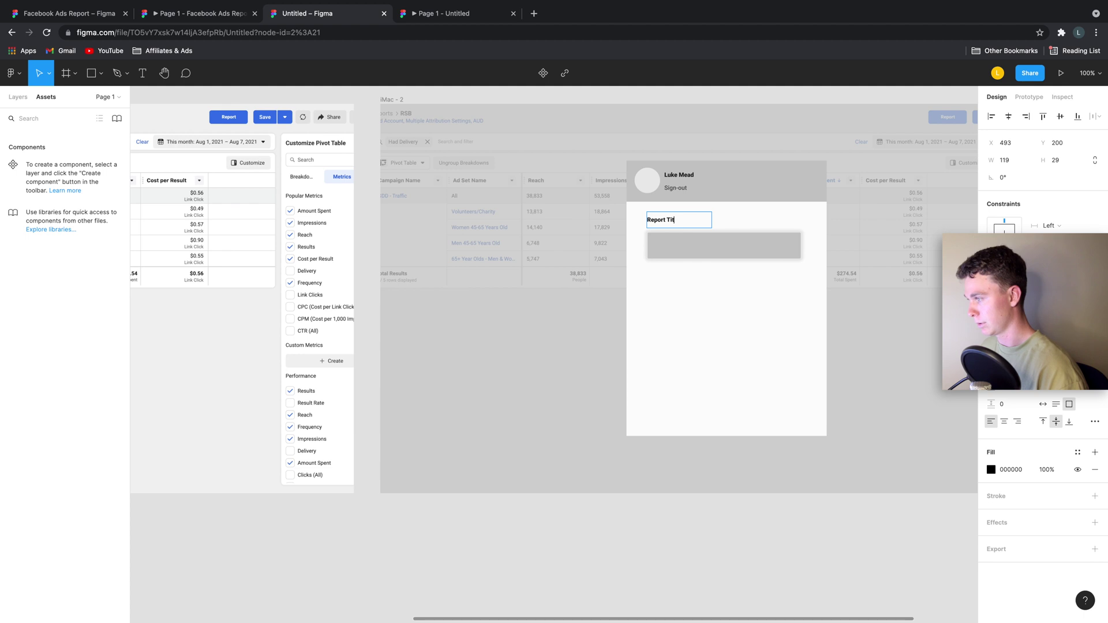
{"action": "type", "text": "le:"}
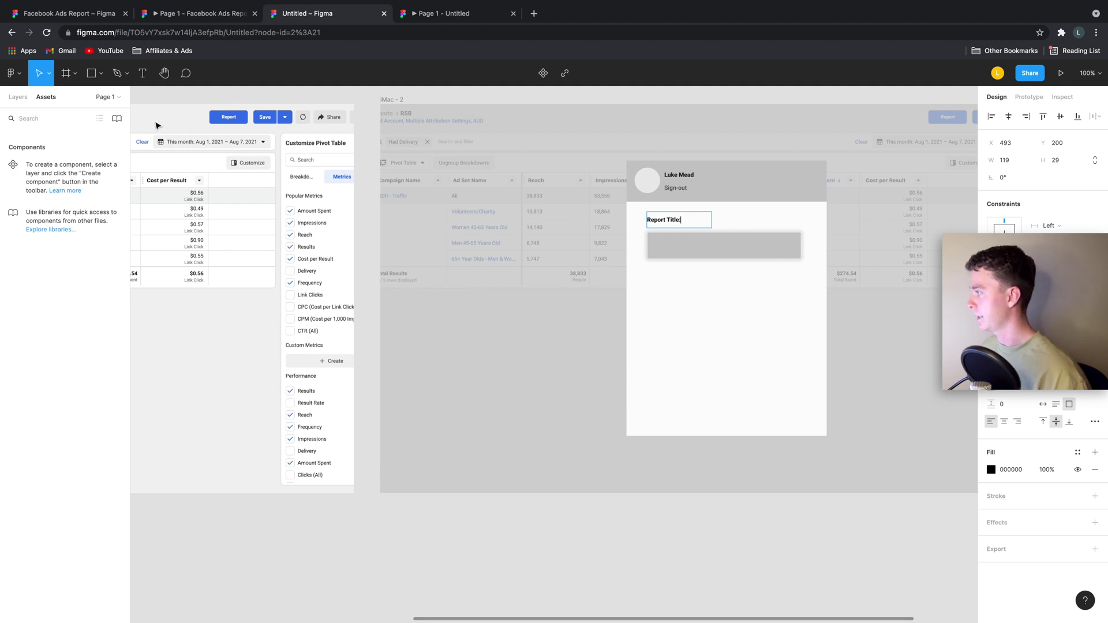
{"action": "left_click", "coordinate": [729, 250]}
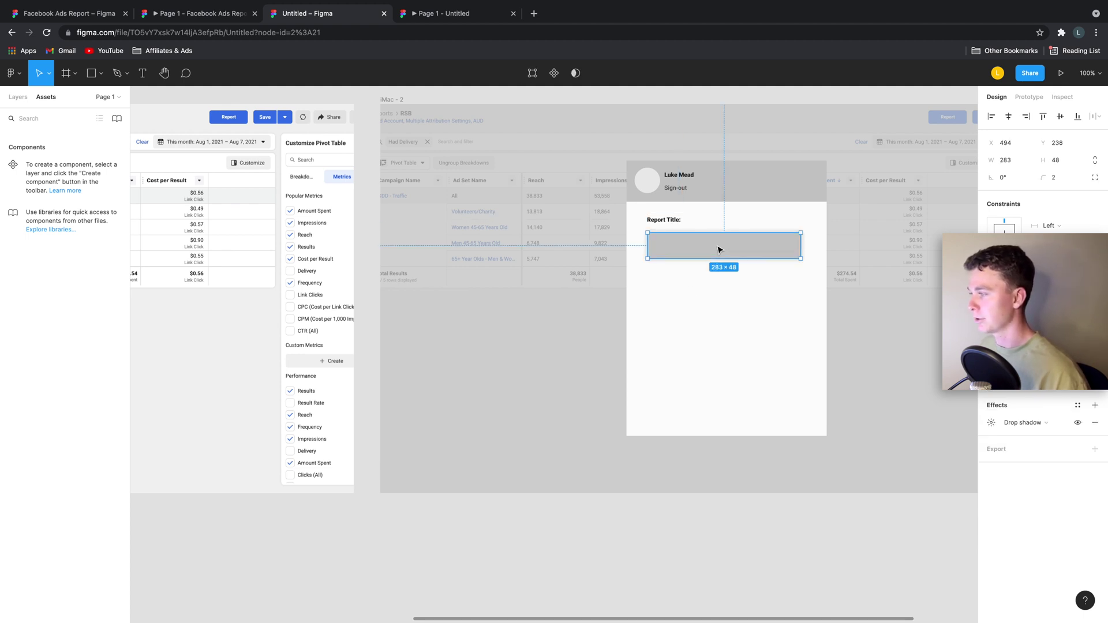
{"action": "double_click", "coordinate": [660, 222]}
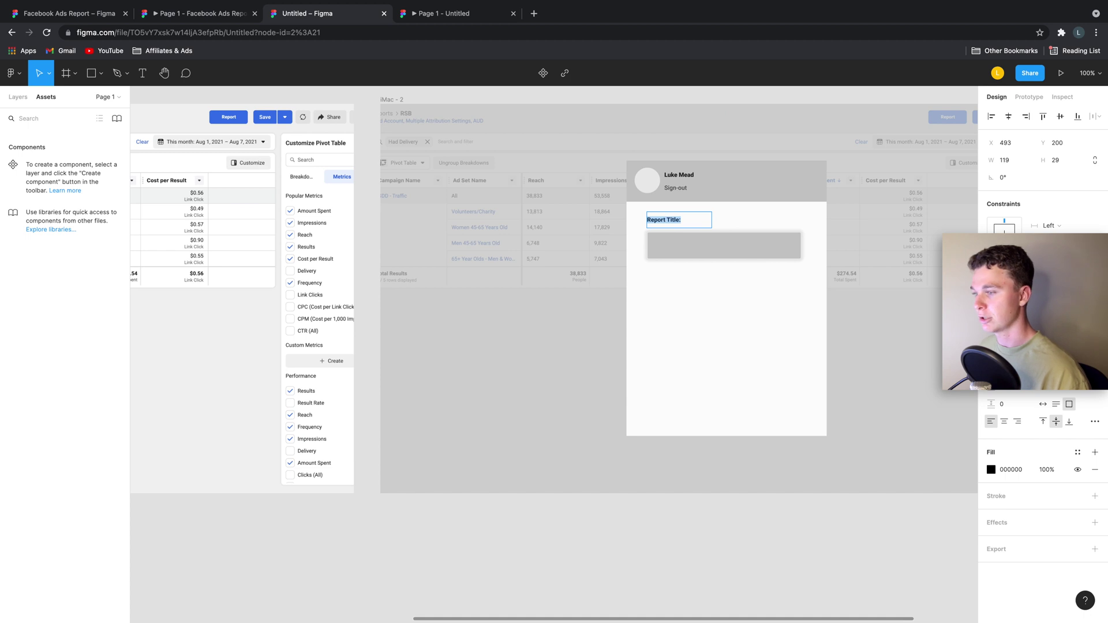
{"action": "left_click", "coordinate": [1073, 347]}
{"action": "left_click", "coordinate": [1070, 433]}
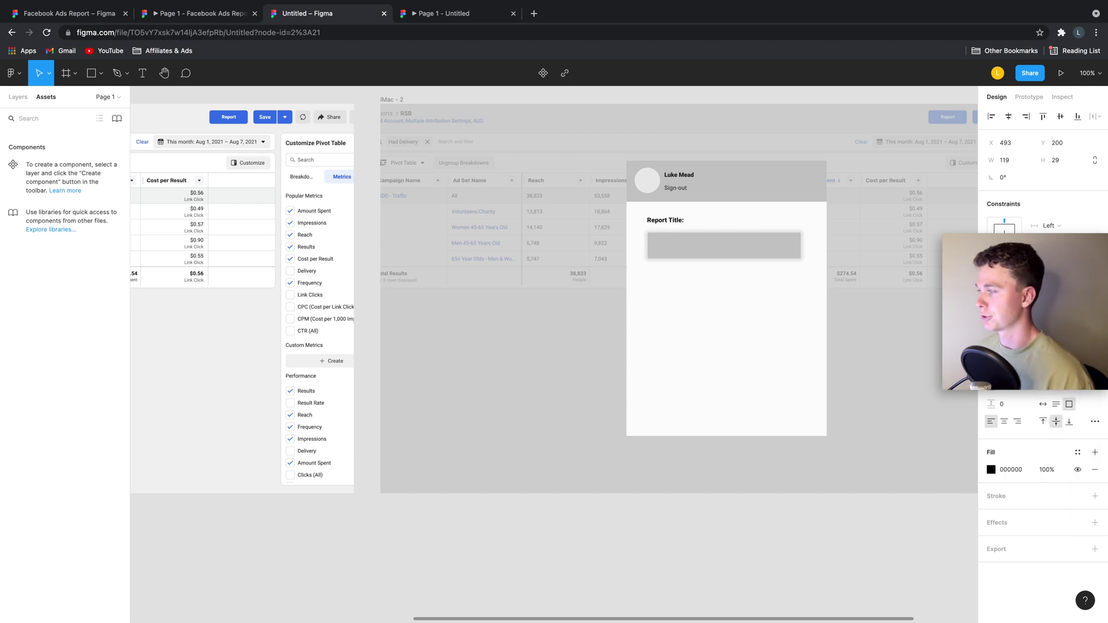
{"action": "left_click_drag", "start_coordinate": [674, 231], "coordinate": [673, 230]}
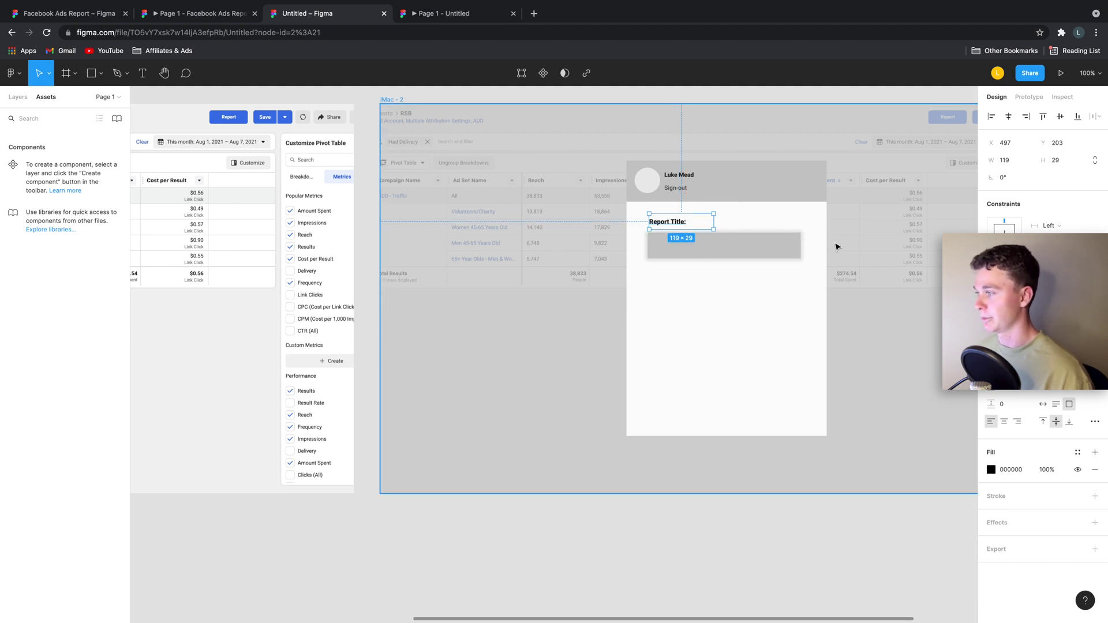
{"action": "left_click", "coordinate": [662, 251], "text": "shift"}
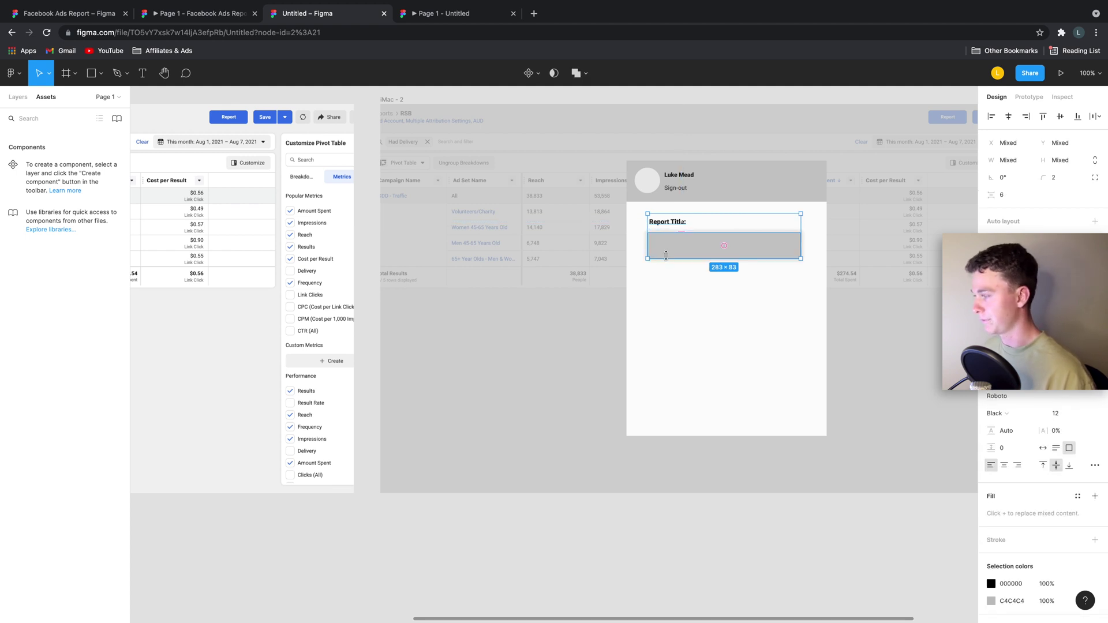
- Paste two copies of the label-and-field block, stacking them below the first
{"action": "key", "text": "ctrl+v"}
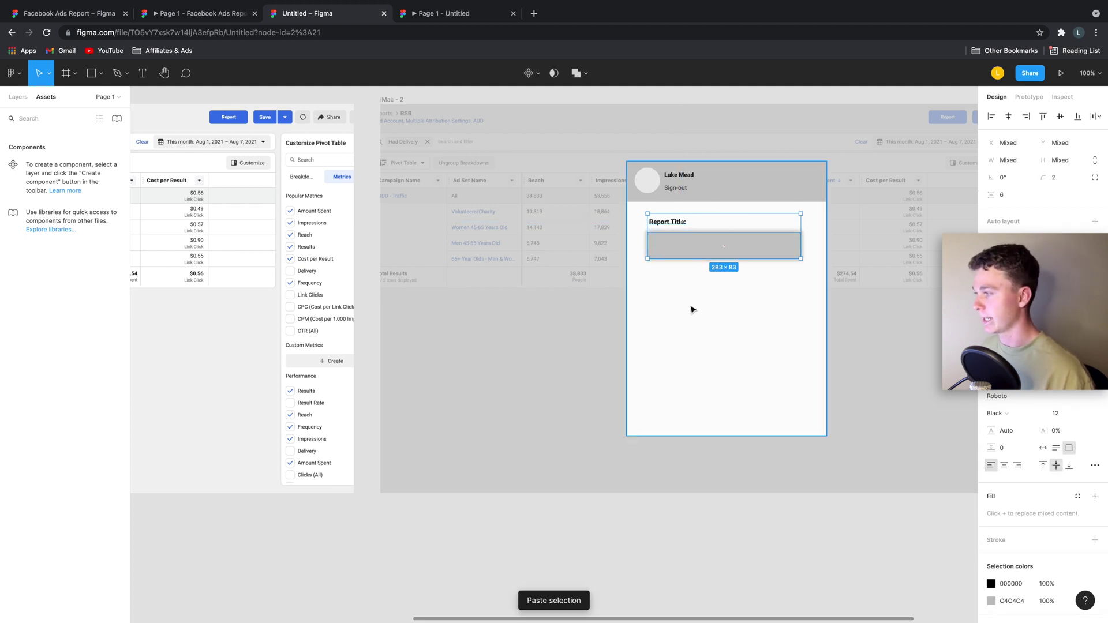
{"action": "left_click_drag", "start_coordinate": [687, 254], "coordinate": [688, 307]}
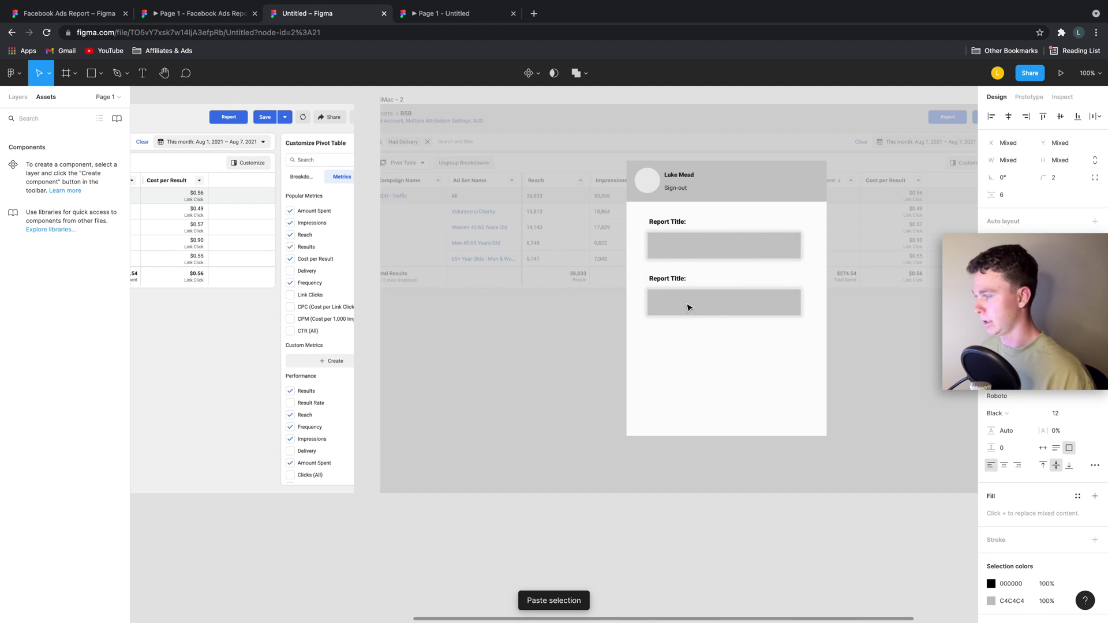
{"action": "key", "text": "ctrl+v"}
{"action": "mouse_move", "coordinate": [684, 249]}
{"action": "left_mouse_down"}
{"action": "mouse_move", "coordinate": [680, 371]}
{"action": "mouse_move", "coordinate": [686, 363]}
{"action": "left_mouse_up"}
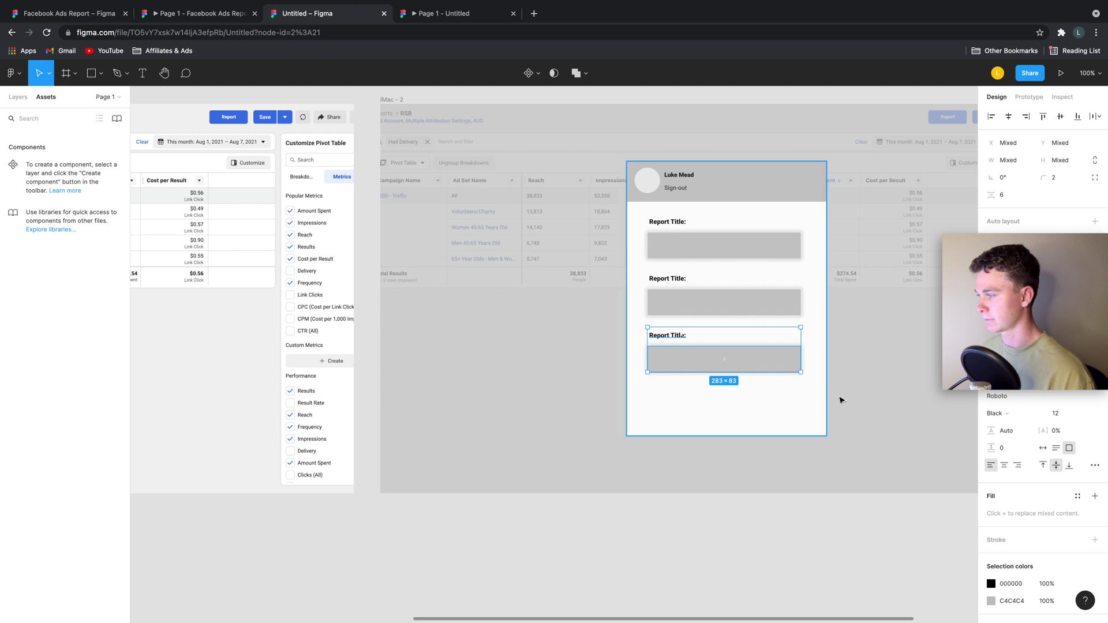
- Copy the grey field below the third block, checking the reference prototype and design file
{"action": "double_click", "coordinate": [780, 363]}
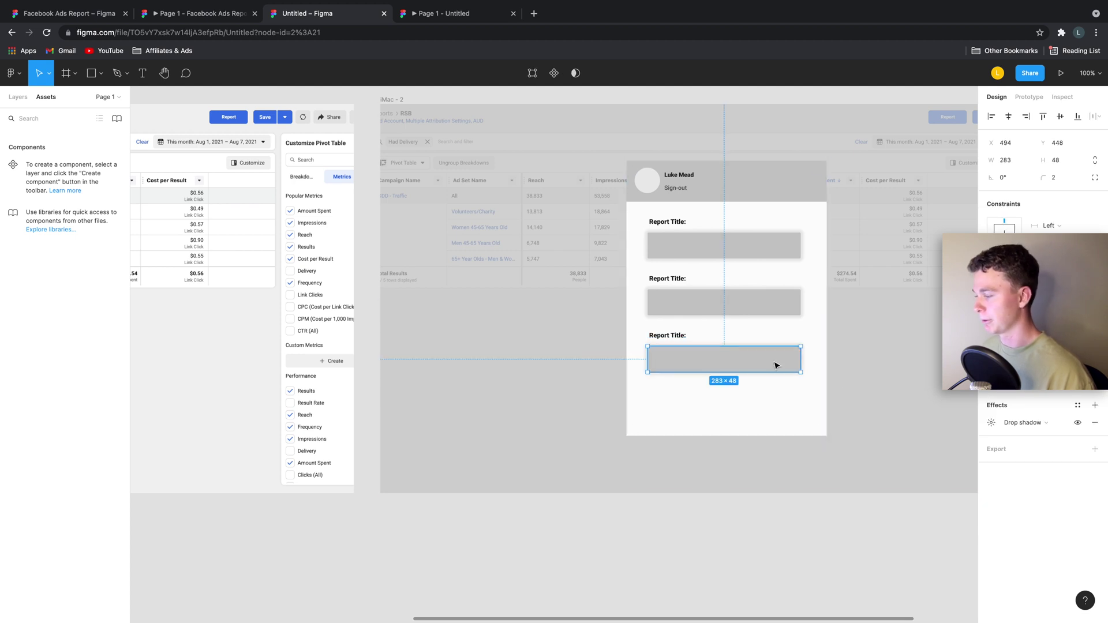
{"action": "left_click_drag", "start_coordinate": [756, 358], "coordinate": [756, 400], "text": "alt"}
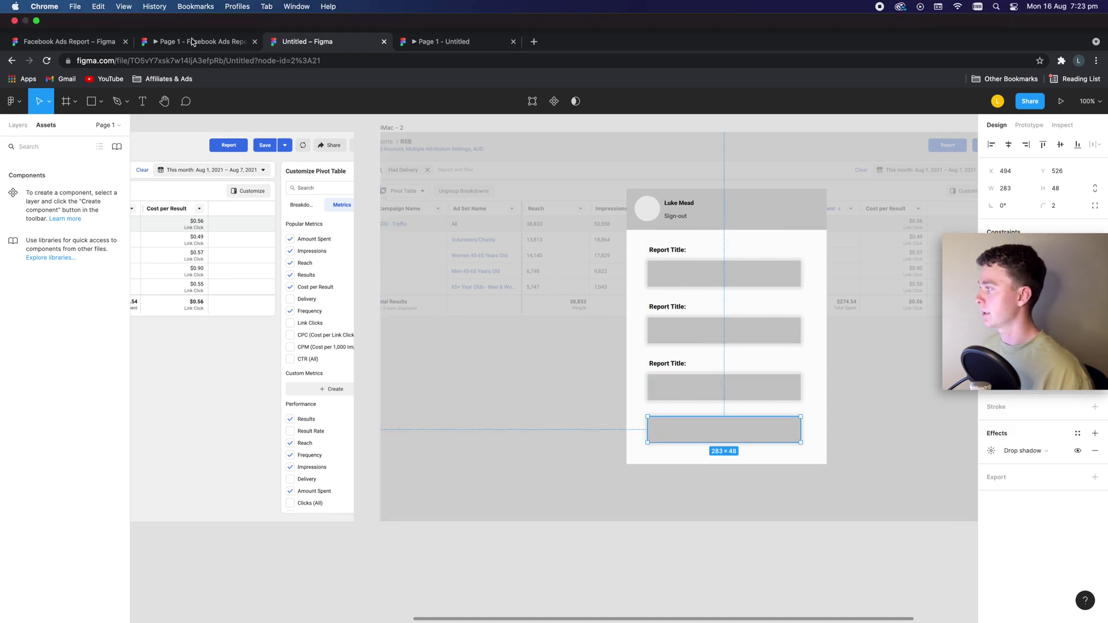
{"action": "left_click", "coordinate": [199, 41]}
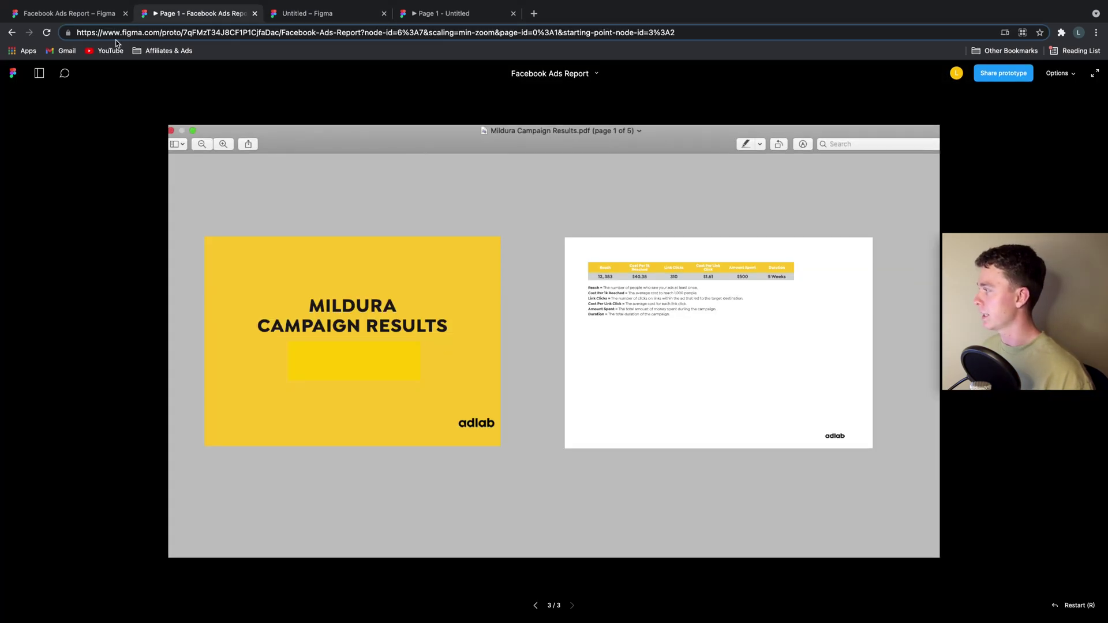
{"action": "left_click", "coordinate": [101, 15]}
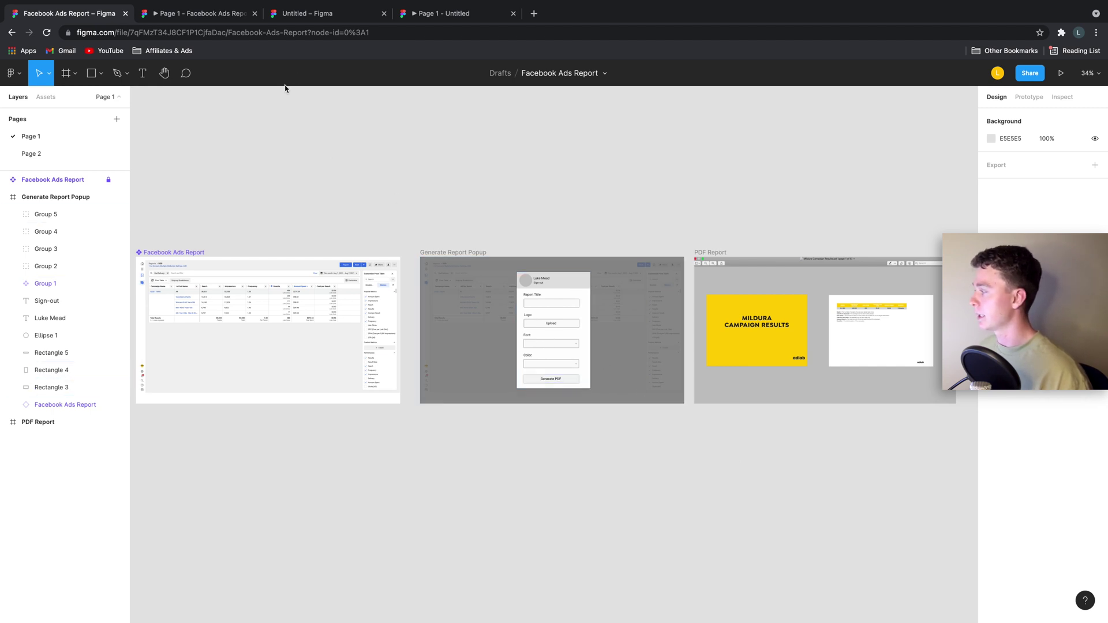
{"action": "left_click", "coordinate": [308, 16]}
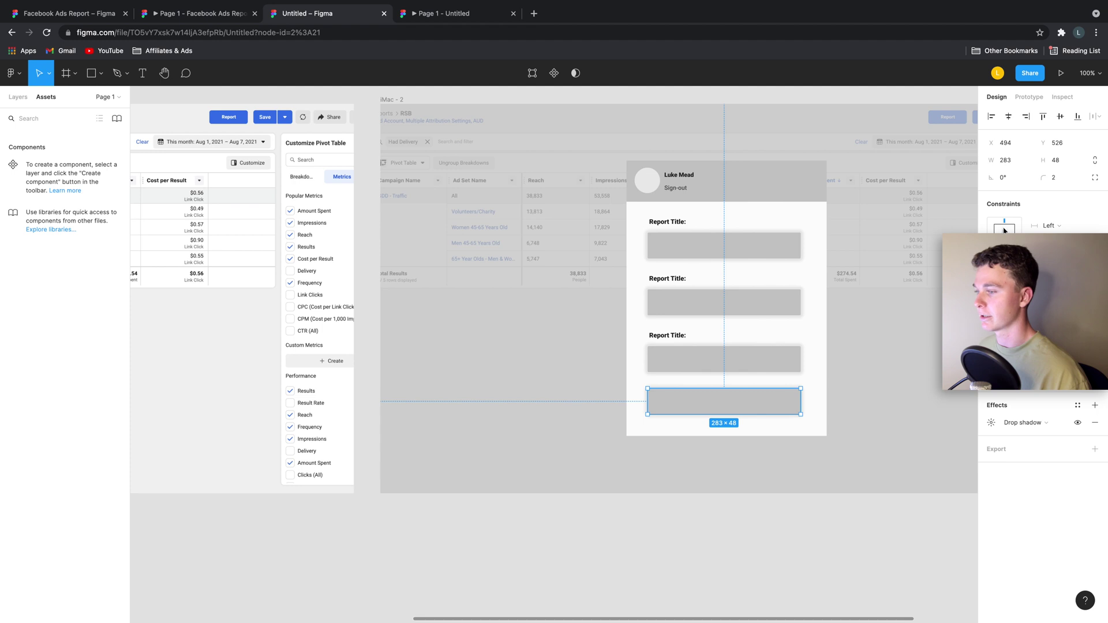
- Fill the new fourth rectangle blue (688FF4)
{"action": "left_click", "coordinate": [993, 323]}
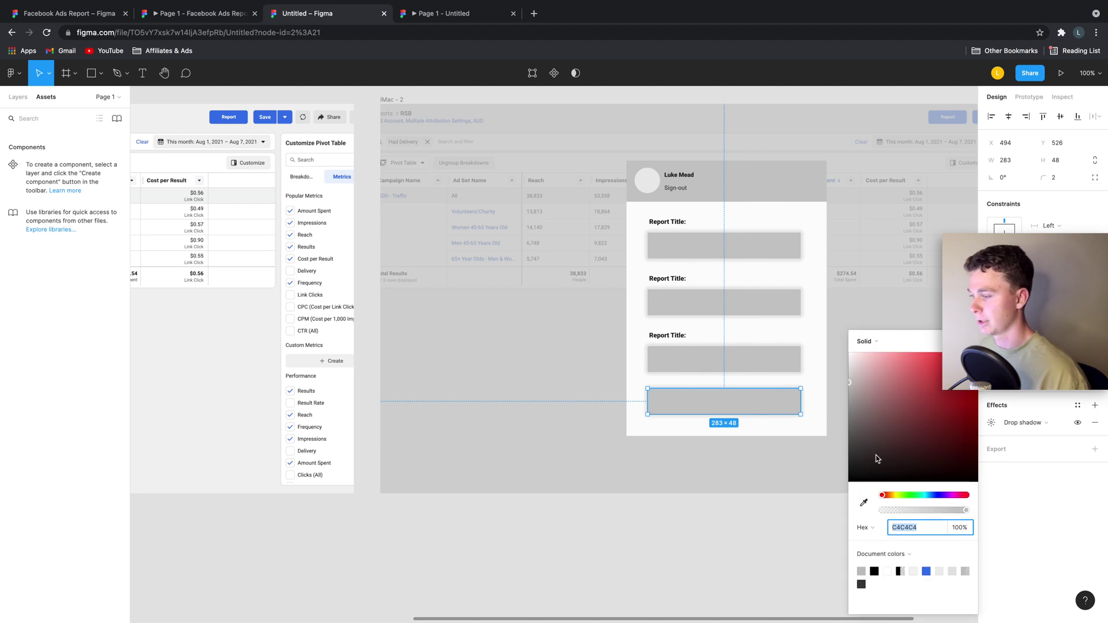
{"action": "left_click", "coordinate": [933, 496]}
{"action": "left_click_drag", "start_coordinate": [912, 407], "coordinate": [920, 374]}
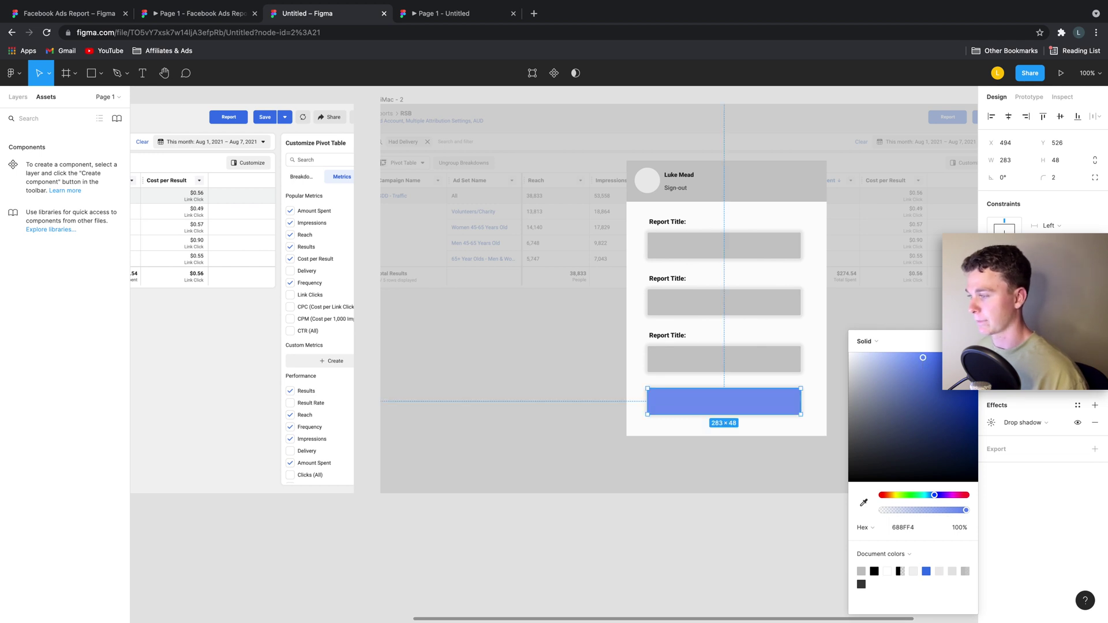
- Copy a Report Title label onto the blue bar to relabel it 'Generate Report'
{"action": "key", "text": "Escape"}
{"action": "left_click", "coordinate": [669, 338]}
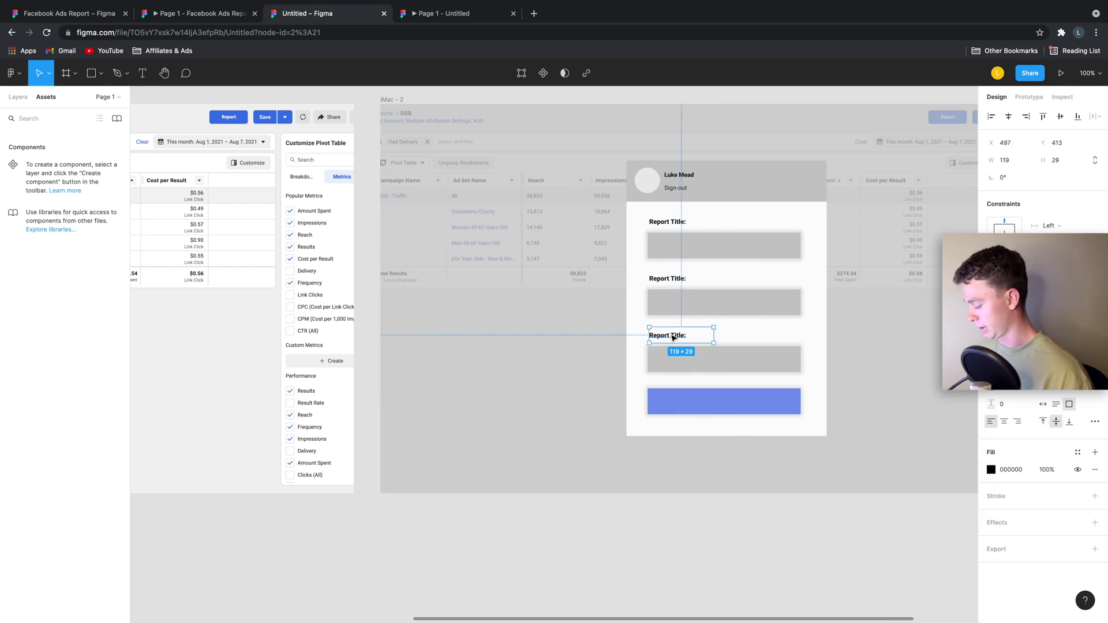
{"action": "left_click_drag", "start_coordinate": [668, 343], "coordinate": [712, 407]}
{"action": "key", "text": "Return"}
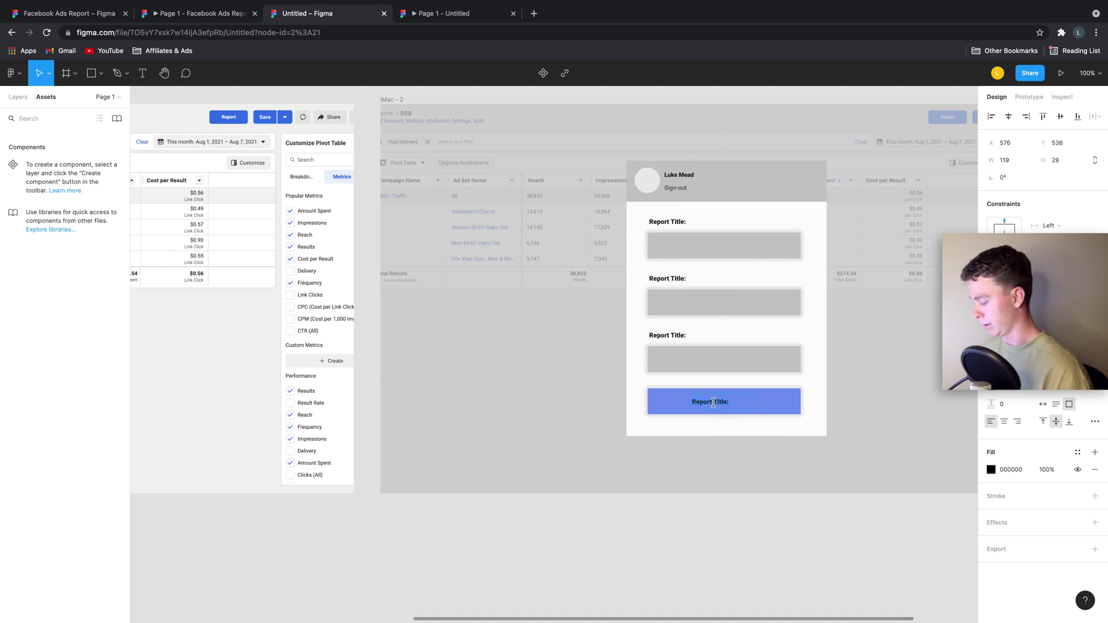
{"action": "type", "text": "6enerate R"}
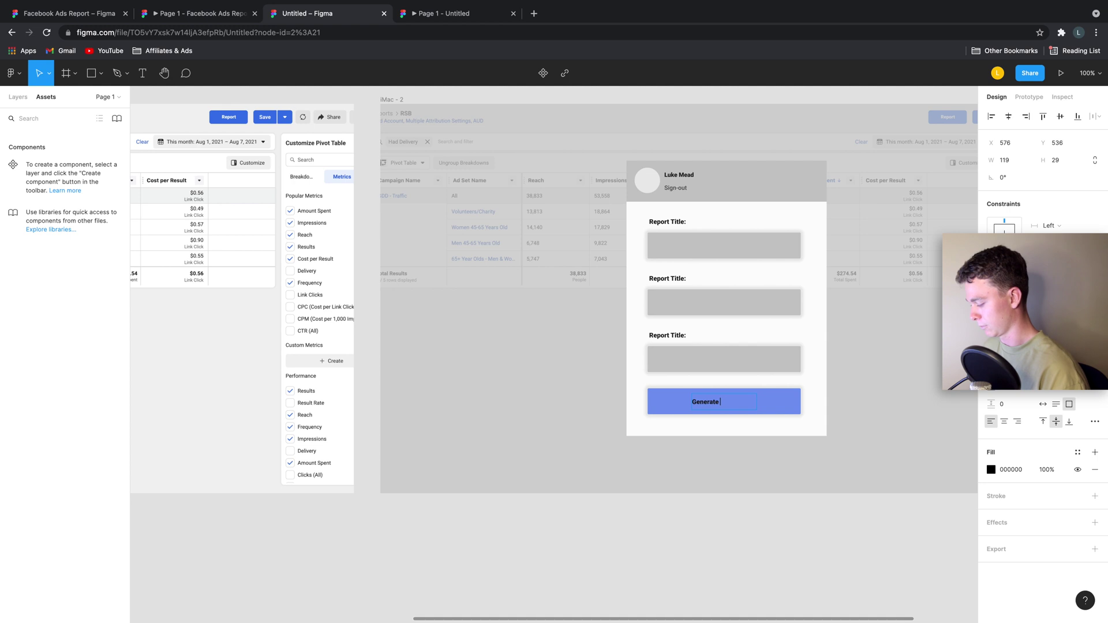
{"action": "type", "text": "eport"}
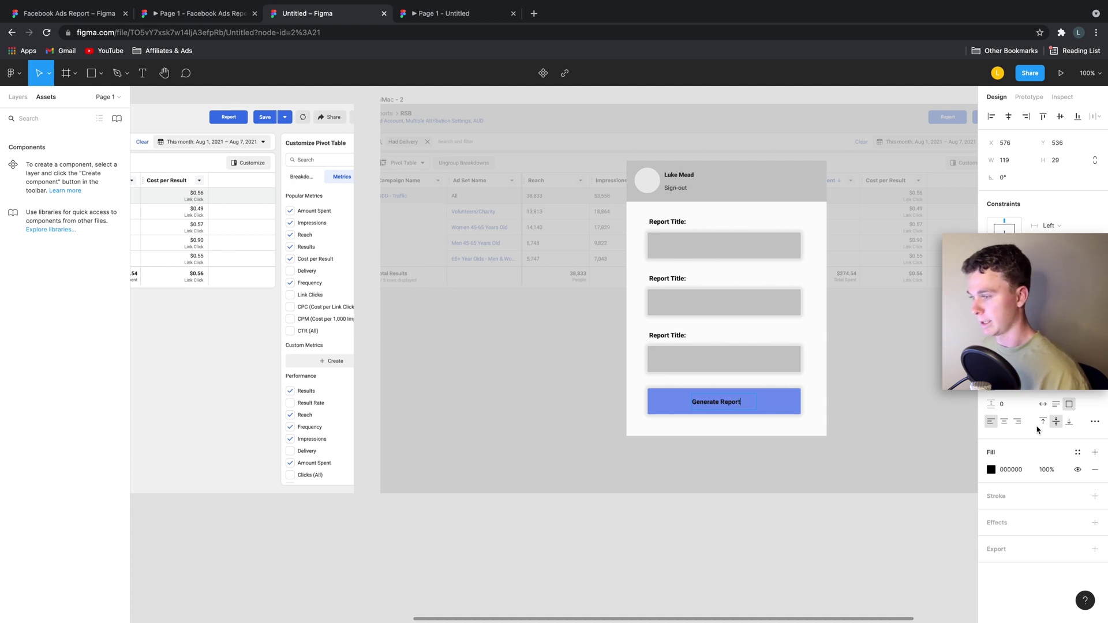
- Centre the Generate Report label, set its font size to 18, and widen its box
{"action": "left_click", "coordinate": [1005, 424]}
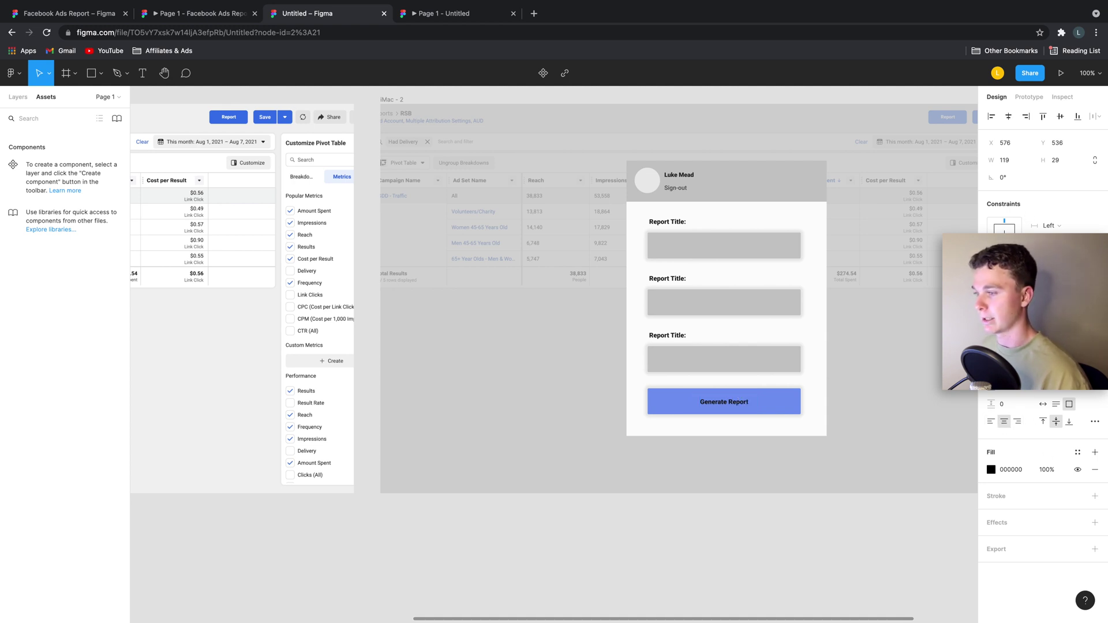
{"action": "left_click", "coordinate": [1086, 381]}
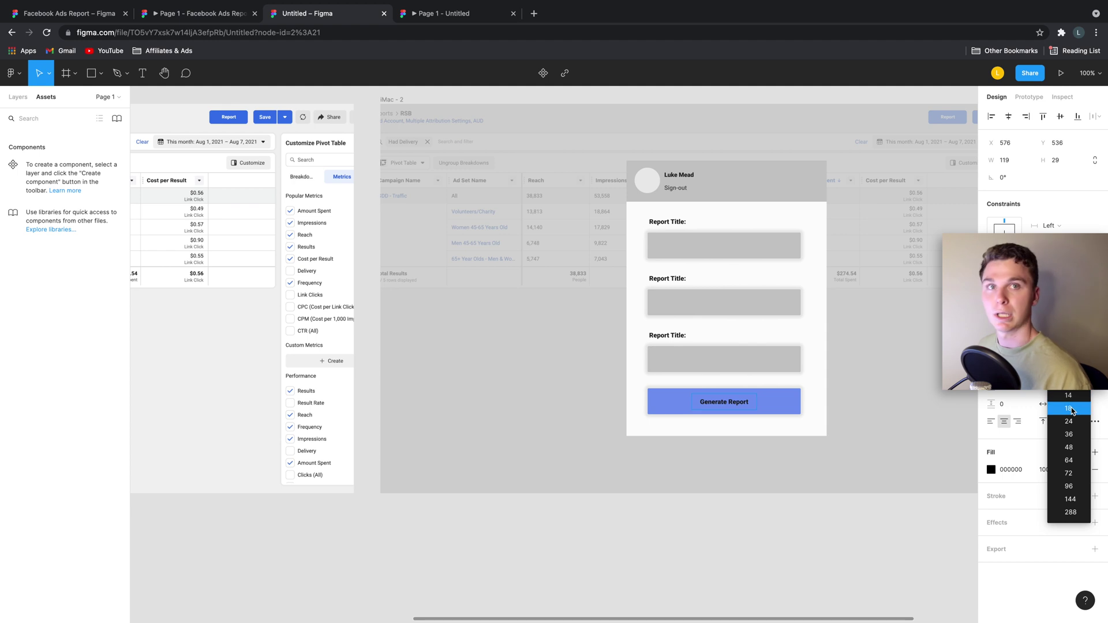
{"action": "key", "text": "Escape"}
{"action": "left_click", "coordinate": [1067, 406]}
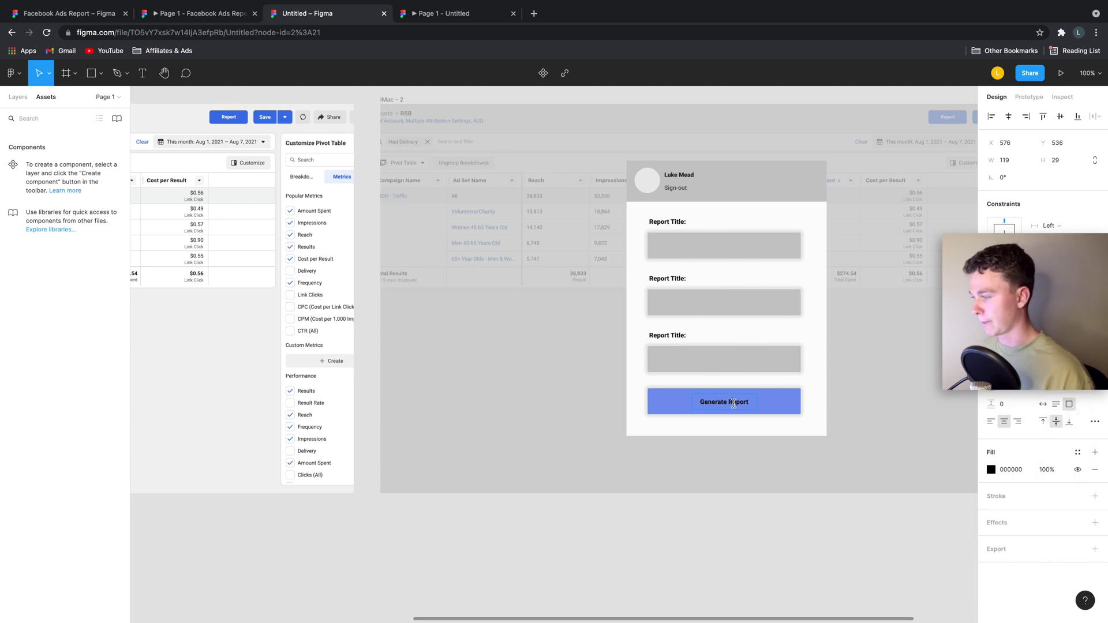
{"action": "left_click", "coordinate": [1087, 381]}
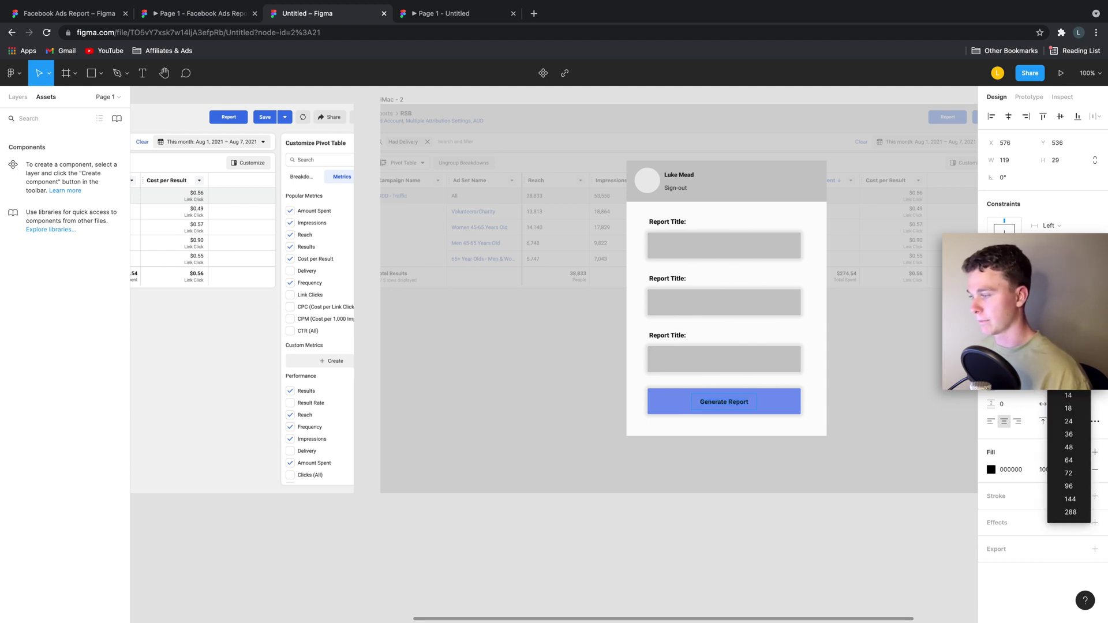
{"action": "left_click", "coordinate": [1069, 406]}
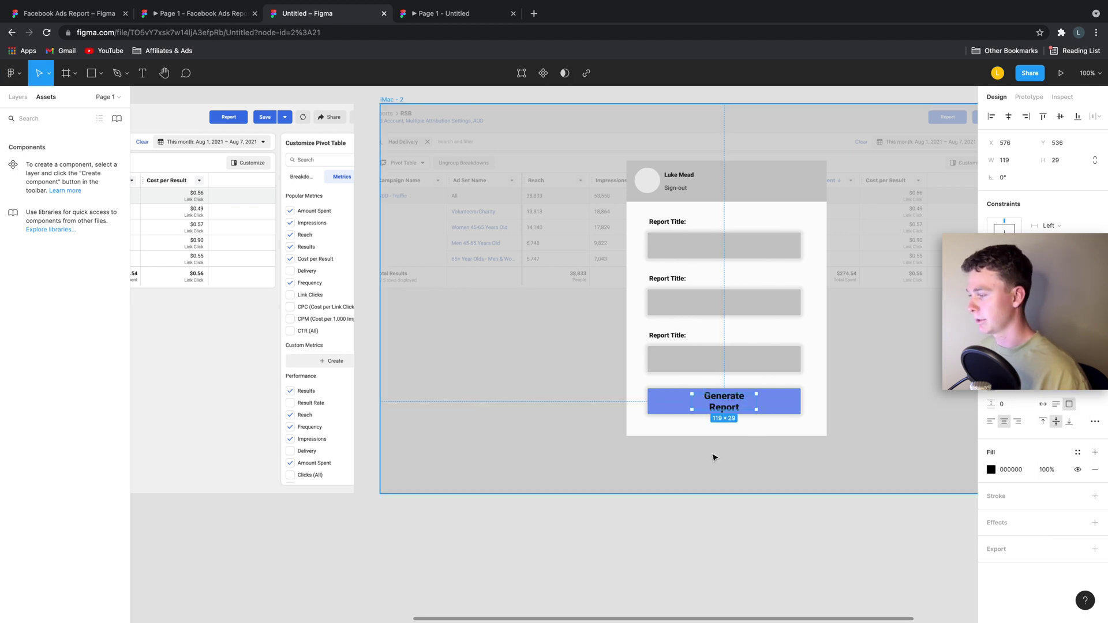
{"action": "double_click", "coordinate": [762, 400]}
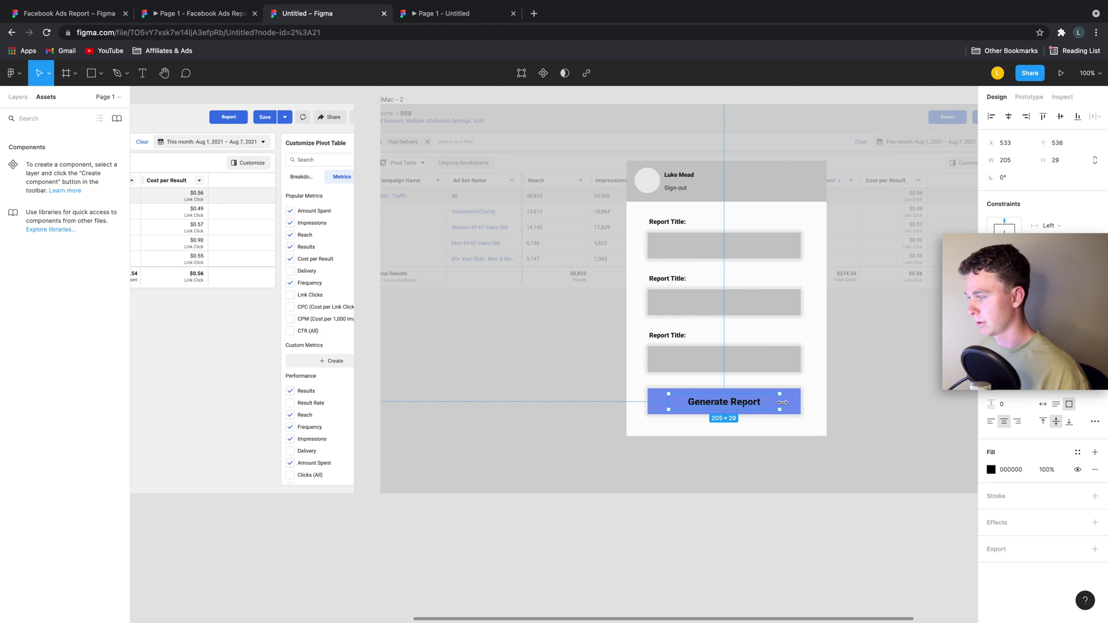
{"action": "left_click", "coordinate": [785, 547]}
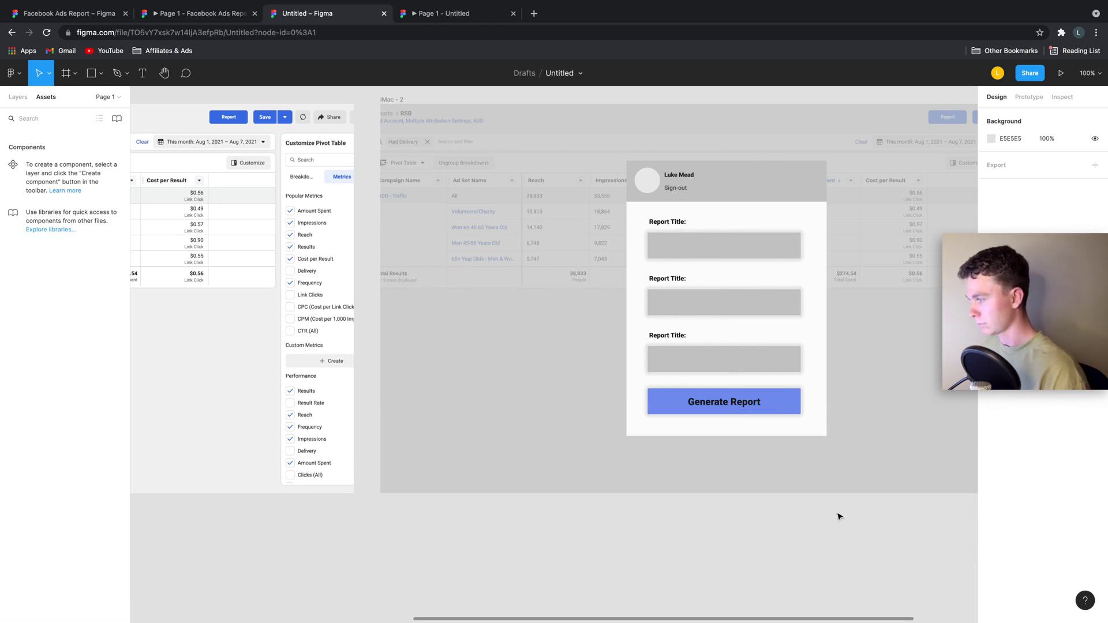
{"action": "scroll", "coordinate": [839, 517], "scroll_direction": "down", "scroll_amount": 5}
{"action": "scroll", "coordinate": [727, 410], "scroll_direction": "down", "scroll_amount": 2}
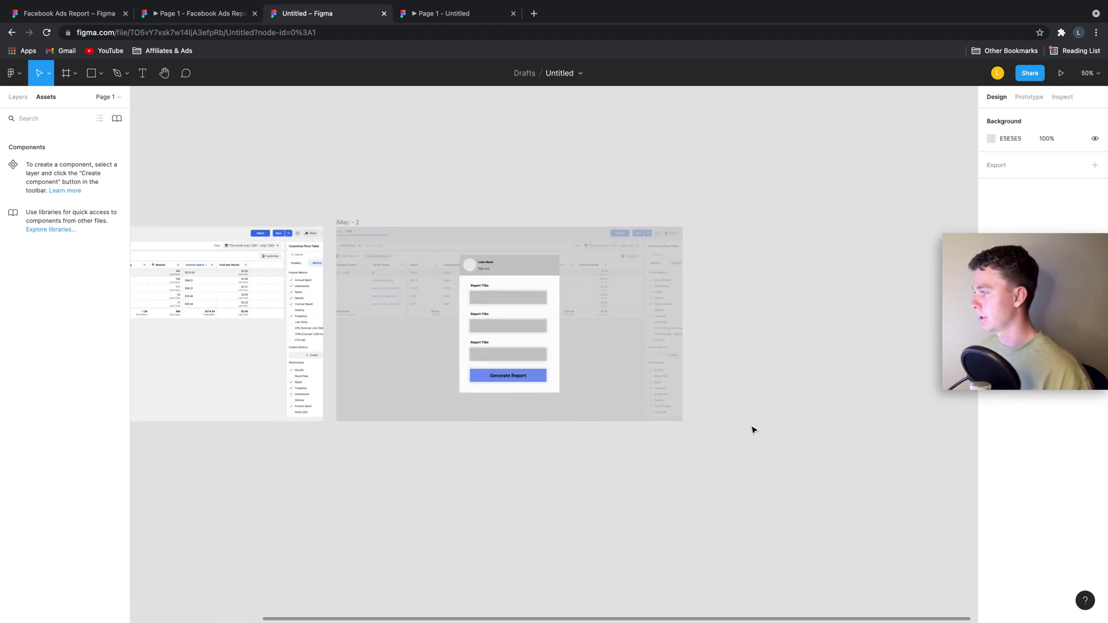
{"action": "scroll", "coordinate": [752, 431], "scroll_direction": "right", "scroll_amount": 2}
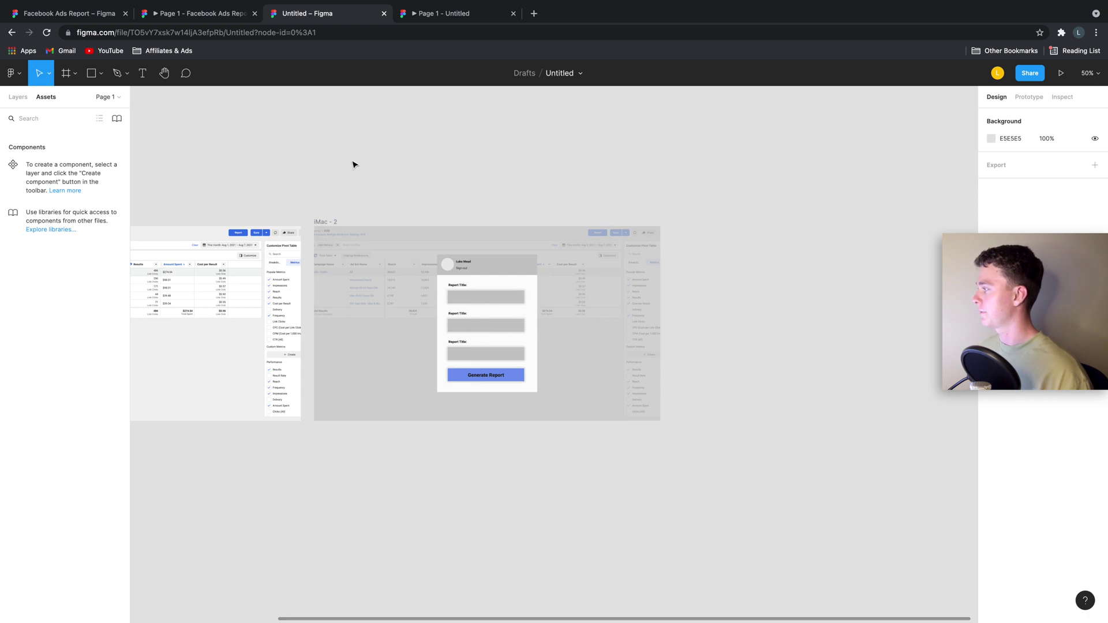
- Add a 1280×720 iMac - 3 frame right of iMac - 2, aligned level with it
{"action": "left_click", "coordinate": [64, 72]}
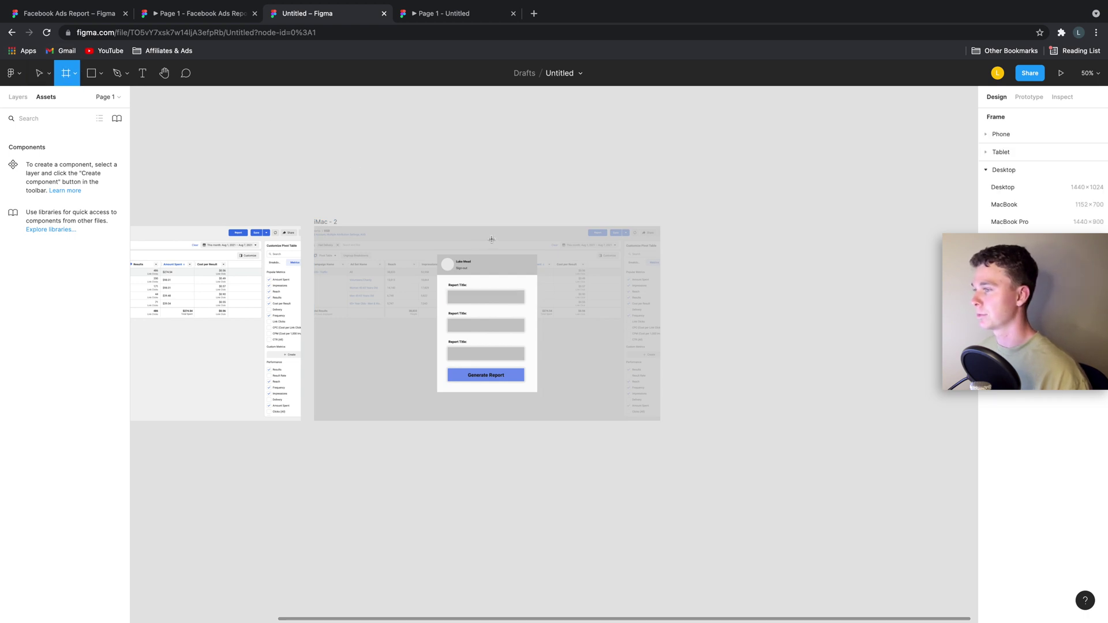
{"action": "left_click", "coordinate": [1004, 238]}
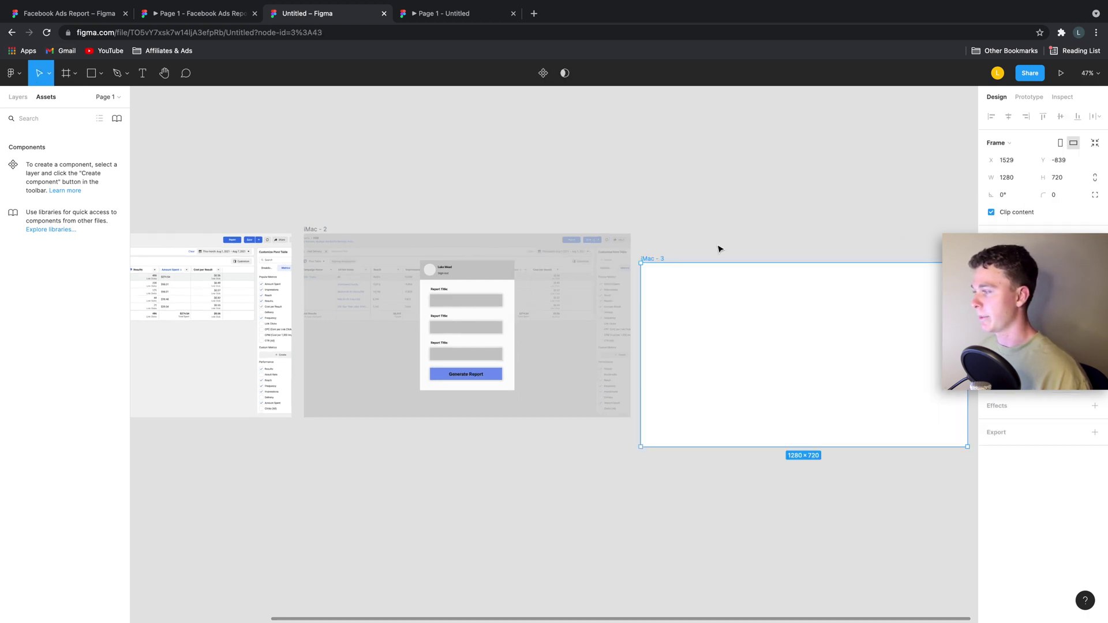
{"action": "left_click_drag", "start_coordinate": [771, 280], "coordinate": [771, 276]}
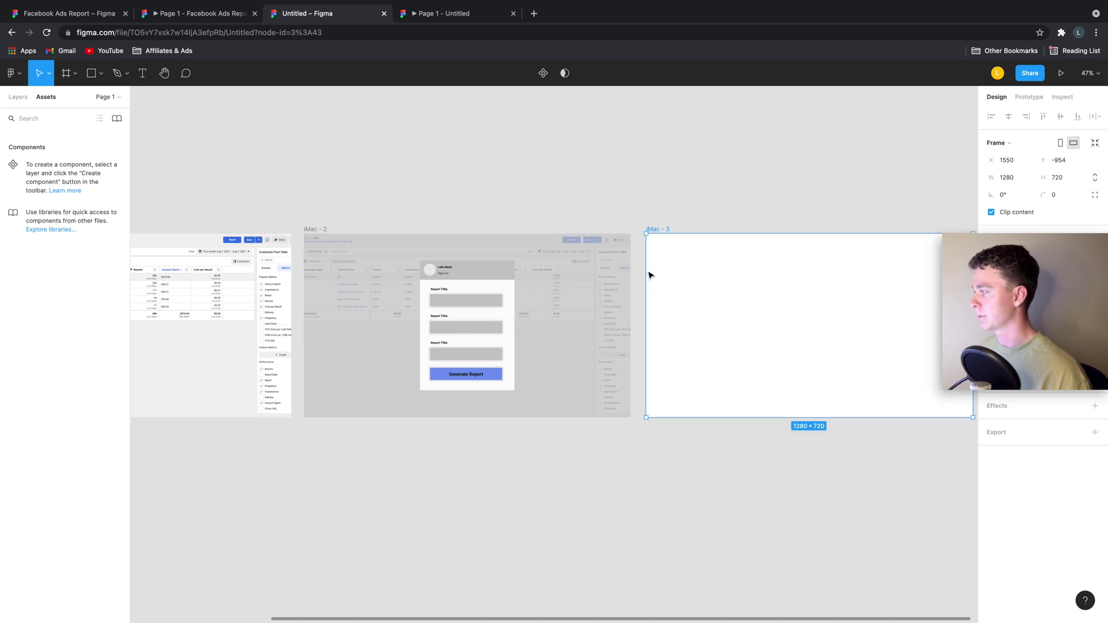
{"action": "left_click", "coordinate": [624, 440]}
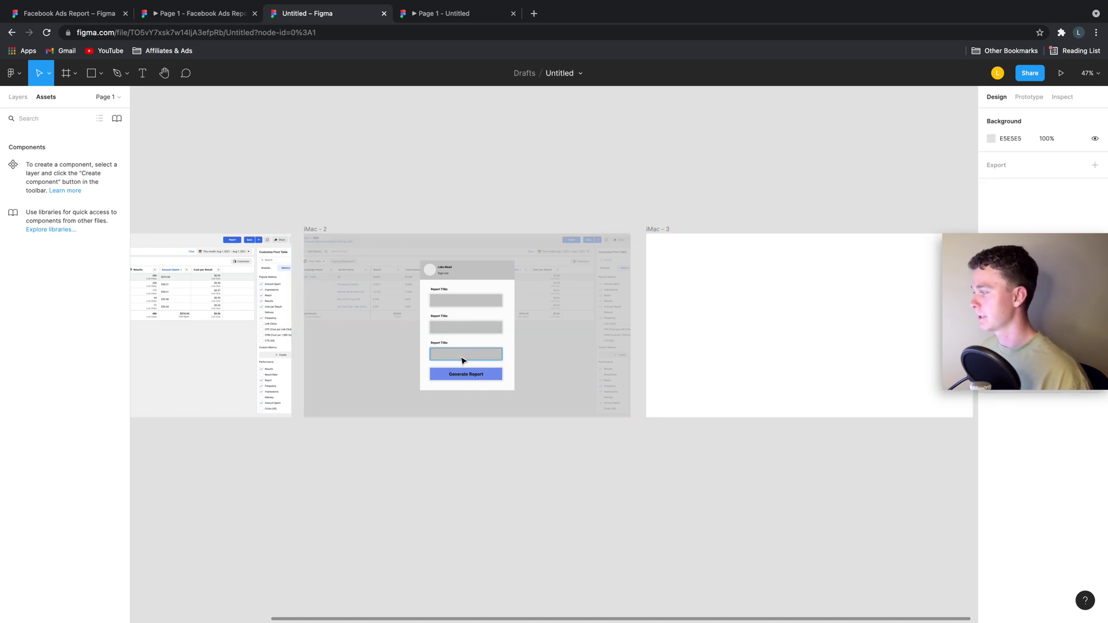
{"action": "left_click", "coordinate": [497, 374]}
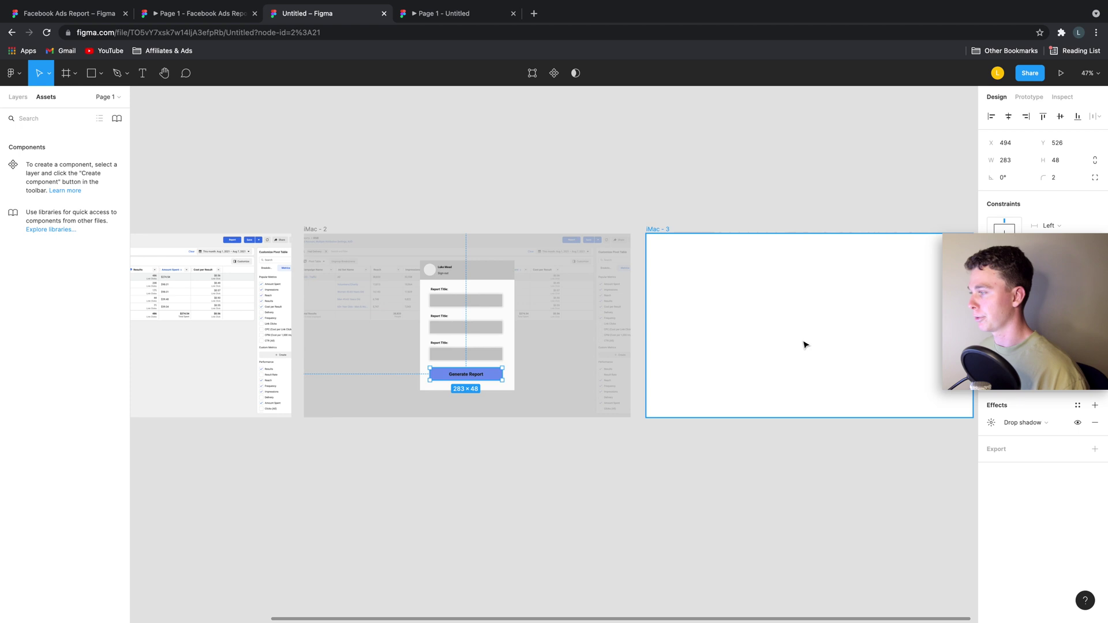
{"action": "scroll", "coordinate": [438, 378], "scroll_direction": "left", "scroll_amount": 3}
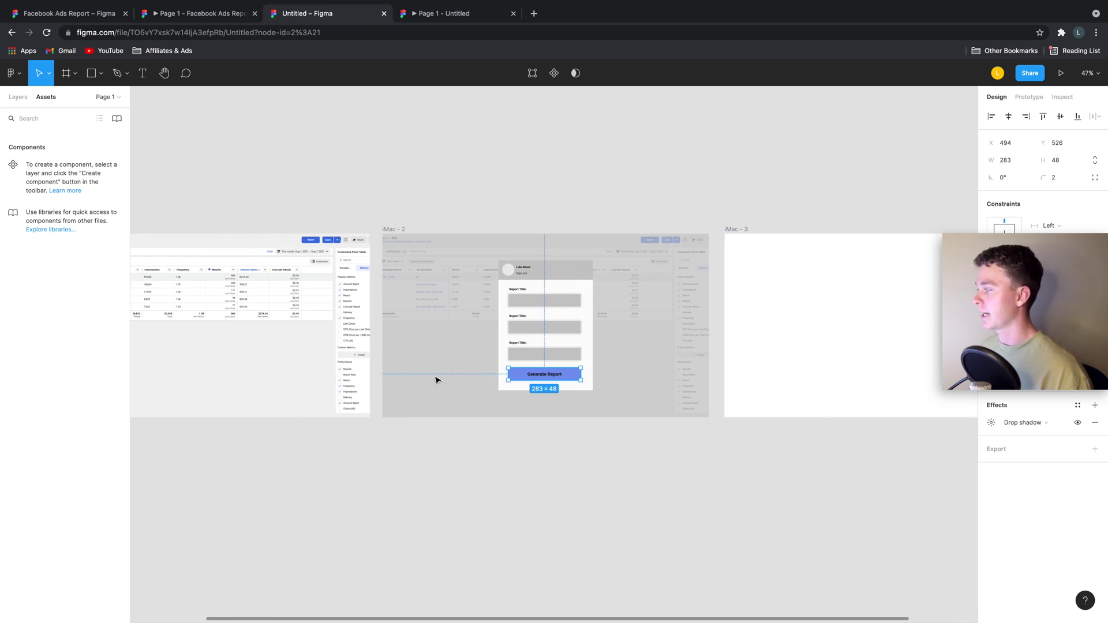
{"action": "scroll", "coordinate": [438, 379], "scroll_direction": "left", "scroll_amount": 1}
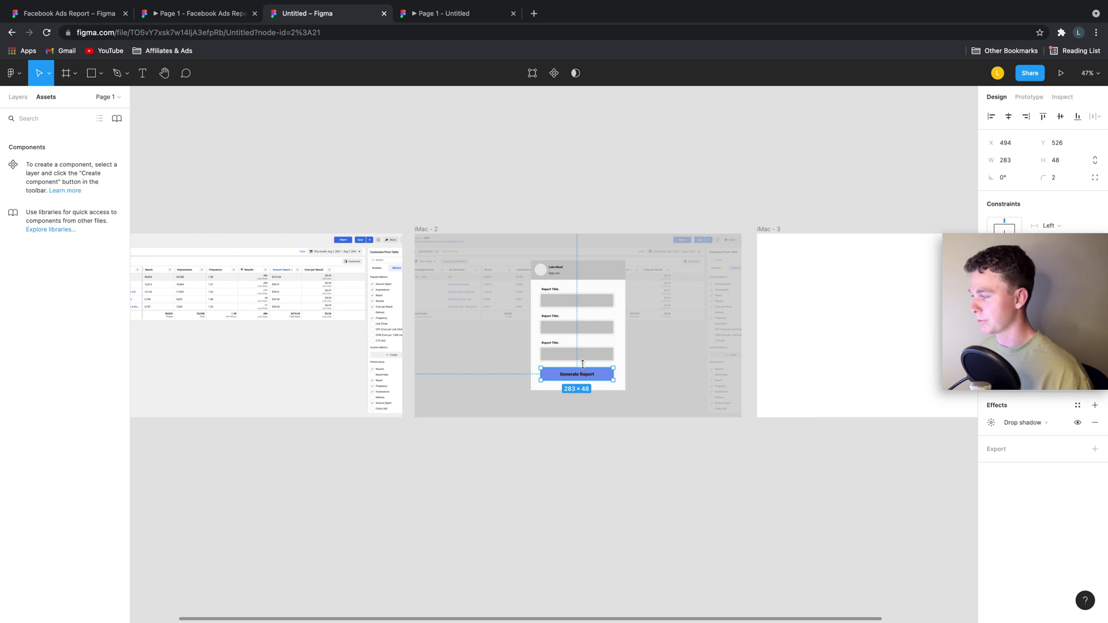
{"action": "scroll", "coordinate": [571, 359], "scroll_direction": "right", "scroll_amount": 3}
{"action": "scroll", "coordinate": [647, 355], "scroll_direction": "down", "scroll_amount": 1}
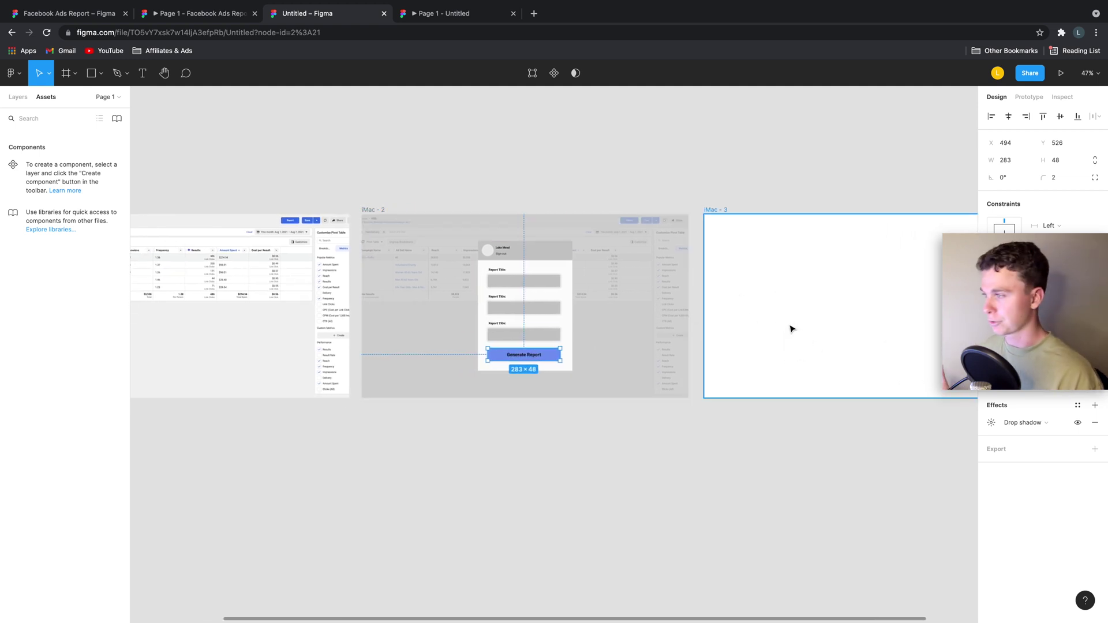
{"action": "scroll", "coordinate": [783, 333], "scroll_direction": "right", "scroll_amount": 3}
{"action": "scroll", "coordinate": [782, 338], "scroll_direction": "right", "scroll_amount": 2}
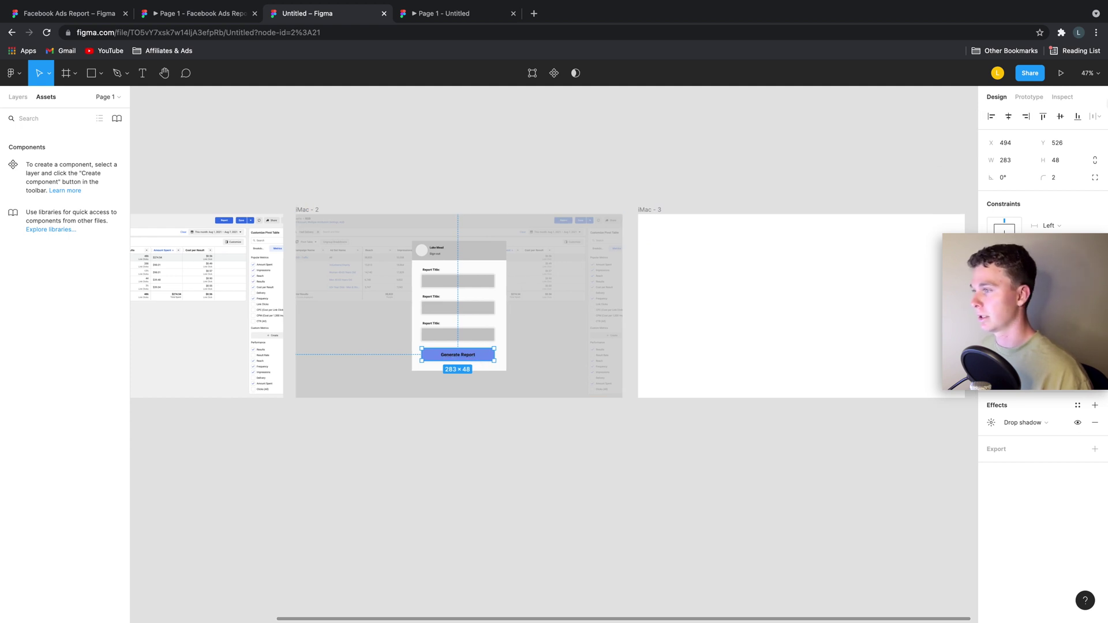
- Give the Generate Report button an On click → Navigate to iMac - 3 interaction
{"action": "left_click", "coordinate": [1028, 97]}
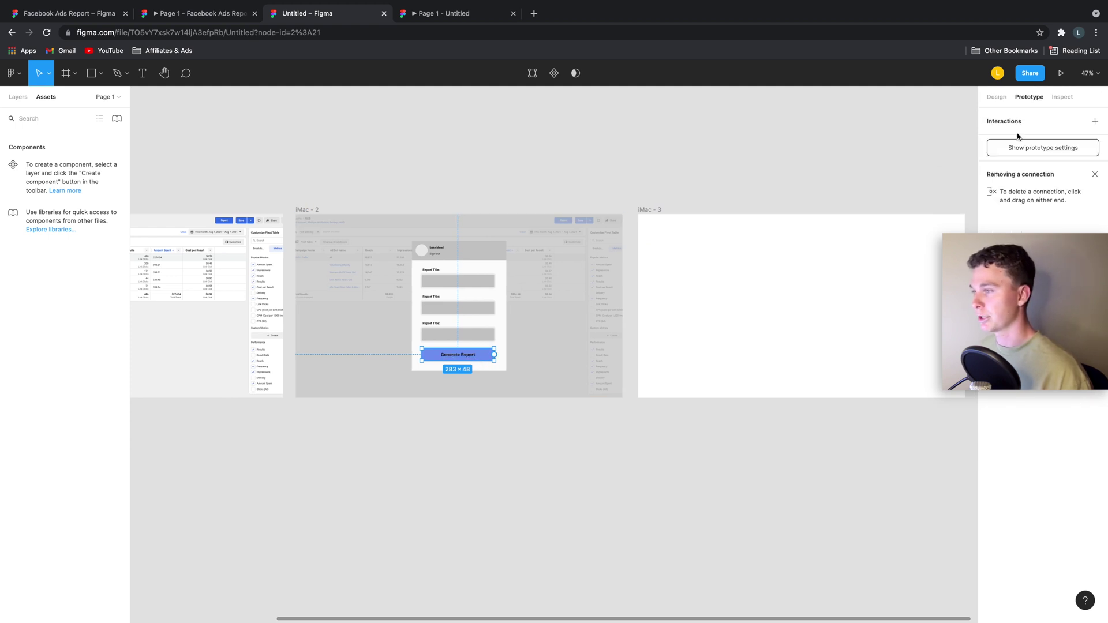
{"action": "left_click", "coordinate": [1055, 122]}
{"action": "left_click", "coordinate": [996, 139]}
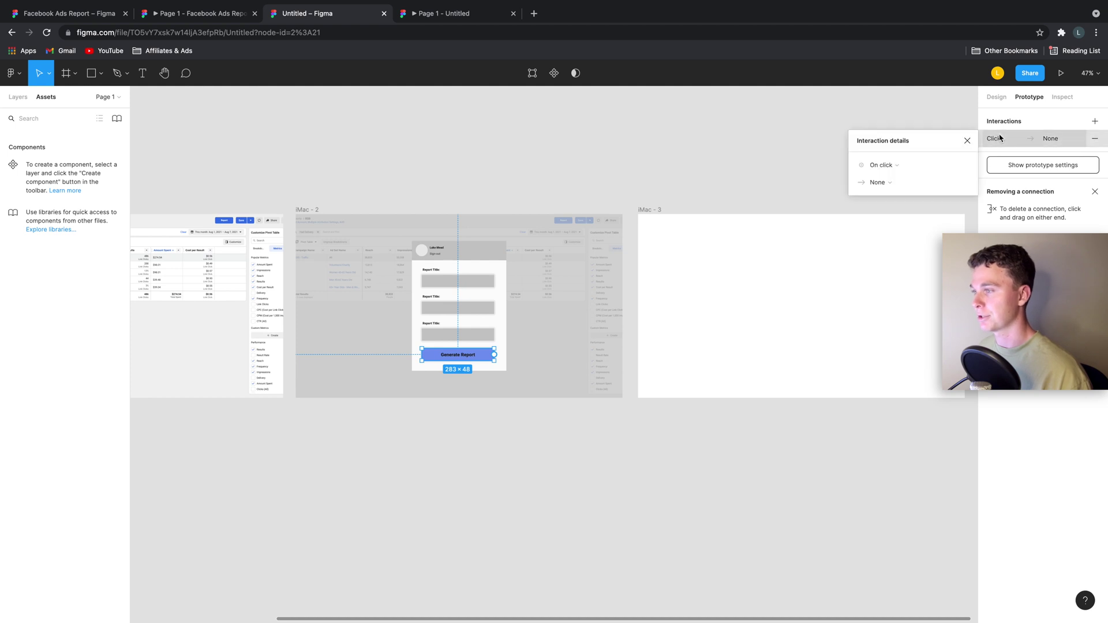
{"action": "left_click", "coordinate": [885, 184]}
{"action": "left_click", "coordinate": [896, 209]}
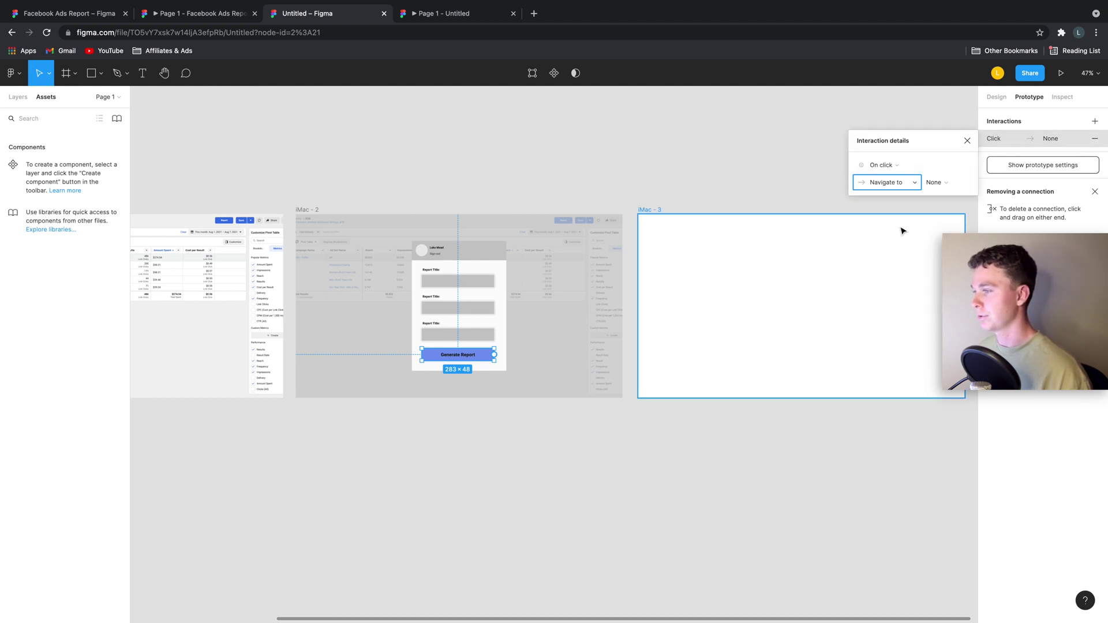
{"action": "left_click", "coordinate": [947, 183]}
{"action": "left_click", "coordinate": [961, 208]}
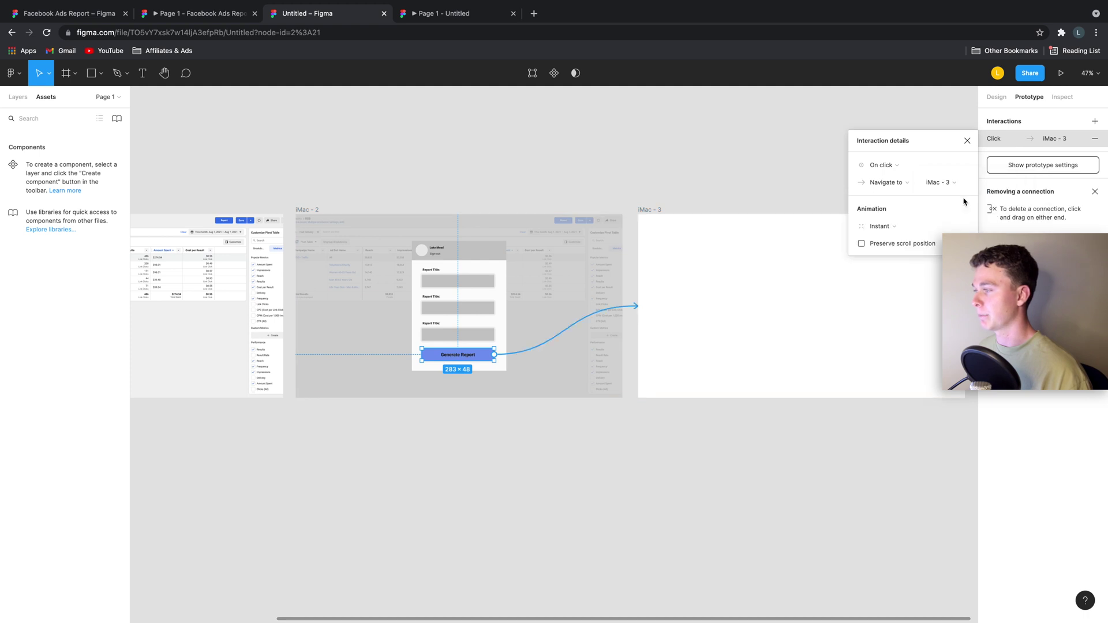
{"action": "left_click", "coordinate": [774, 482]}
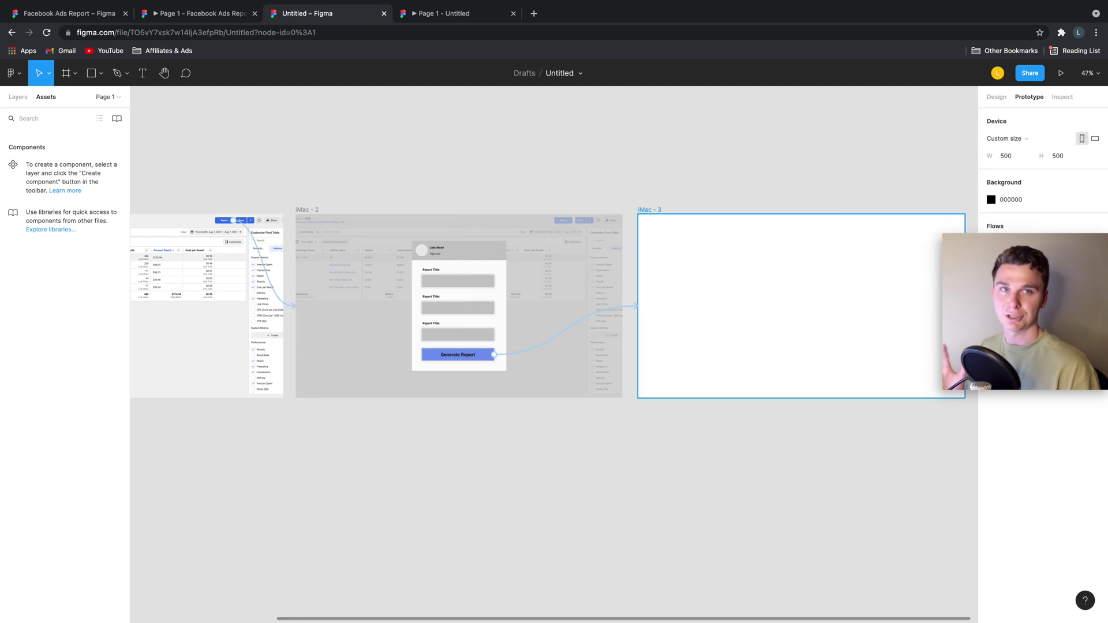
{"action": "scroll", "coordinate": [823, 268], "scroll_direction": "right", "scroll_amount": 3}
{"action": "scroll", "coordinate": [814, 259], "scroll_direction": "right", "scroll_amount": 2}
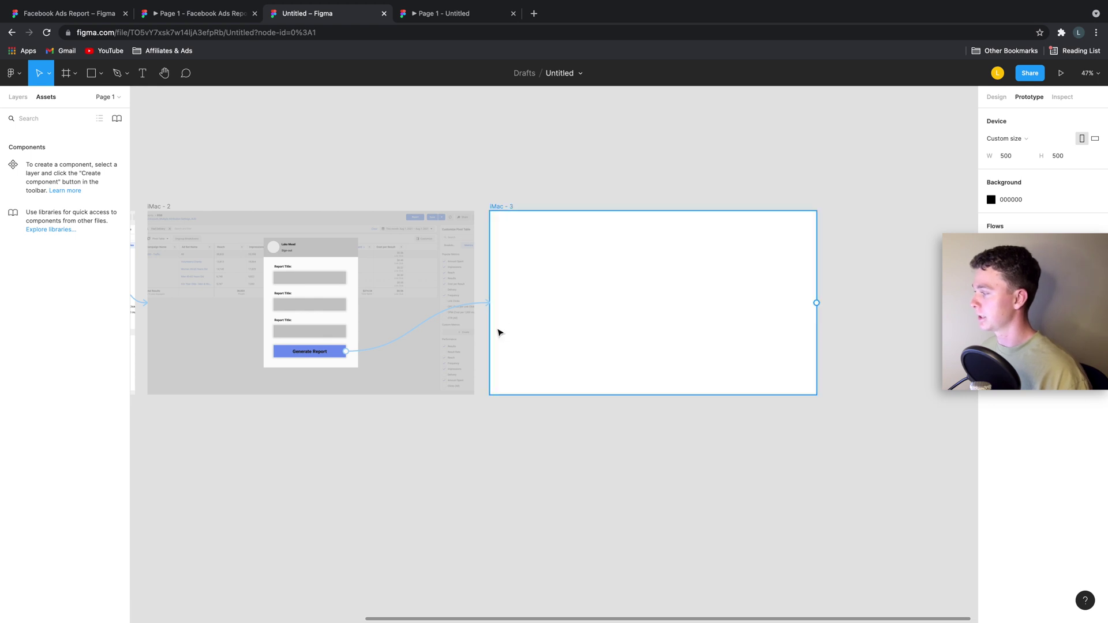
{"action": "left_click", "coordinate": [208, 20]}
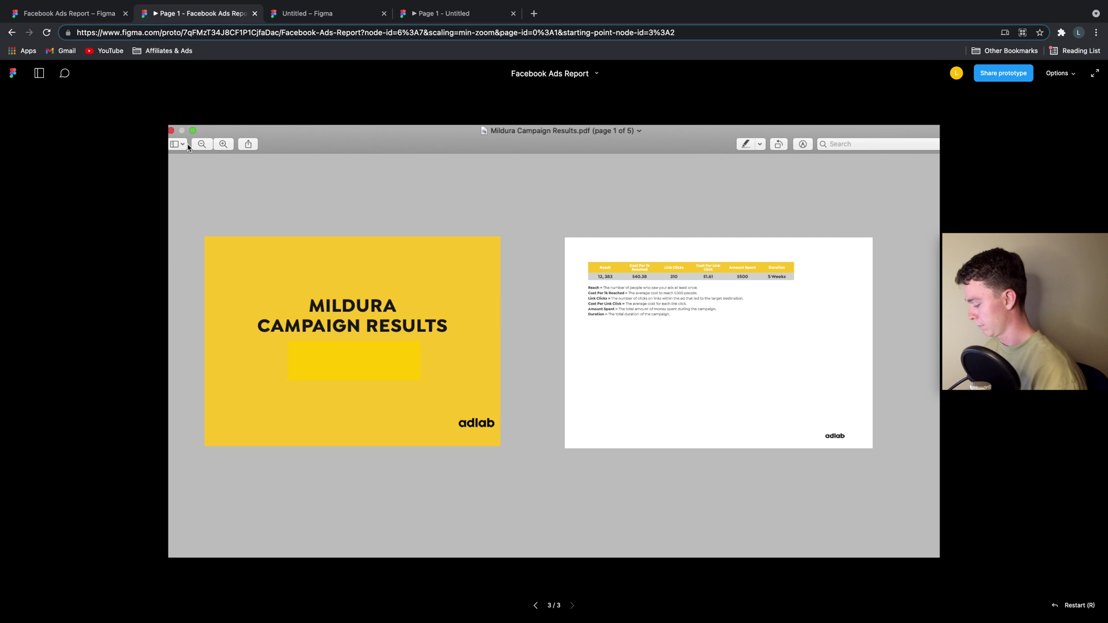
- Screenshot the Mildura Campaign Results report and return to the Untitled Figma file
{"action": "key", "text": "super+shift+4"}
{"action": "left_click_drag", "start_coordinate": [171, 128], "coordinate": [952, 563]}
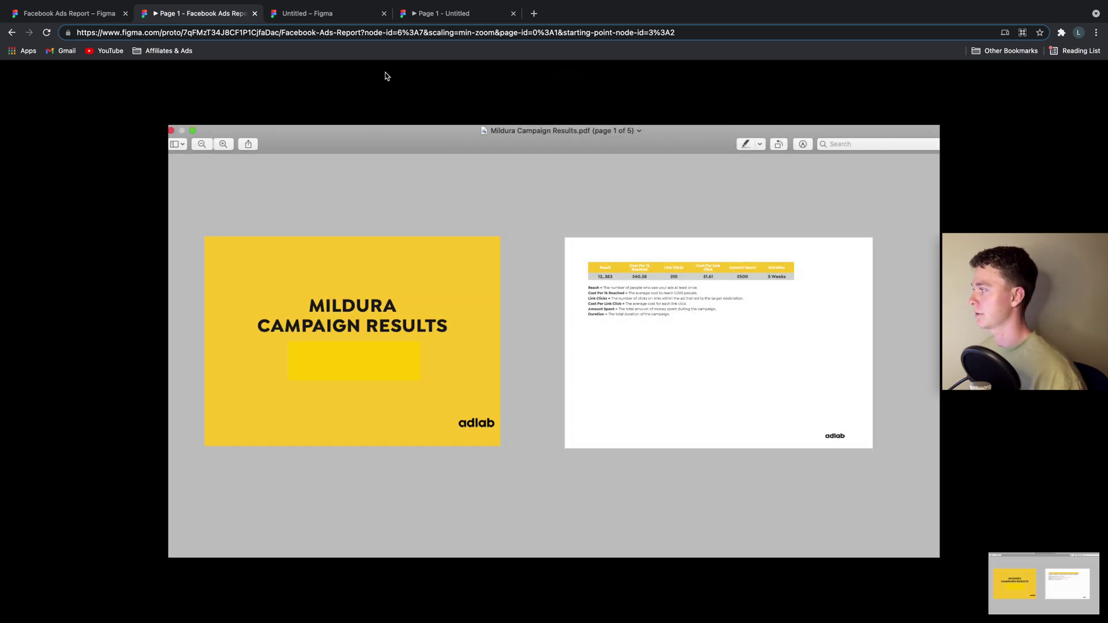
{"action": "left_click", "coordinate": [441, 13]}
{"action": "left_click", "coordinate": [190, 13]}
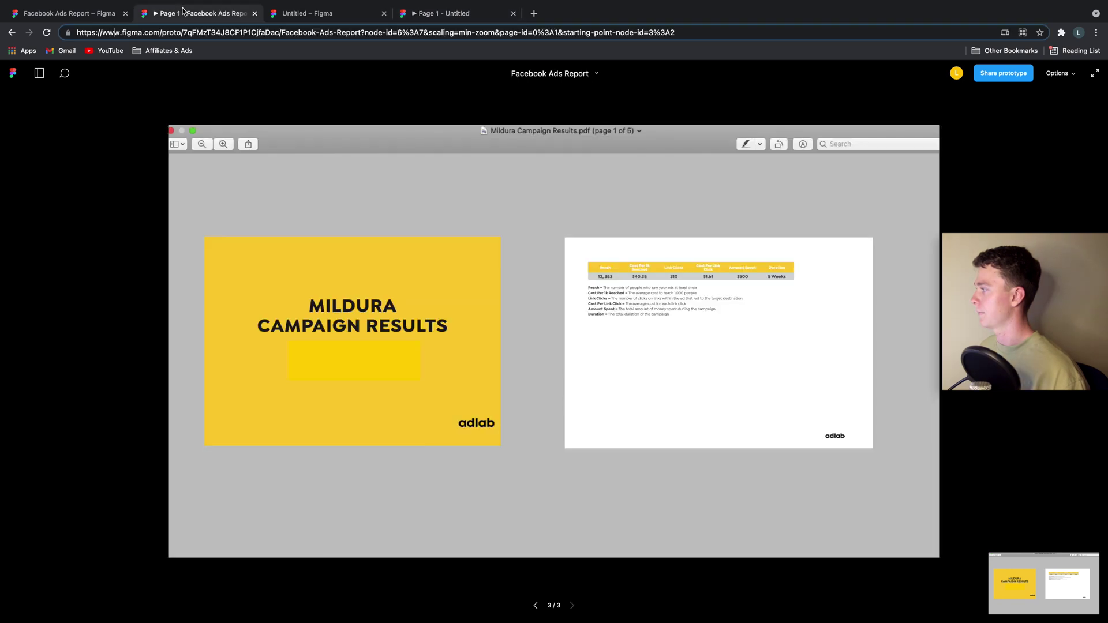
{"action": "left_click", "coordinate": [67, 13]}
{"action": "left_click", "coordinate": [308, 13]}
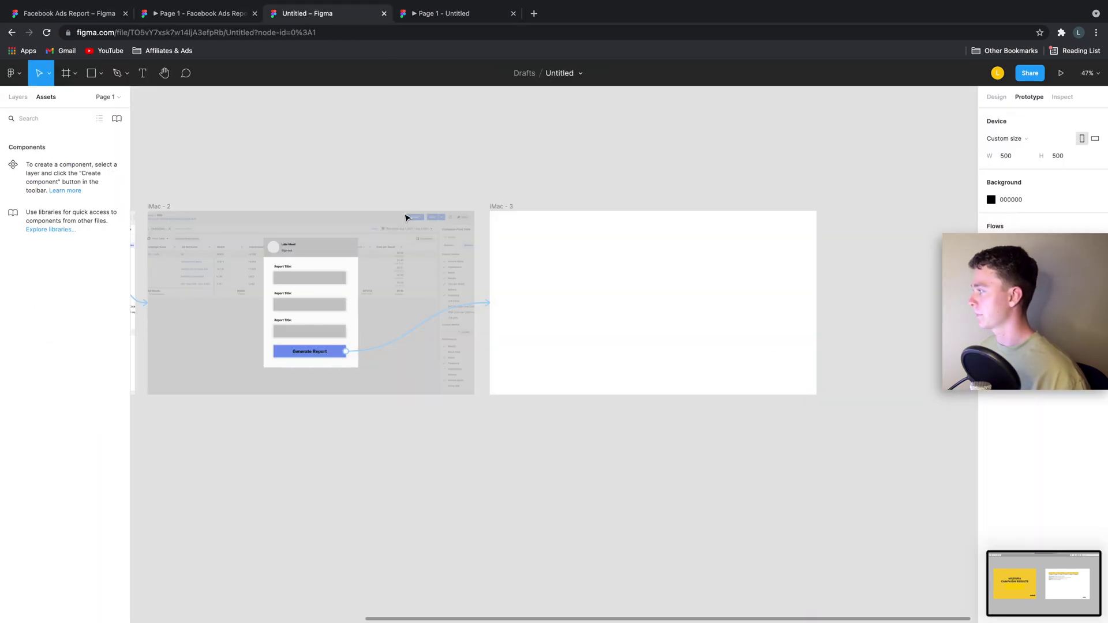
- Place the Desktop screenshot image so it fills the iMac - 3 frame
{"action": "left_click", "coordinate": [100, 73]}
{"action": "left_click", "coordinate": [96, 176]}
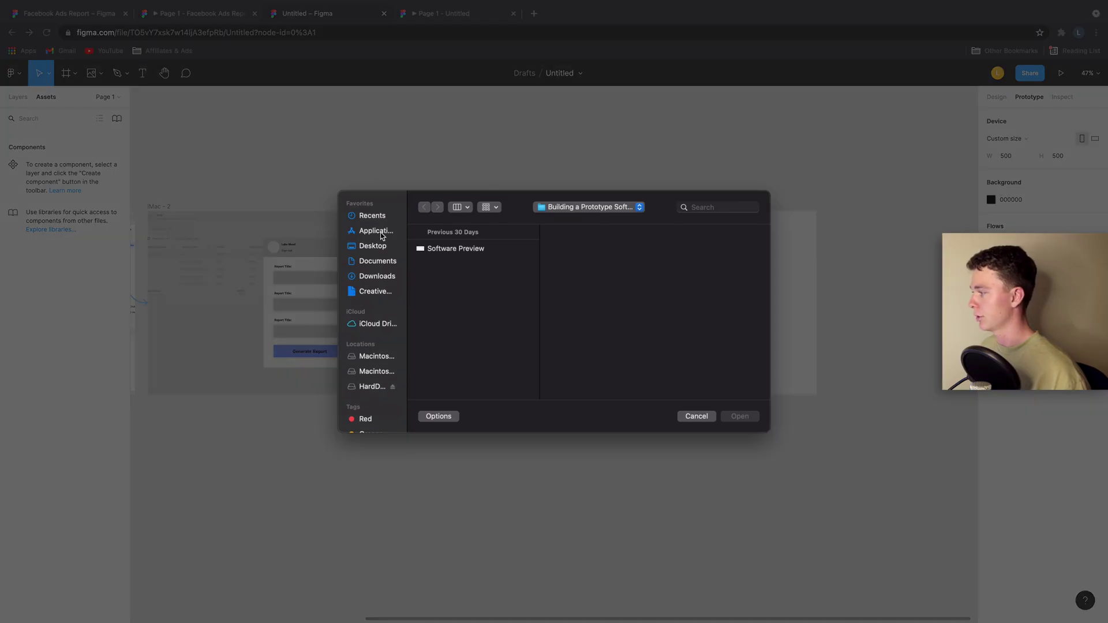
{"action": "left_click", "coordinate": [374, 246]}
{"action": "left_click", "coordinate": [464, 273]}
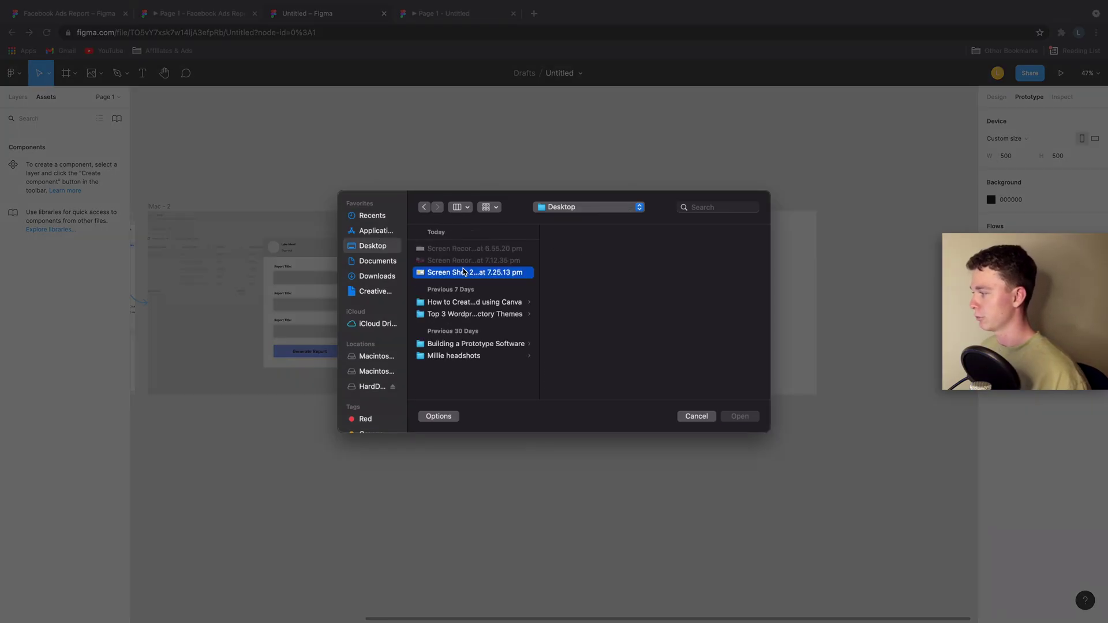
{"action": "double_click", "coordinate": [465, 274]}
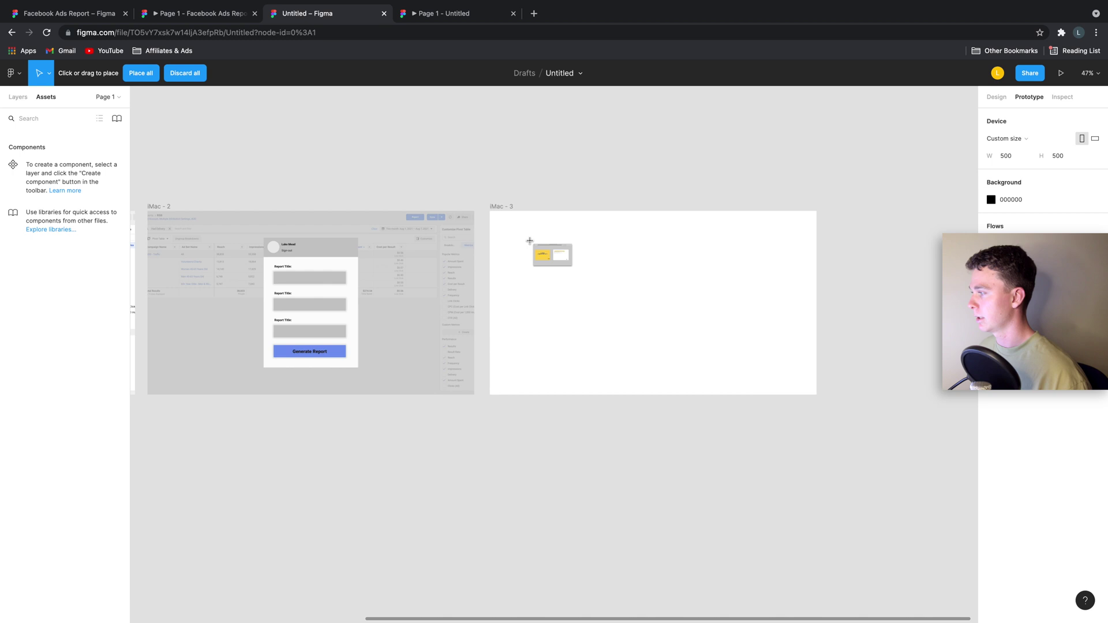
{"action": "left_click_drag", "start_coordinate": [488, 210], "coordinate": [806, 370]}
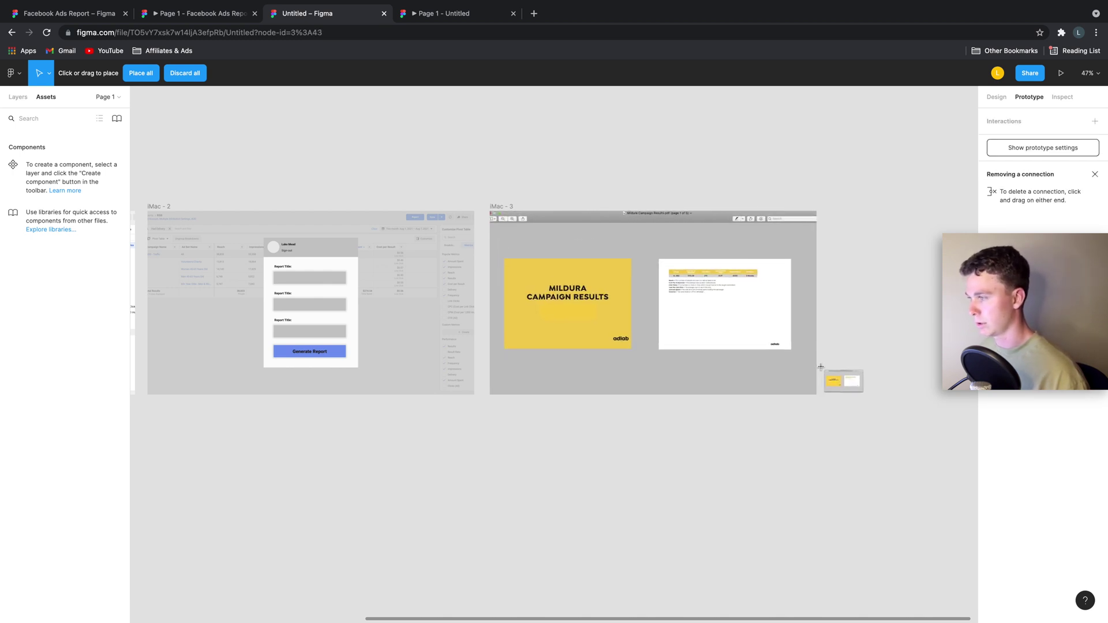
{"action": "left_click", "coordinate": [791, 190]}
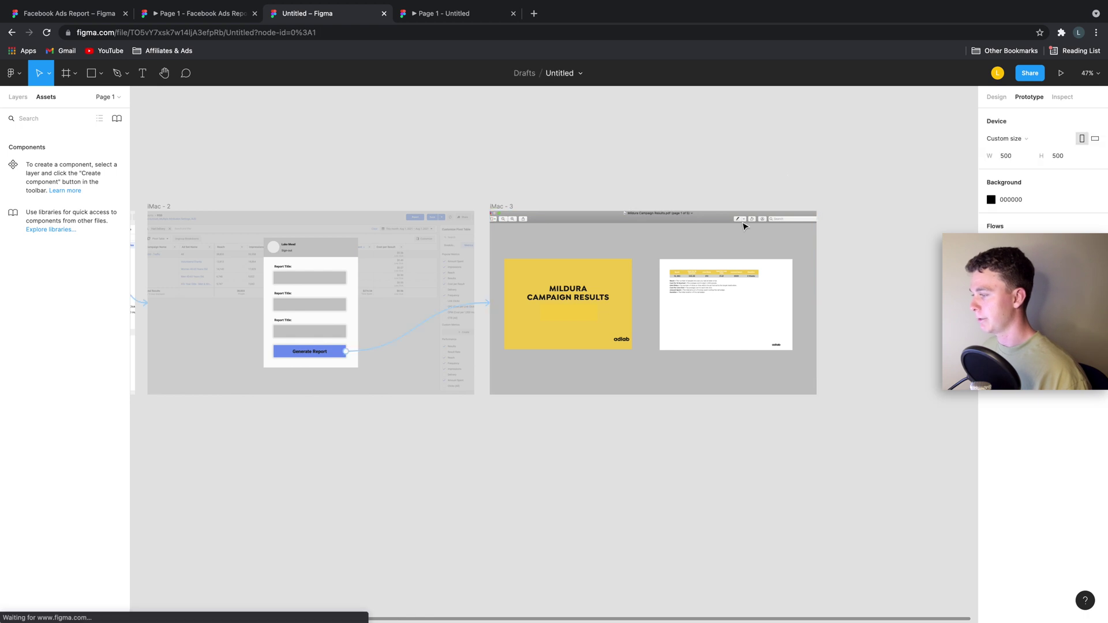
{"action": "scroll", "coordinate": [572, 338], "scroll_direction": "left", "scroll_amount": 5}
{"action": "scroll", "coordinate": [571, 339], "scroll_direction": "left", "scroll_amount": 5}
{"action": "scroll", "coordinate": [571, 338], "scroll_direction": "left", "scroll_amount": 3}
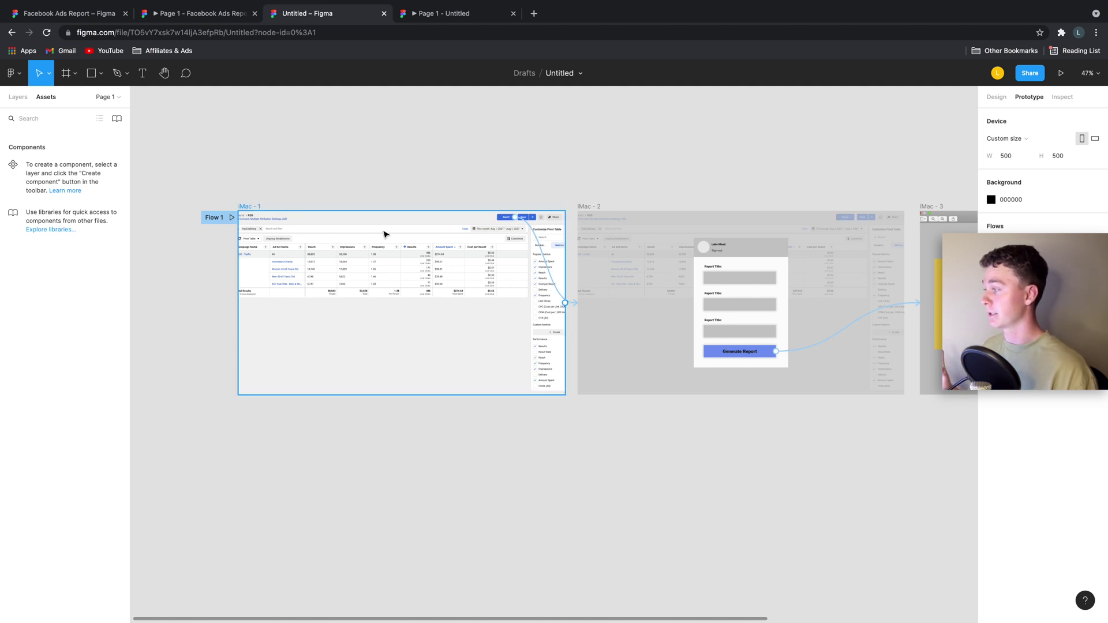
{"action": "scroll", "coordinate": [774, 240], "scroll_direction": "right", "scroll_amount": 1}
{"action": "scroll", "coordinate": [764, 234], "scroll_direction": "right", "scroll_amount": 3}
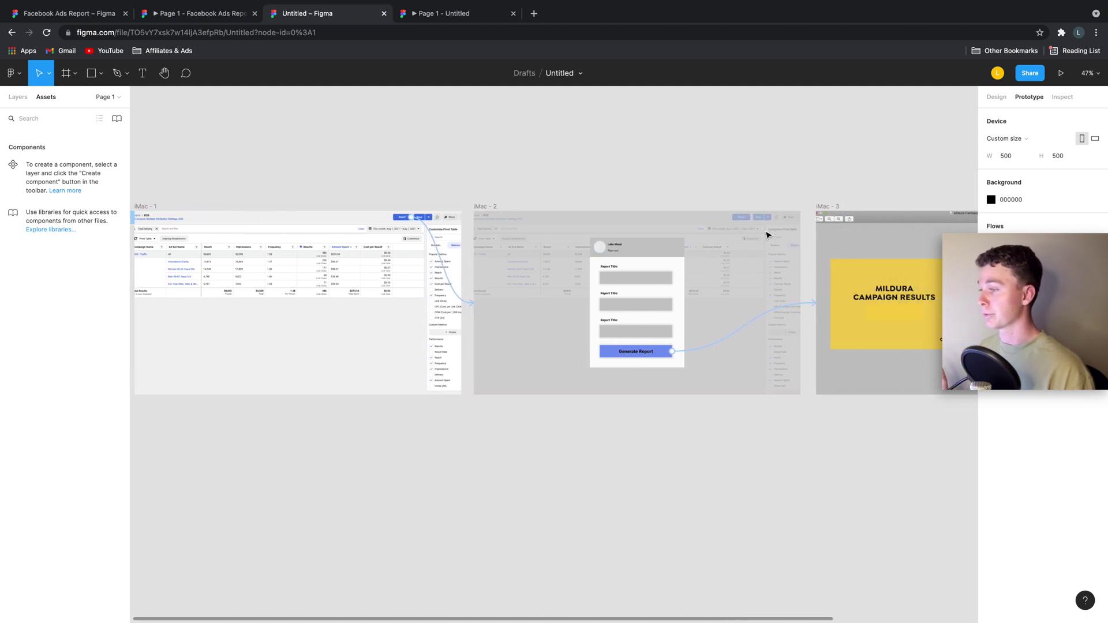
{"action": "scroll", "coordinate": [831, 260], "scroll_direction": "right", "scroll_amount": 2}
{"action": "scroll", "coordinate": [919, 286], "scroll_direction": "right", "scroll_amount": 1}
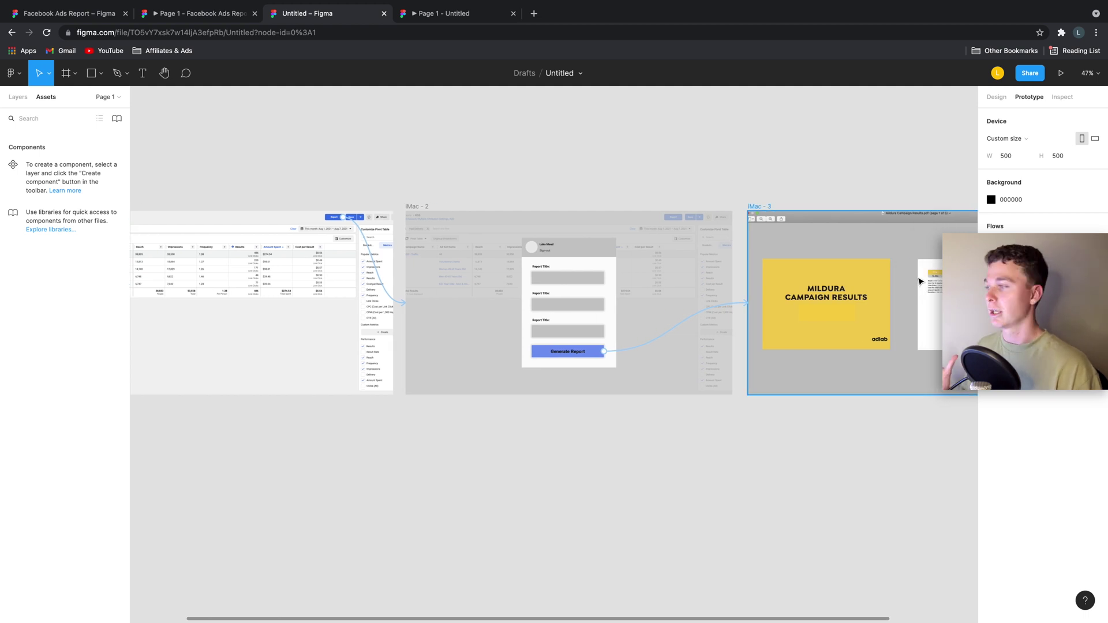